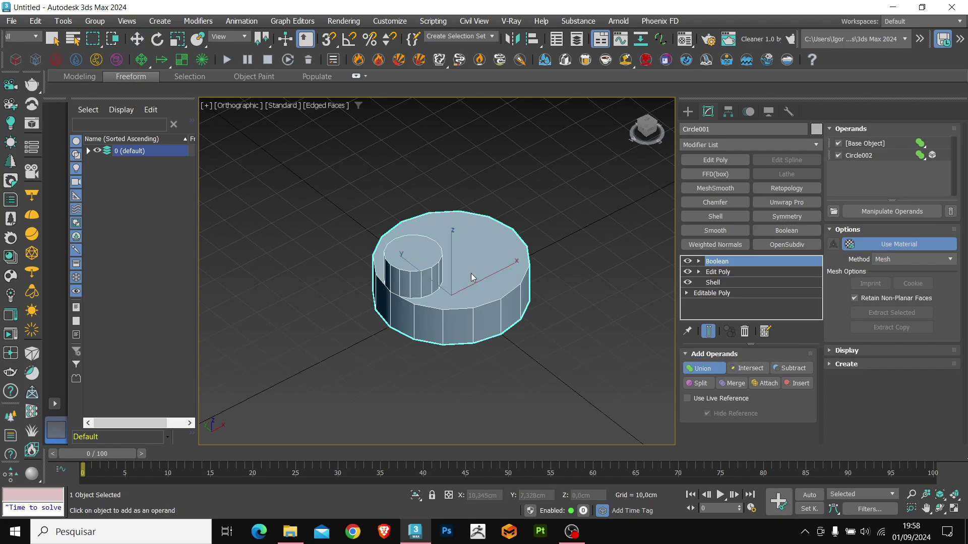
Set the Retopology face count to 100 and compute the new mesh for the half model.
key(w)
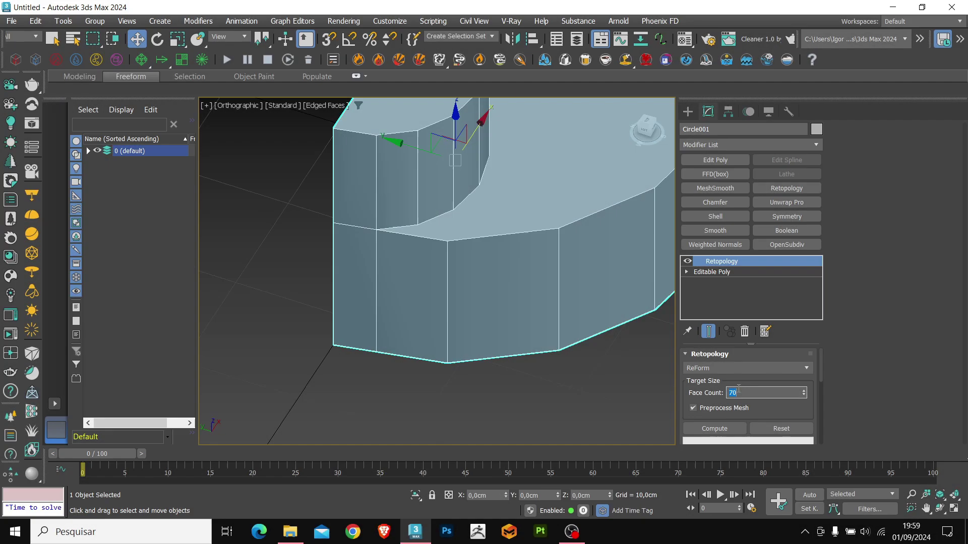
text(100)
key(Return)
click(715, 429)
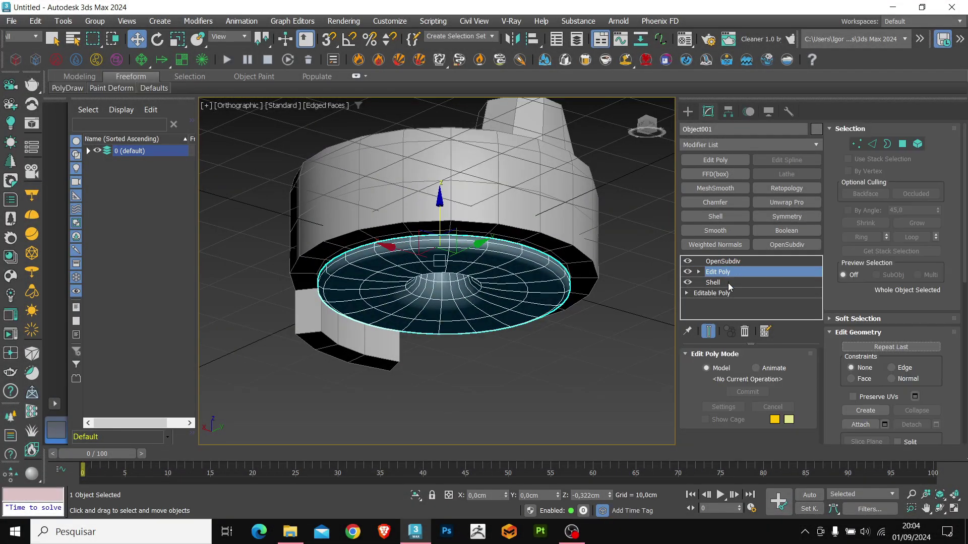
click(721, 283)
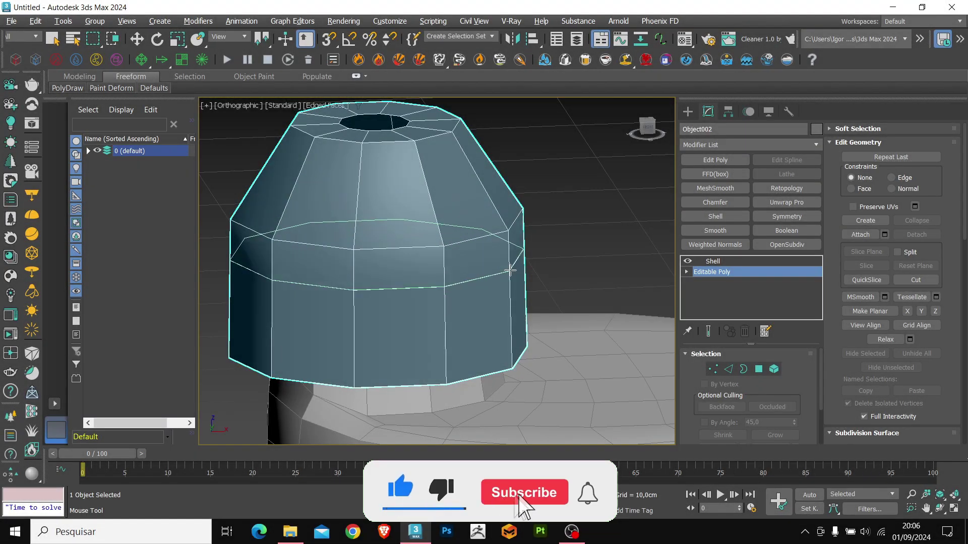
key(w)
click(713, 261)
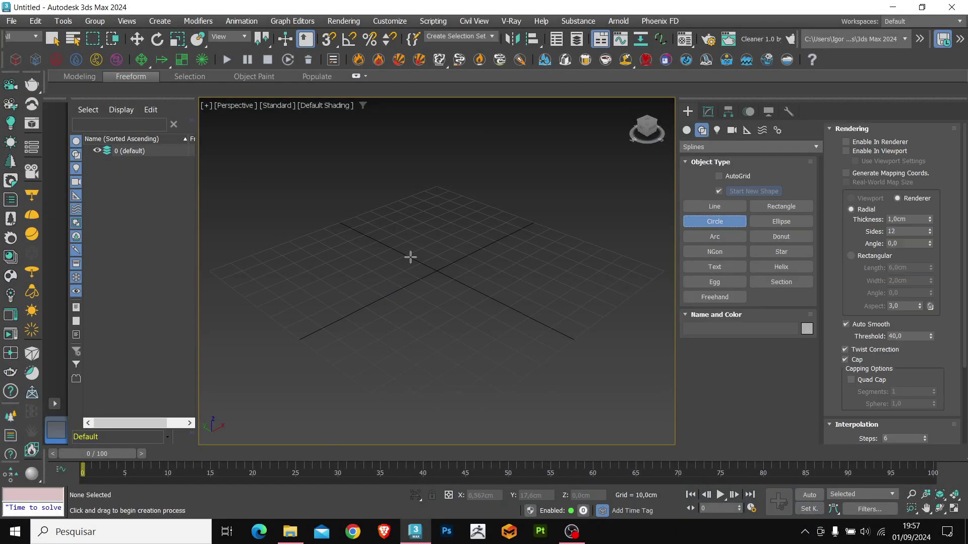
Draw a circle about 23.3 cm in radius at the grid centre and set its interpolation steps to 3.
drag(436, 284, 438, 286)
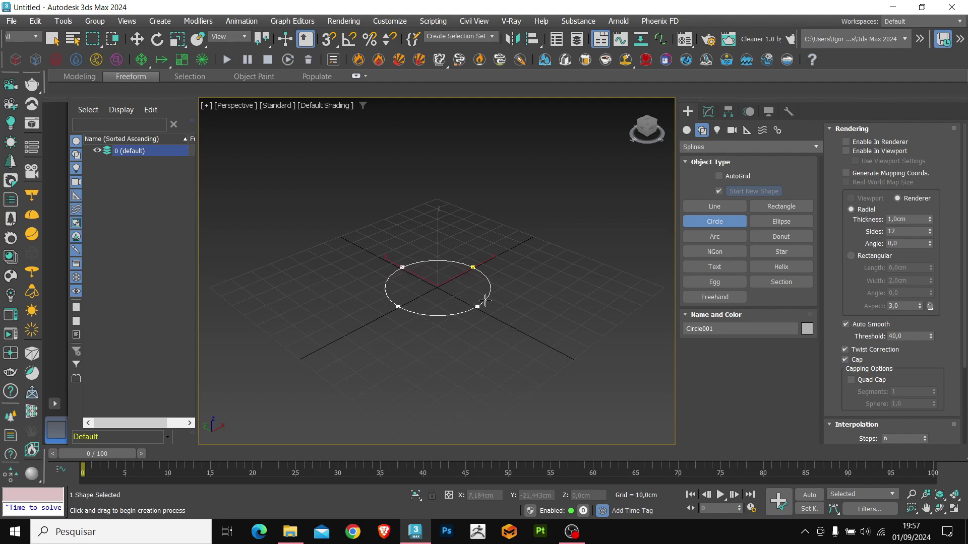
click(708, 111)
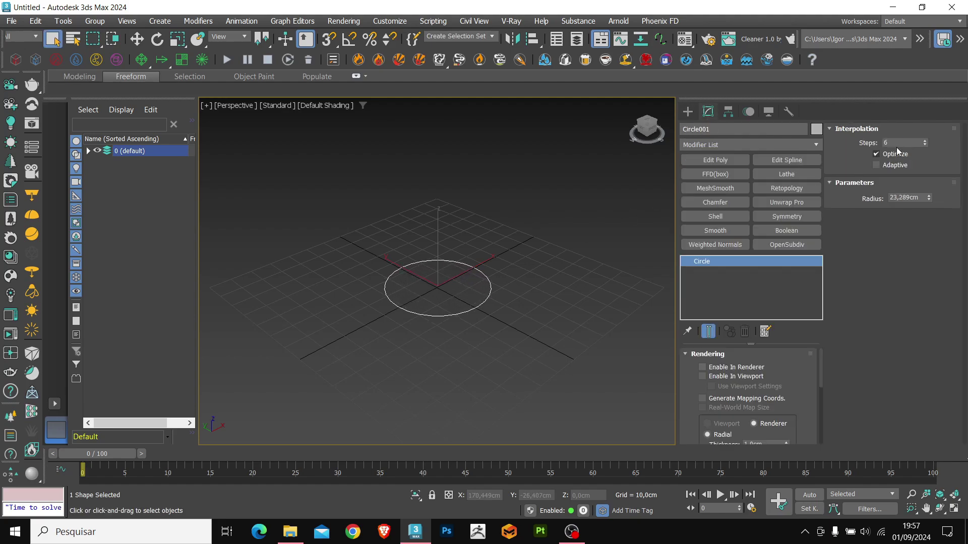
alt+middle_drag(472, 212, 452, 305)
key(w)
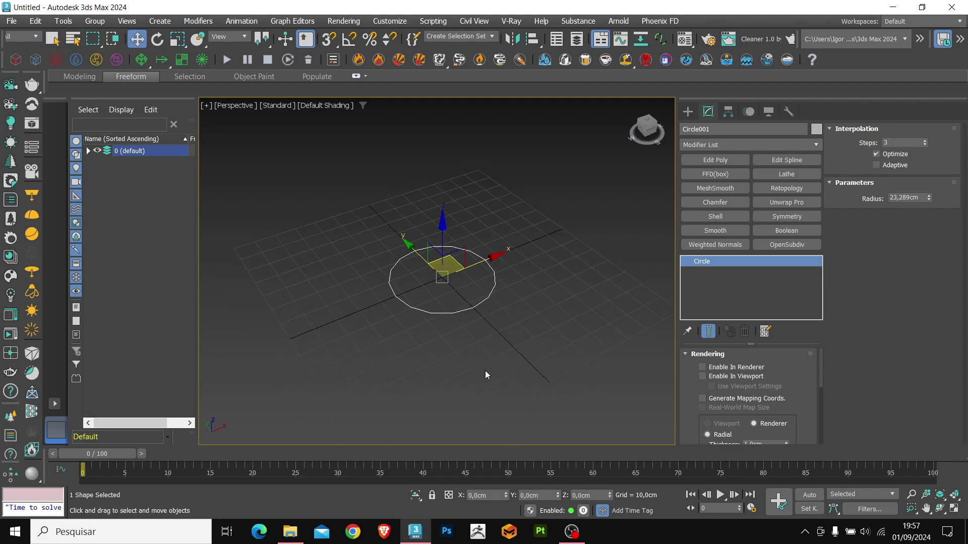
Convert the circle to an editable poly.
key(ctrl+t)
scroll(404, 226, up, 3)
alt+middle_drag(448, 252, 449, 217)
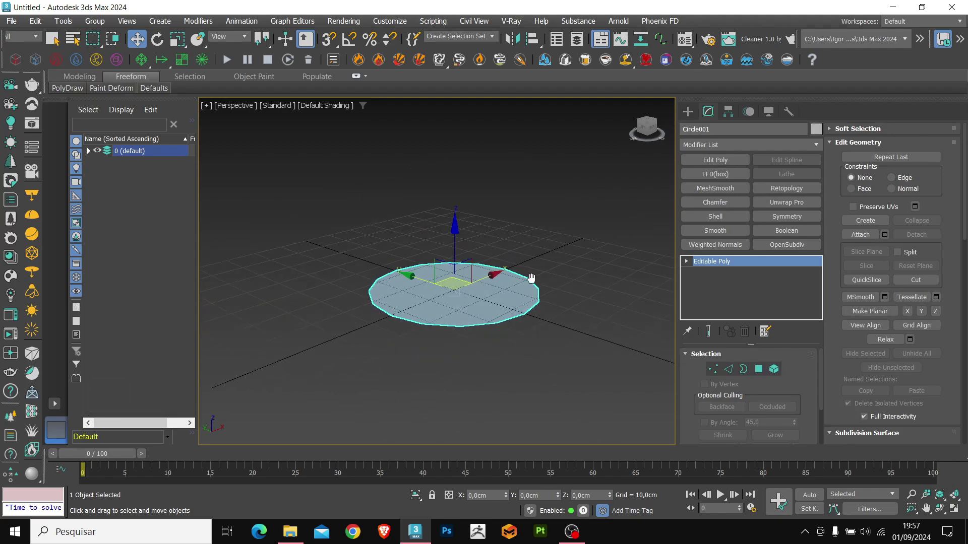
Thicken the disc with a Shell modifier, setting the outer amount to 10 cm, and display edged faces.
click(715, 216)
key(F4)
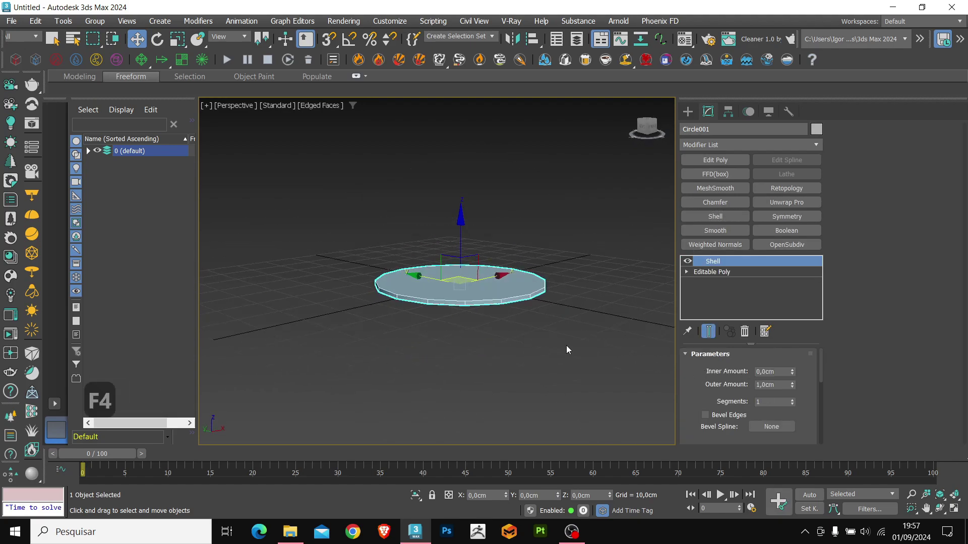
alt+middle_drag(563, 342, 575, 363)
click(767, 385)
text(10)
key(Return)
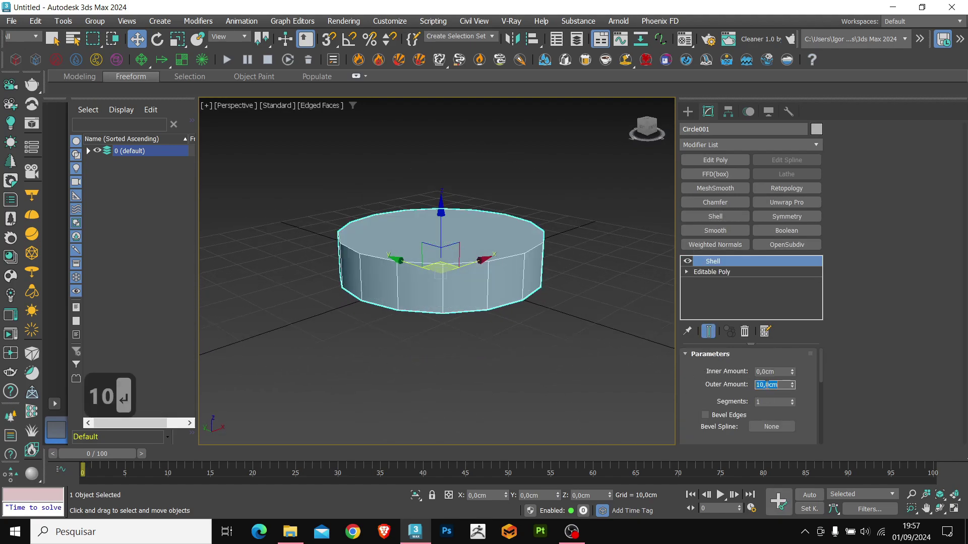
Add an Edit Poly modifier above the disc's Shell.
alt+middle_drag(508, 265, 504, 290)
click(692, 161)
mouse_move(552, 243)
alt+middle_down()
mouse_move(464, 275)
mouse_move(459, 313)
alt+middle_up()
key(2)
key(F4)
key(F4)
key(2)
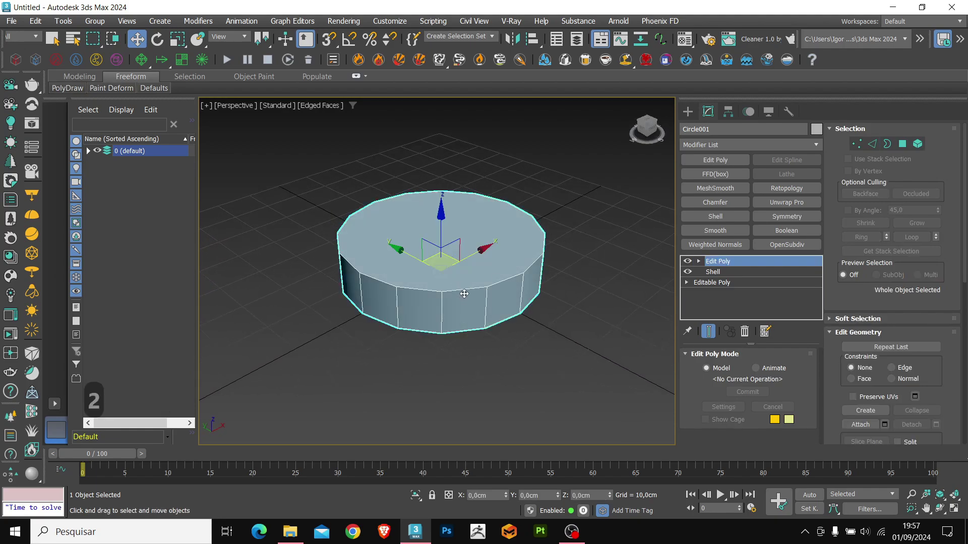
Clone the disc upward to a Z position of about 9.3 cm and scale the copy down horizontally to about 45%.
shift+drag(442, 233, 443, 200)
key(Return)
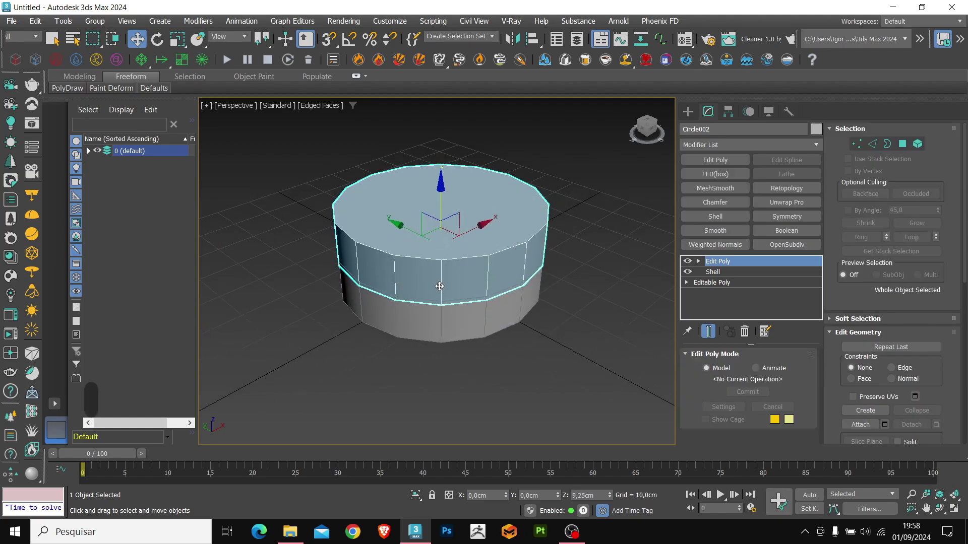
key(r)
drag(443, 272, 439, 230)
Move the small cylinder along X to about -12.6 cm, toward the edge of the base disc.
key(w)
alt+middle_drag(440, 230, 464, 225)
drag(466, 210, 415, 234)
alt+middle_drag(426, 310, 421, 265)
Scale the small cylinder vertically to about 134% in the shaded front view.
key(f)
key(z)
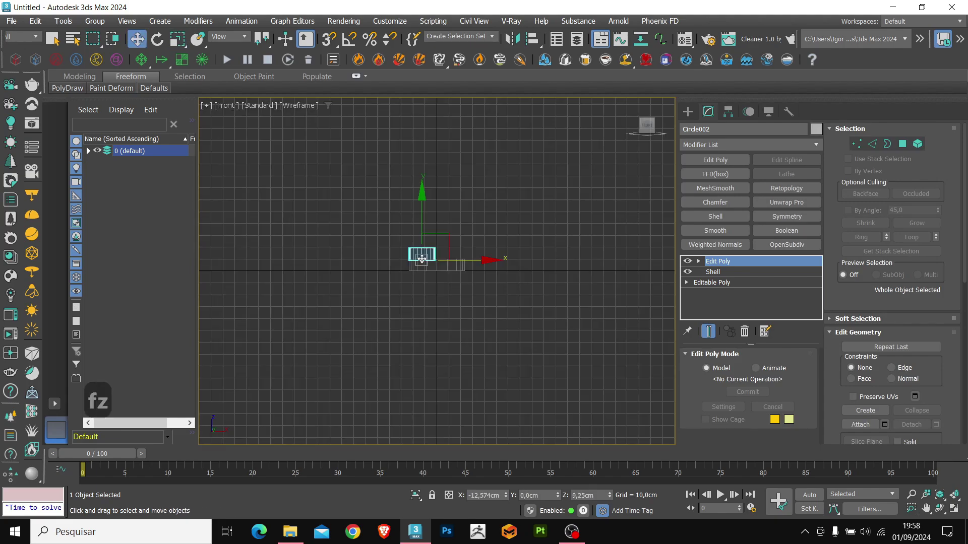
key(F3)
scroll(367, 309, down, 5)
key(4)
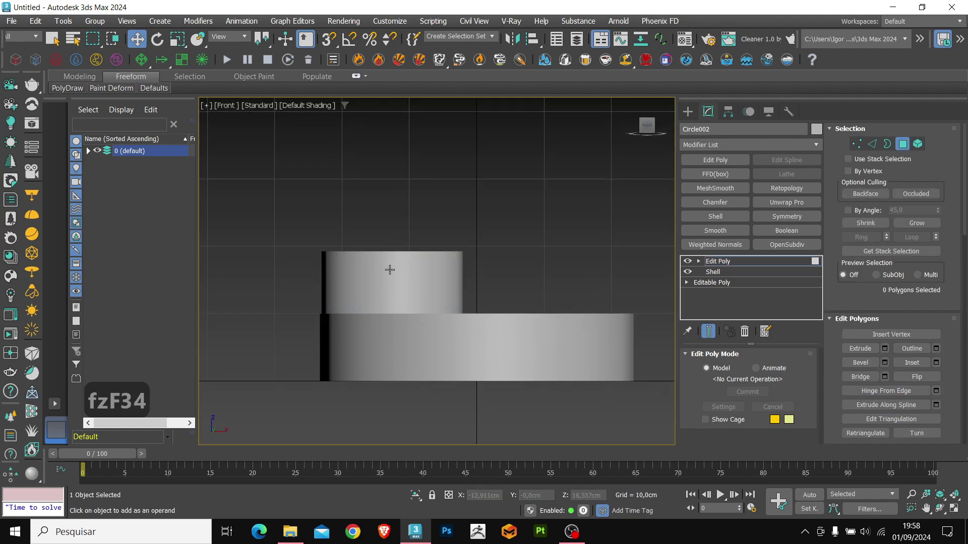
key(4)
key(r)
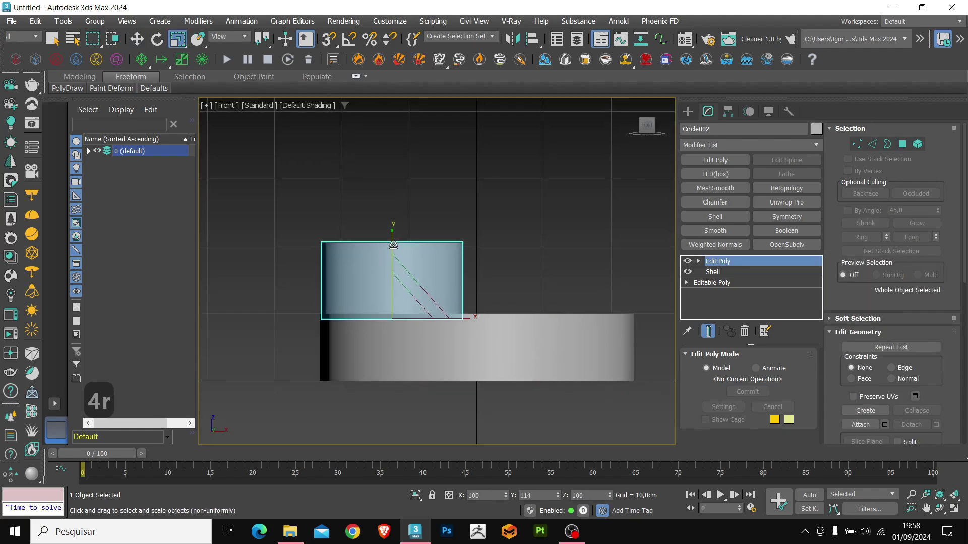
scroll(423, 317, down, 2)
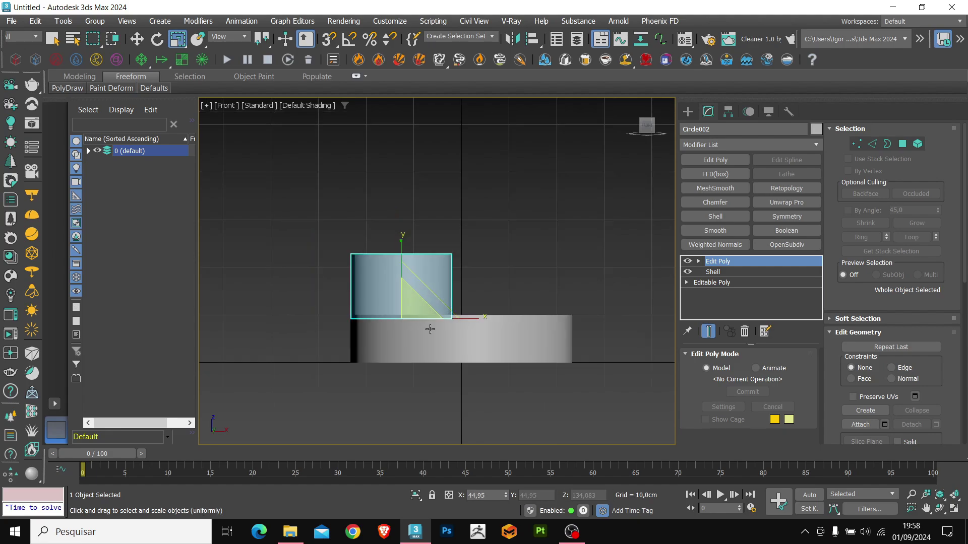
Scale the base disc taller and raise the small cylinder to Z about 12.4 cm so it slightly overlaps the base's top.
click(451, 342)
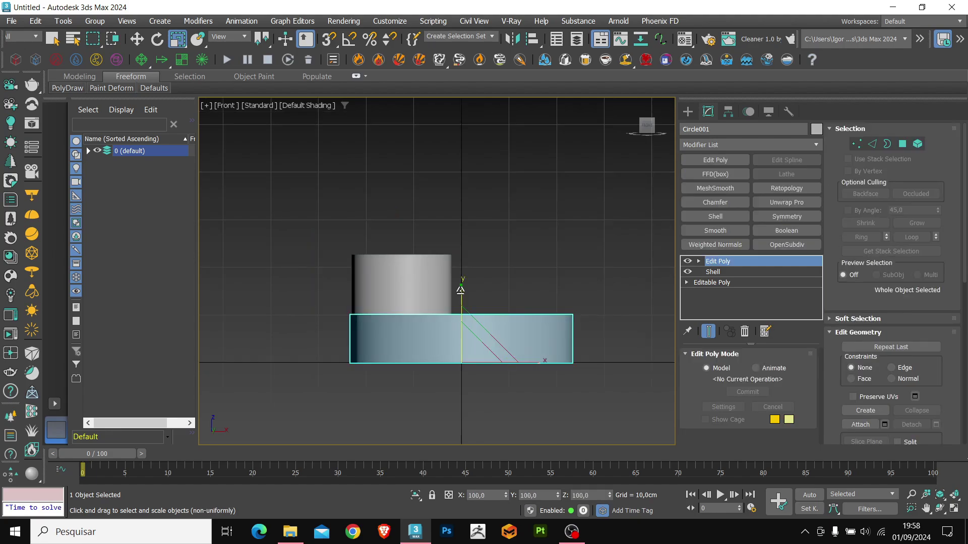
click(409, 274)
key(w)
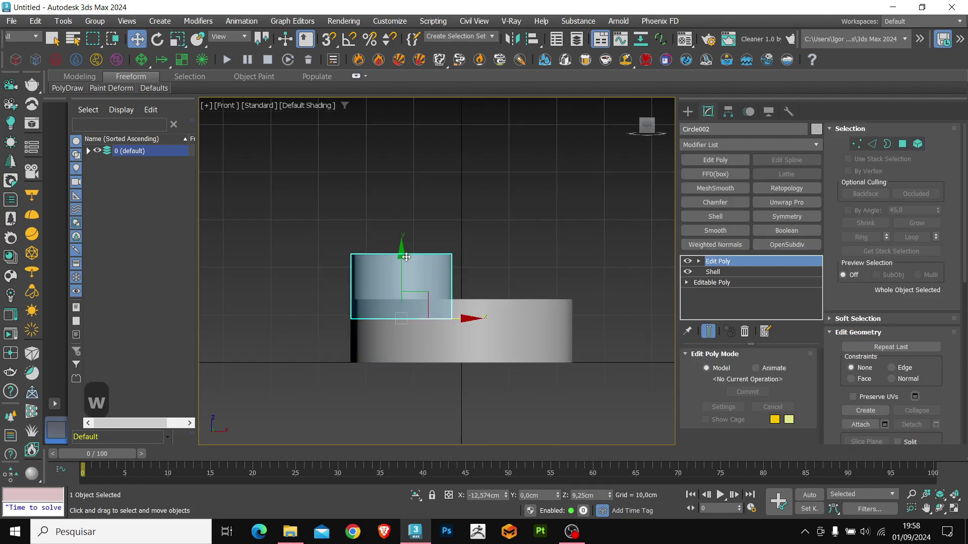
drag(404, 242, 403, 247)
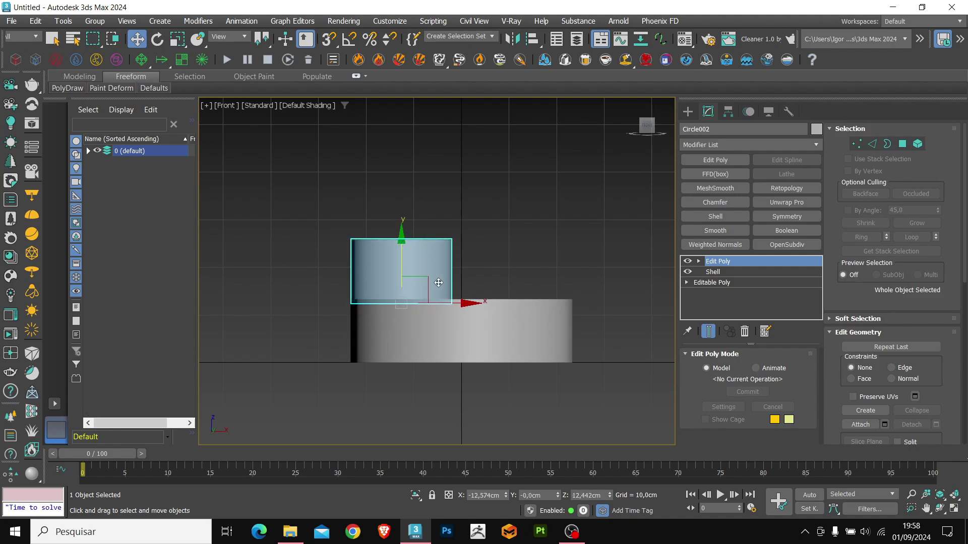
Scale the small cylinder down uniformly and move it back to the base's edge, at X about -14.6 cm.
key(r)
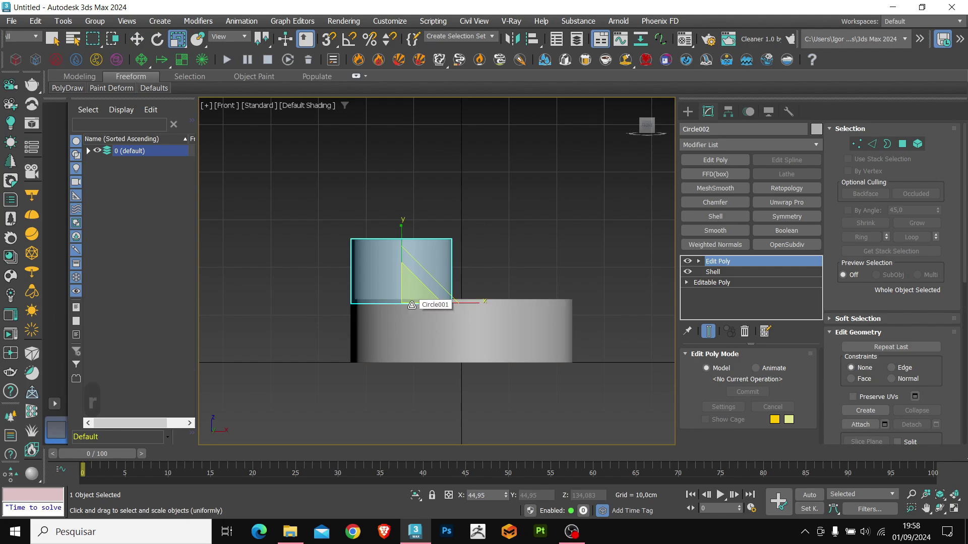
mouse_move(412, 305)
mouse_down()
mouse_move(412, 315)
mouse_move(423, 303)
mouse_up()
key(w)
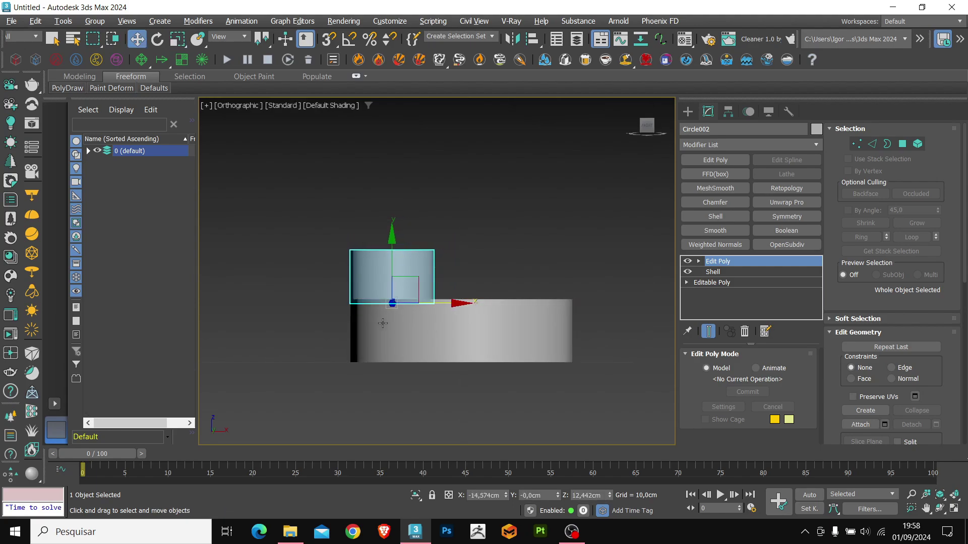
Display edged faces in an angled view and union the small cylinder with the base disc using a Boolean modifier.
alt+middle_drag(421, 303, 403, 293)
scroll(403, 292, up, 6)
key(F4)
key(F4)
scroll(384, 284, down, 8)
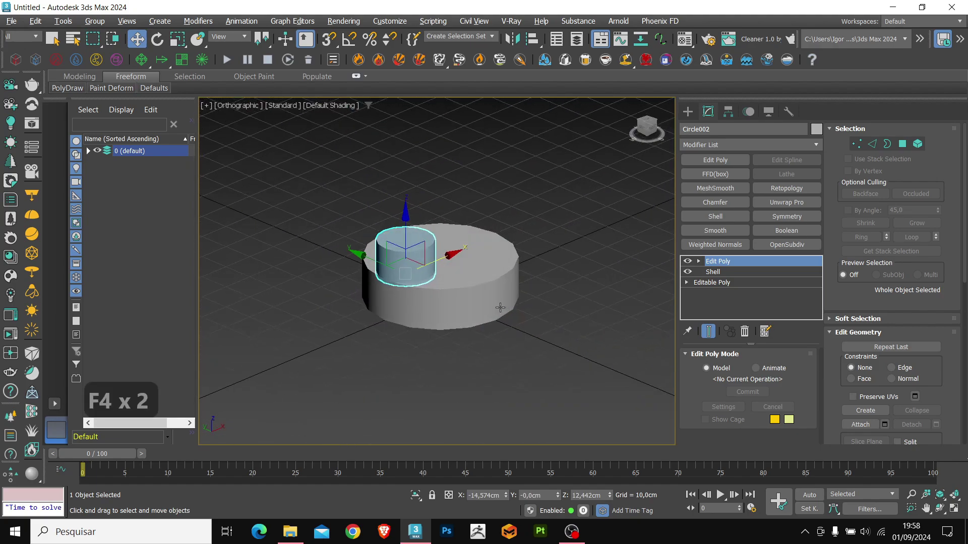
key(F4)
middle_drag(462, 316, 474, 326)
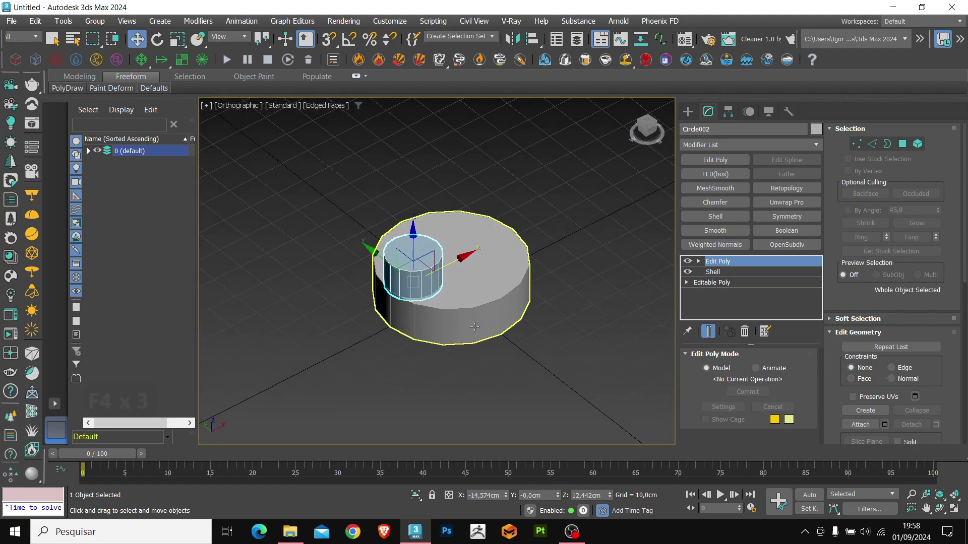
click(477, 315)
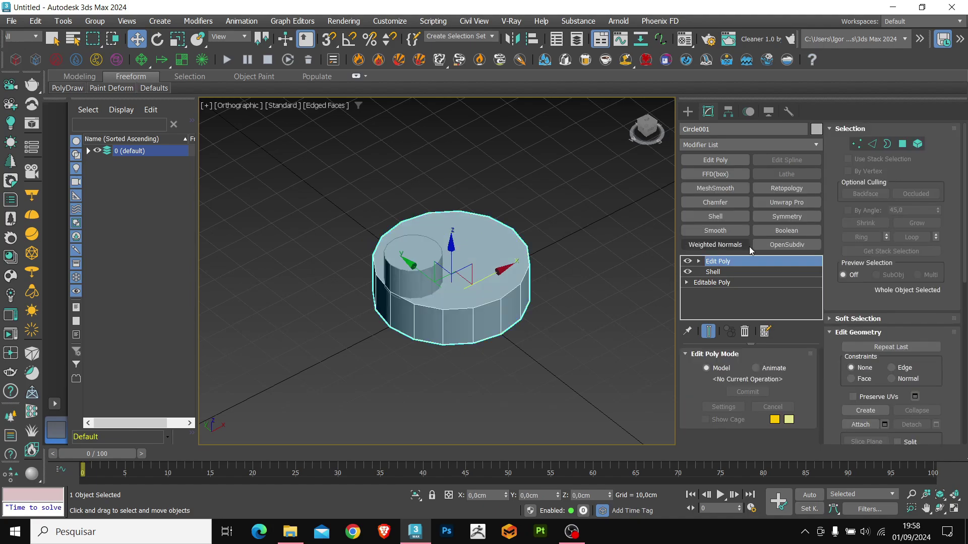
click(784, 232)
click(704, 368)
click(412, 257)
right_click(554, 334)
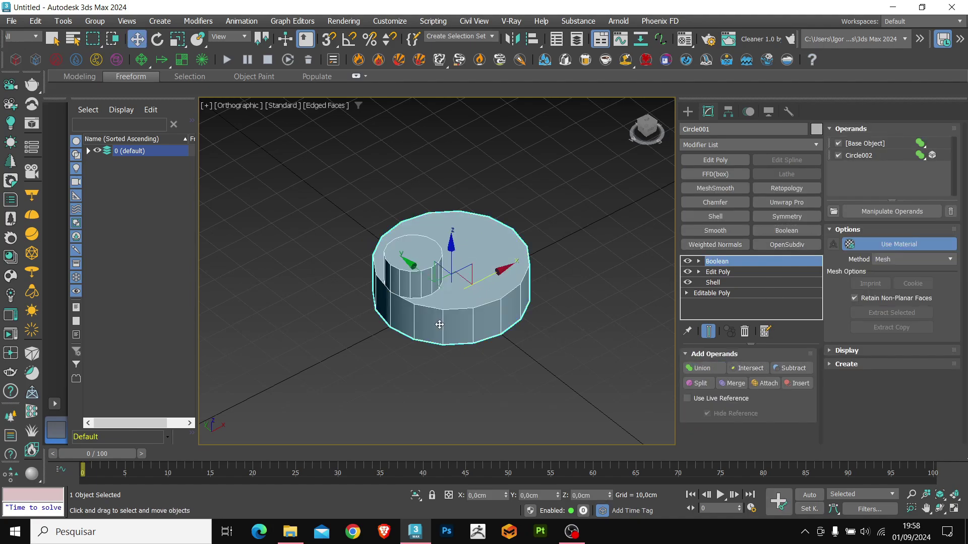
Add a Symmetry modifier mirrored on the Y axis and convert the result to an editable poly.
click(776, 218)
click(717, 409)
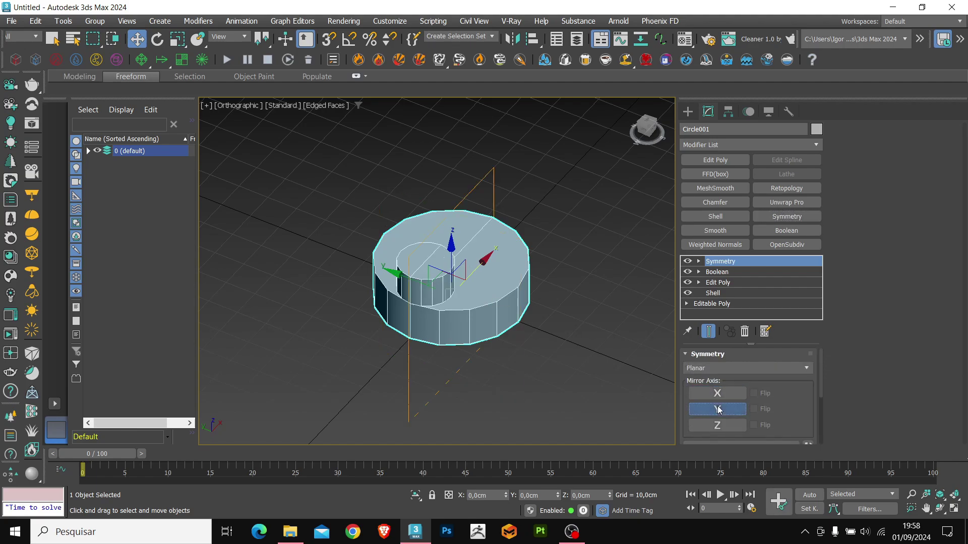
key(ctrl+t)
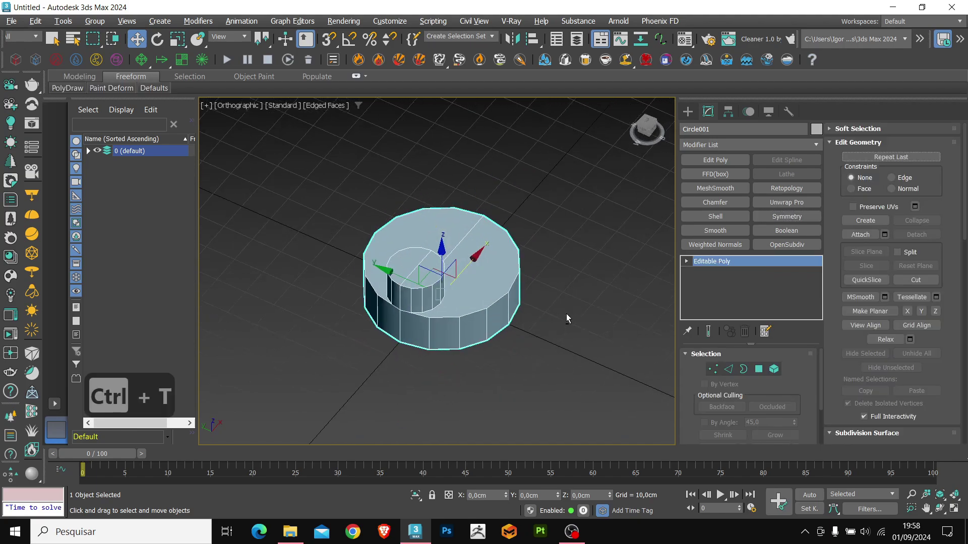
Delete the vertices of the model's upper half in the top view, keeping those on the centre line.
key(t)
key(z)
key(1)
key(F3)
key(F3)
drag(608, 153, 545, 203)
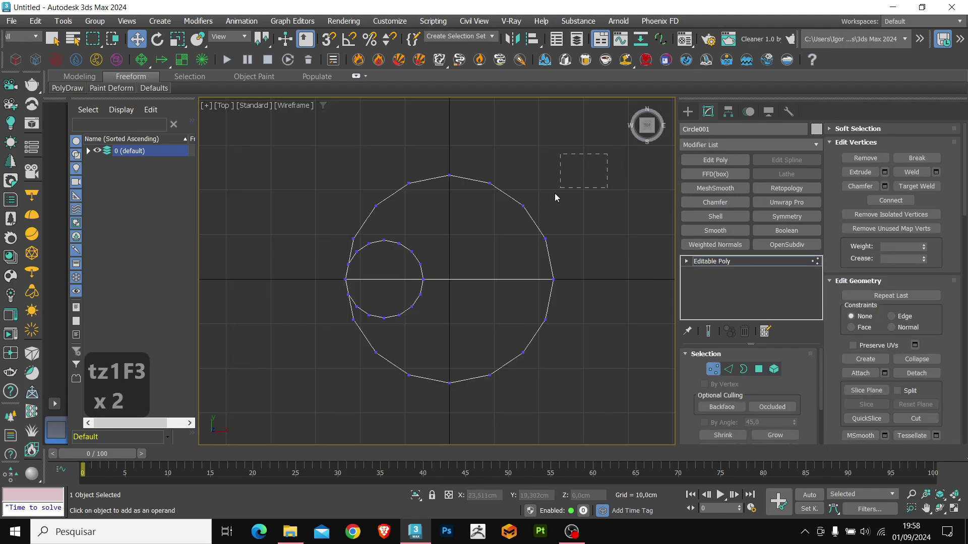
drag(325, 262, 322, 267)
key(Delete)
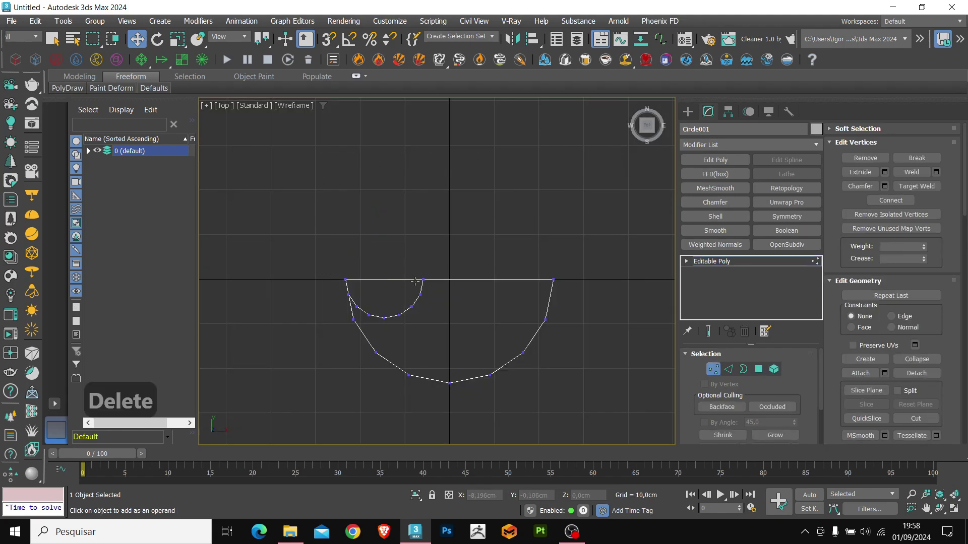
Show the half model shaded with edges, add a Retopology modifier and compute it with a face count of 100.
key(F3)
key(1)
key(F4)
alt+middle_drag(437, 319, 535, 265)
key(ctrl+z)
click(786, 189)
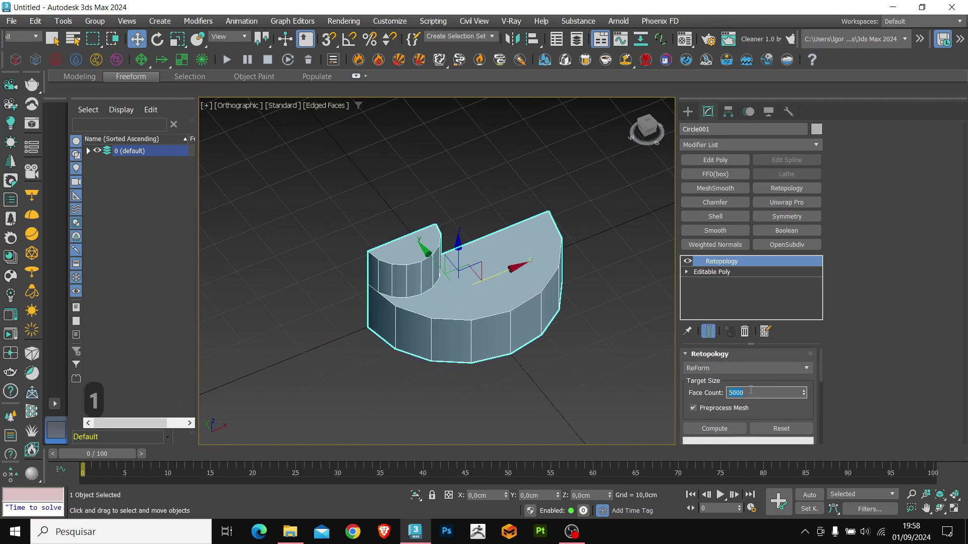
scroll(751, 389, down, 8)
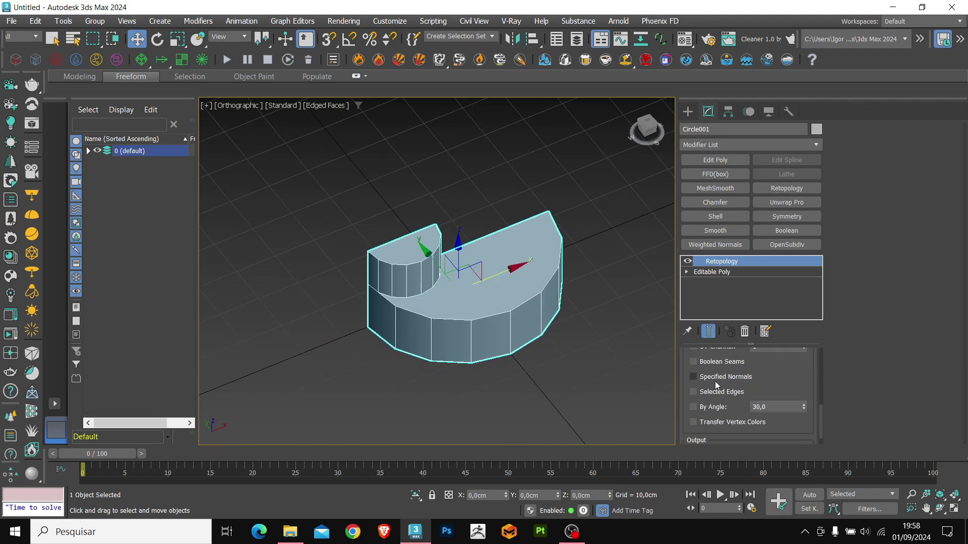
scroll(719, 385, up, 8)
click(714, 398)
mouse_move(479, 383)
alt+middle_down()
mouse_move(497, 379)
mouse_move(487, 372)
alt+middle_up()
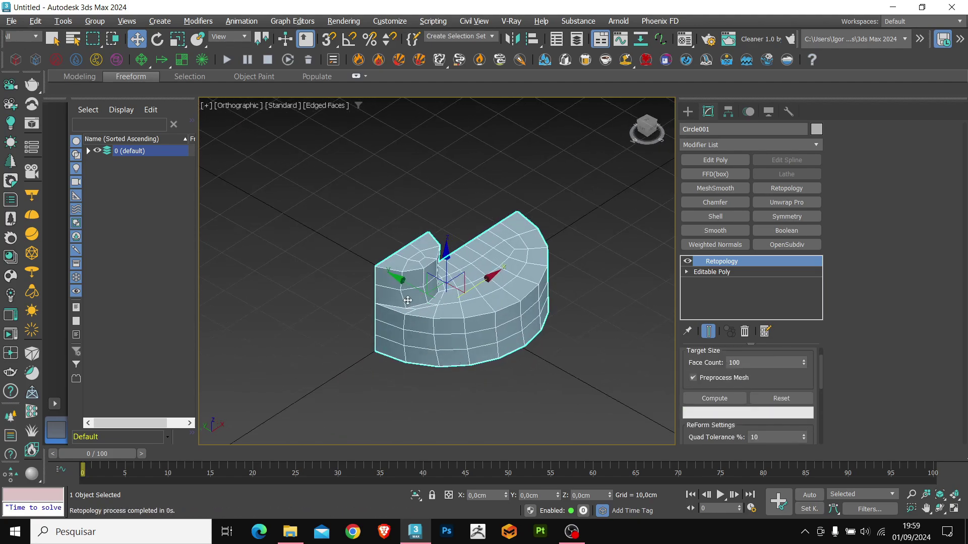
Reset the retopology, compute it with a face count of 70, and reset it again.
click(780, 397)
text(70)
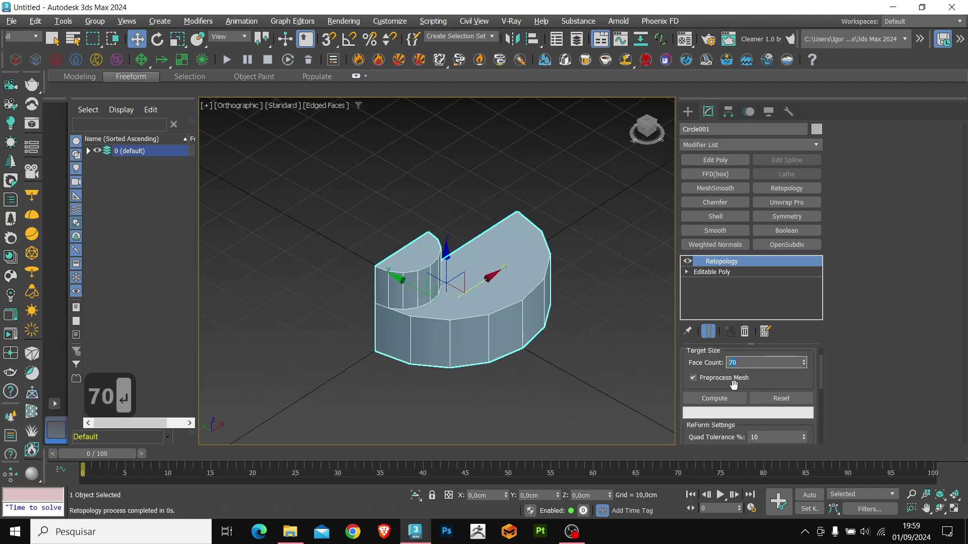
click(714, 399)
click(781, 398)
Cut a vertical edge down the base's side from the small cylinder's bottom corner vertex to the base's bottom edge.
alt+middle_drag(468, 343, 524, 325)
click(719, 273)
key(1)
scroll(433, 358, up, 5)
scroll(416, 344, up, 3)
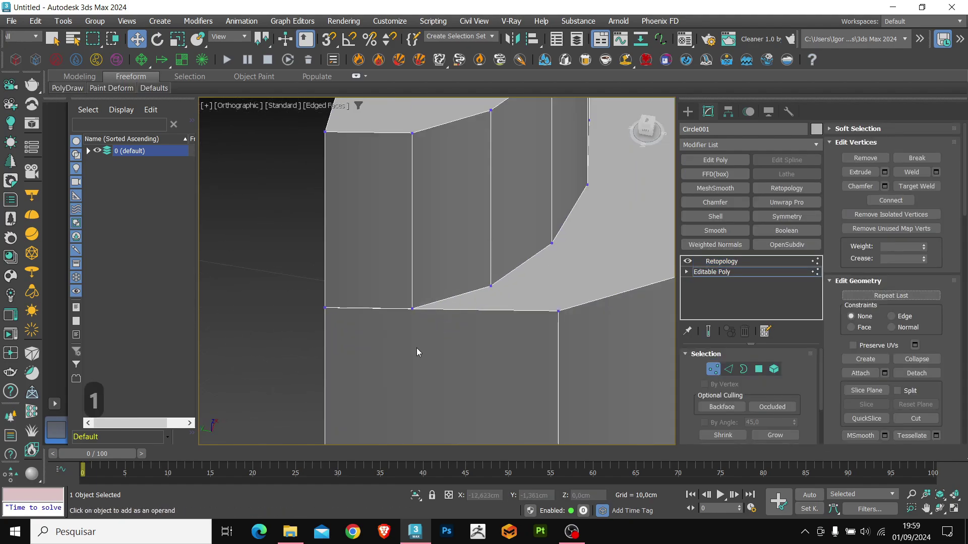
middle_drag(416, 352, 417, 261)
middle_drag(416, 305, 415, 267)
key(alt+1)
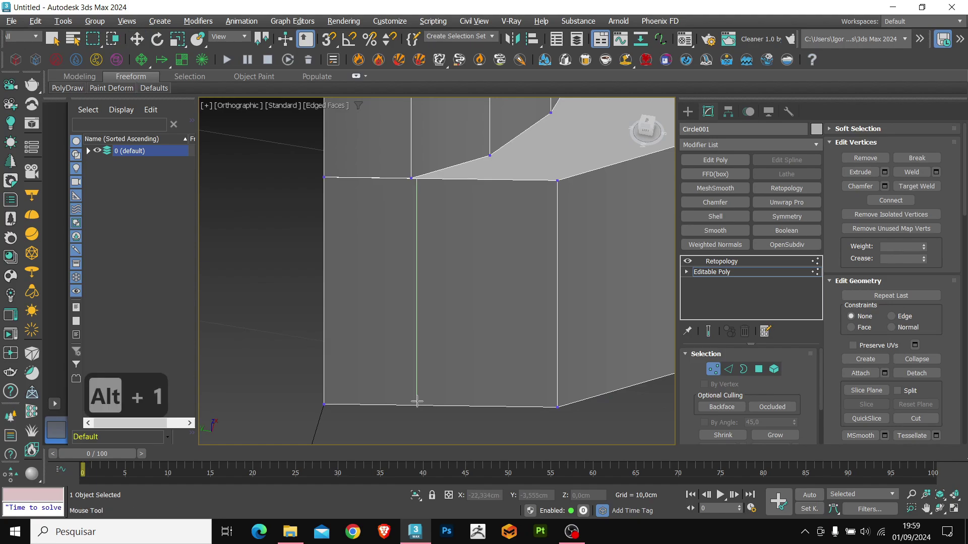
click(412, 402)
right_click(412, 406)
Target-weld the new cut's upper vertex to the nearby corner vertex where the small cylinder meets the base.
scroll(407, 146, up, 6)
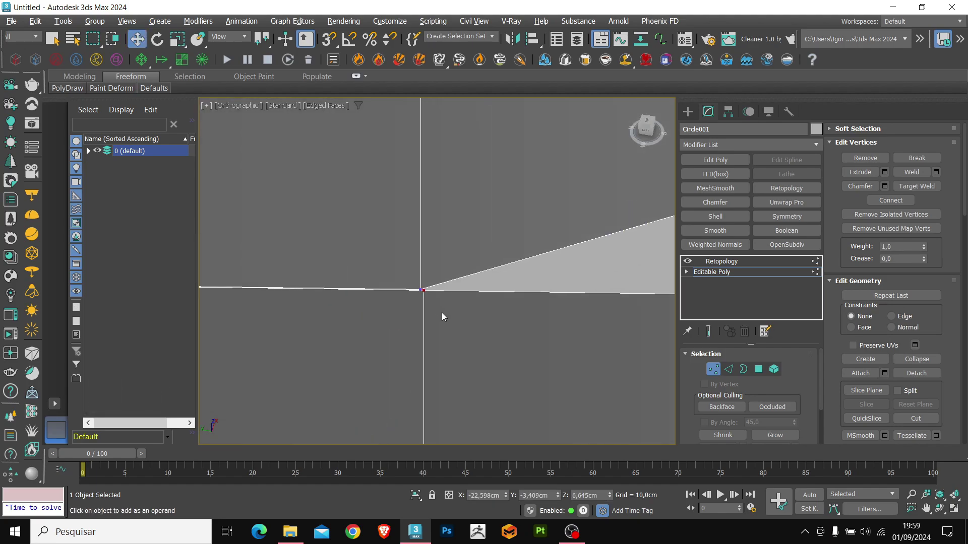
scroll(442, 315, up, 2)
key(F3)
key(F3)
drag(458, 302, 401, 252)
scroll(436, 298, up, 3)
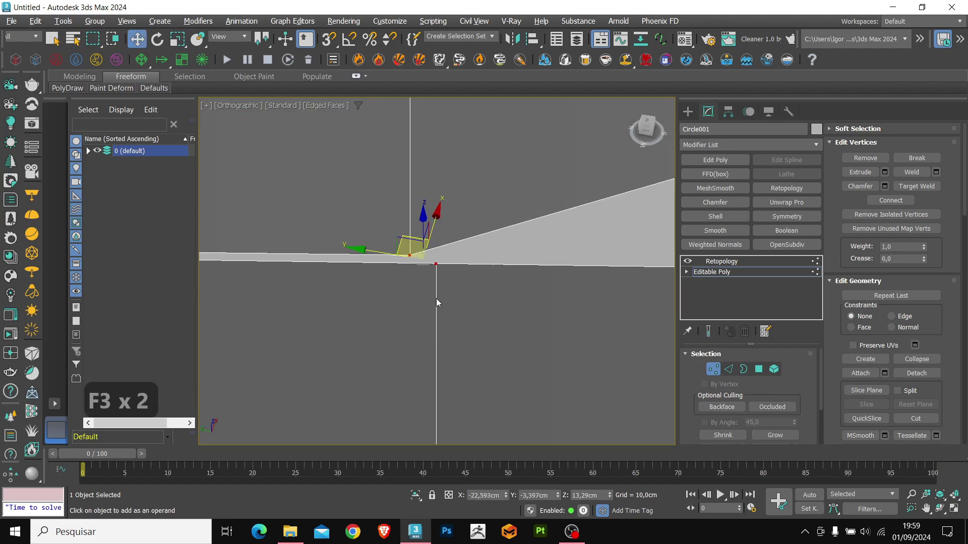
key(ctrl+shift+e)
key(ctrl+shift+w)
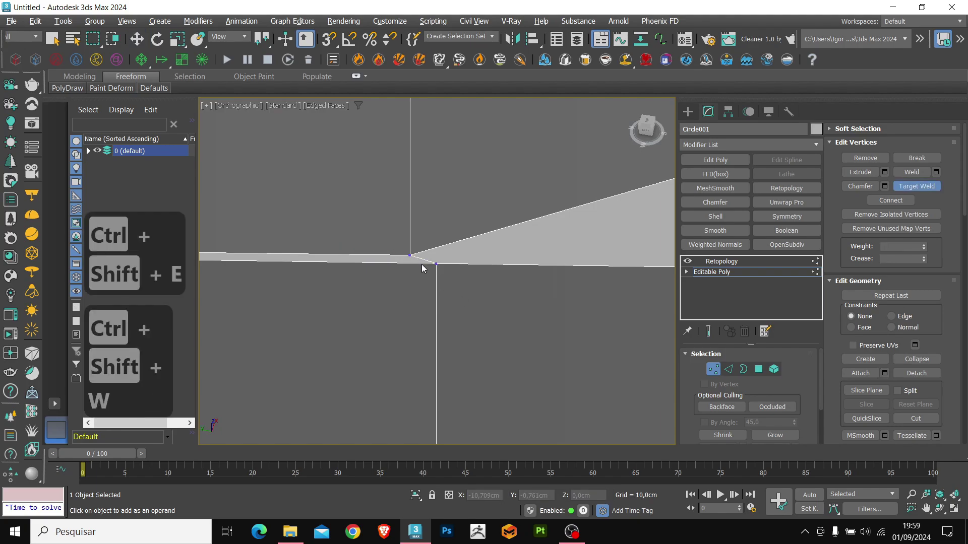
click(435, 264)
key(w)
alt+middle_drag(443, 285, 530, 315)
key(1)
Set the Retopology face count to 100, compute it, and convert the result to an editable poly.
click(721, 262)
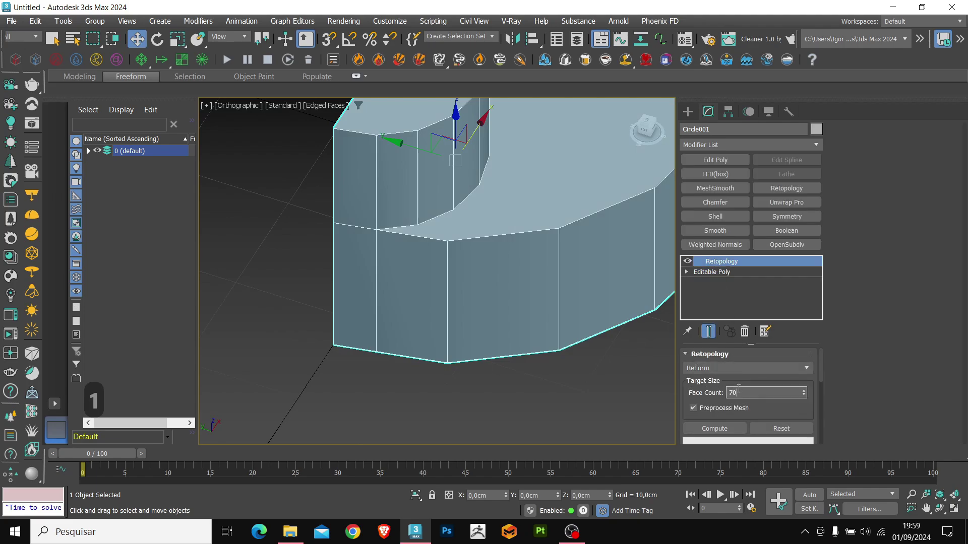
text(100)
key(Return)
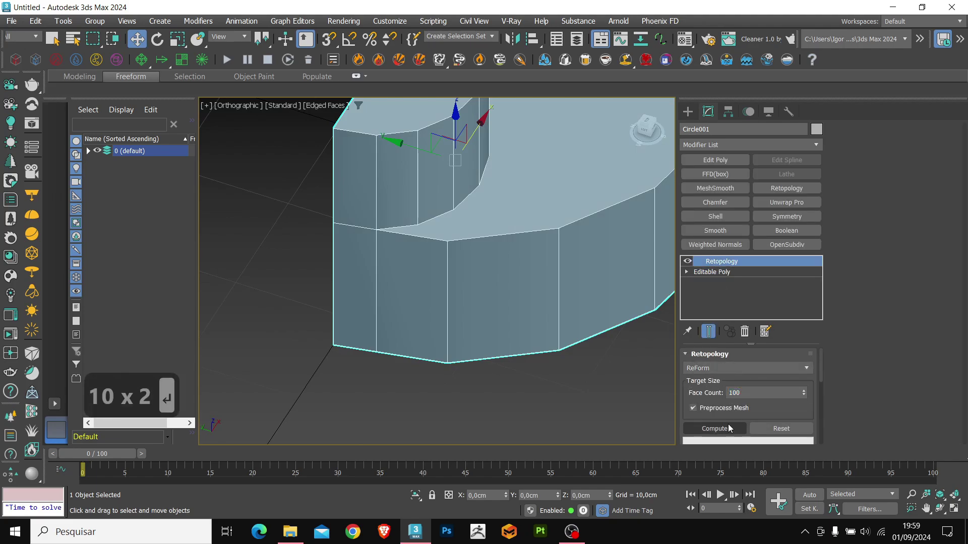
click(715, 428)
alt+middle_drag(413, 300, 419, 244)
mouse_move(439, 303)
alt+middle_down()
mouse_move(395, 303)
mouse_move(452, 288)
mouse_move(479, 295)
mouse_move(471, 306)
mouse_move(504, 252)
mouse_move(397, 250)
mouse_move(488, 268)
mouse_move(558, 268)
mouse_move(494, 276)
mouse_move(545, 273)
alt+middle_up()
key(F4)
key(F4)
key(ctrl+t)
Remove the horizontal edge loops from the base's curved side, including their vertices.
key(2)
double_click(512, 280)
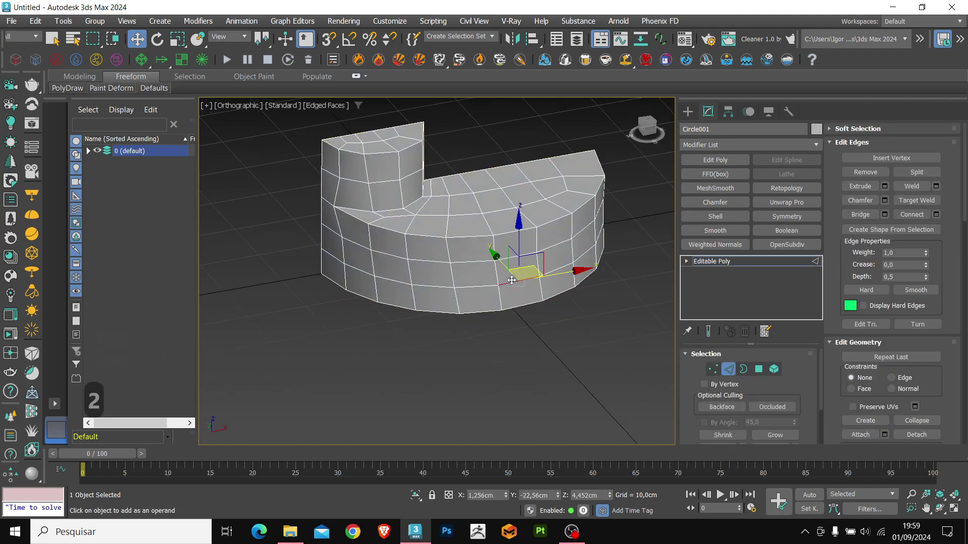
key(ctrl+BackSpace)
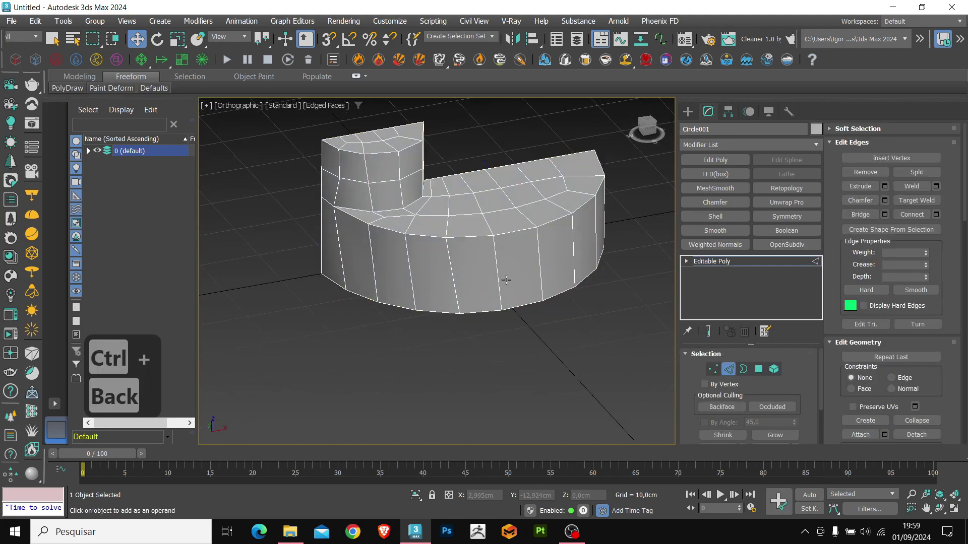
alt+middle_drag(504, 280, 544, 254)
key(2)
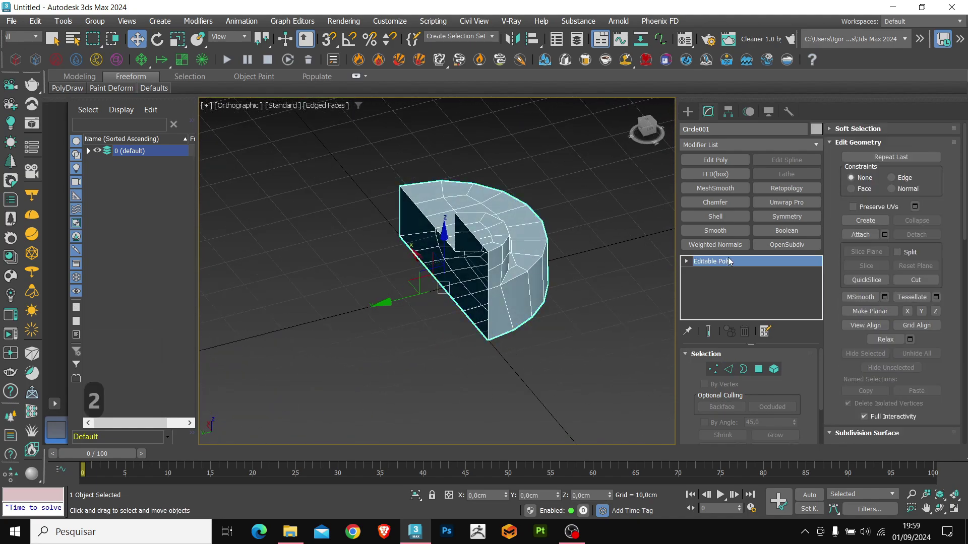
Add a Symmetry modifier mirrored on the Y axis with Flip enabled, and convert the whole model to an editable poly.
click(785, 218)
click(731, 410)
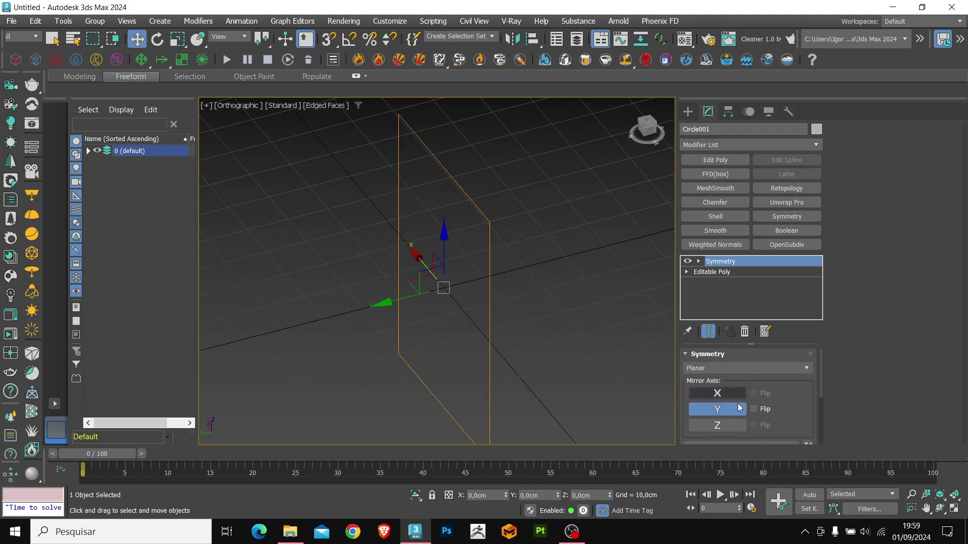
click(755, 409)
alt+middle_drag(510, 276, 495, 282)
key(ctrl+t)
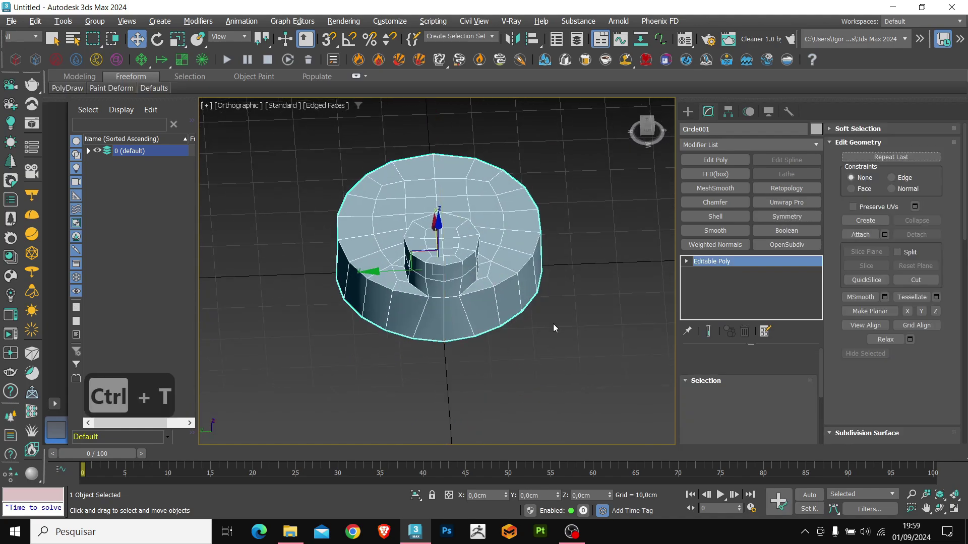
Regularize the base's bottom and top rim edge loops into even circles.
alt+middle_drag(555, 328, 499, 300)
key(2)
double_click(493, 210)
key(ctrl+shift+r)
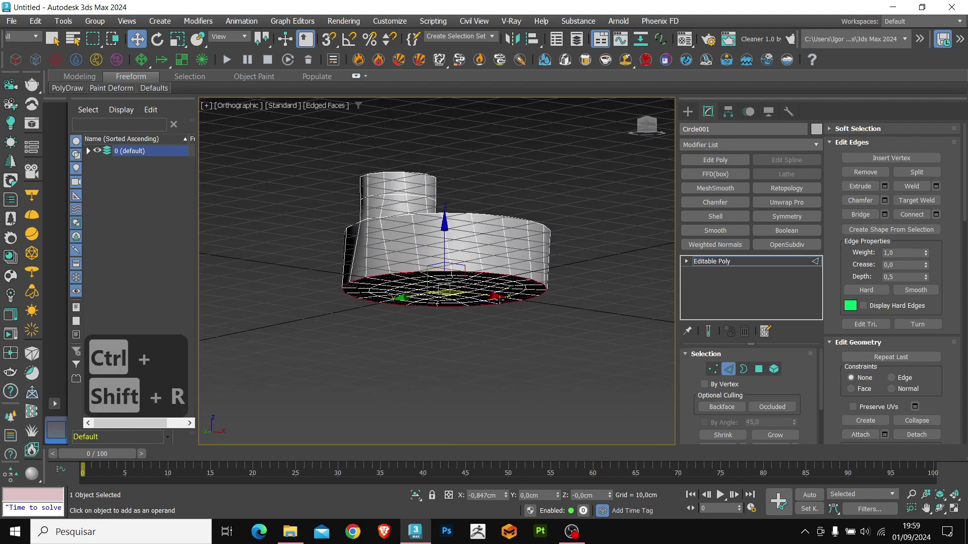
alt+middle_drag(492, 238, 469, 303)
double_click(471, 295)
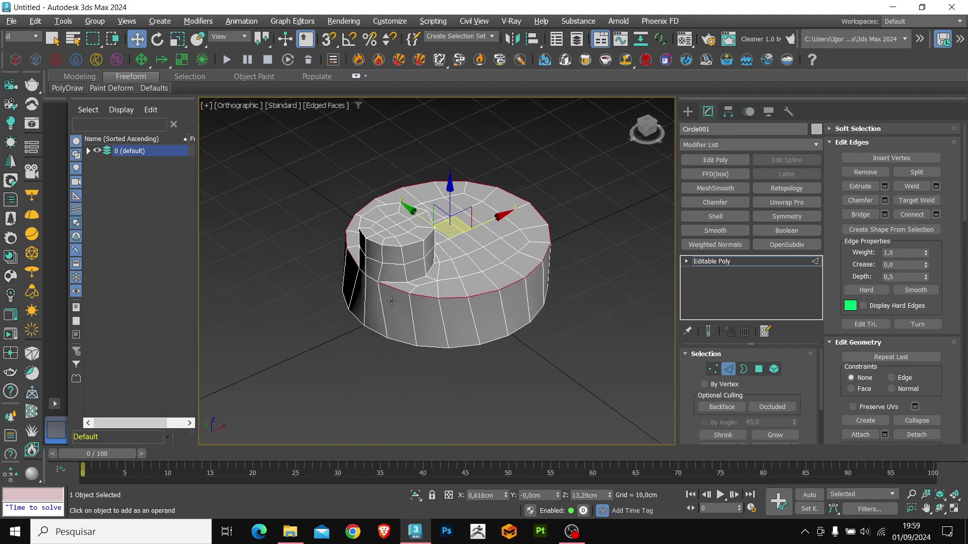
scroll(472, 295, up, 3)
key(ctrl+shift+r)
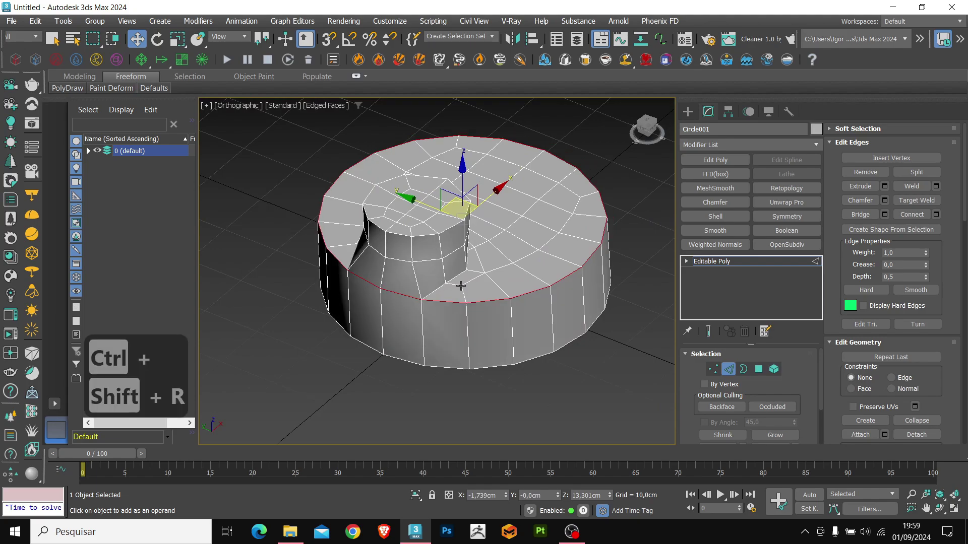
alt+middle_drag(466, 288, 486, 295)
Align the base's top rim loop horizontally with its bottom rim in the front view using vertex snapping.
click(652, 130)
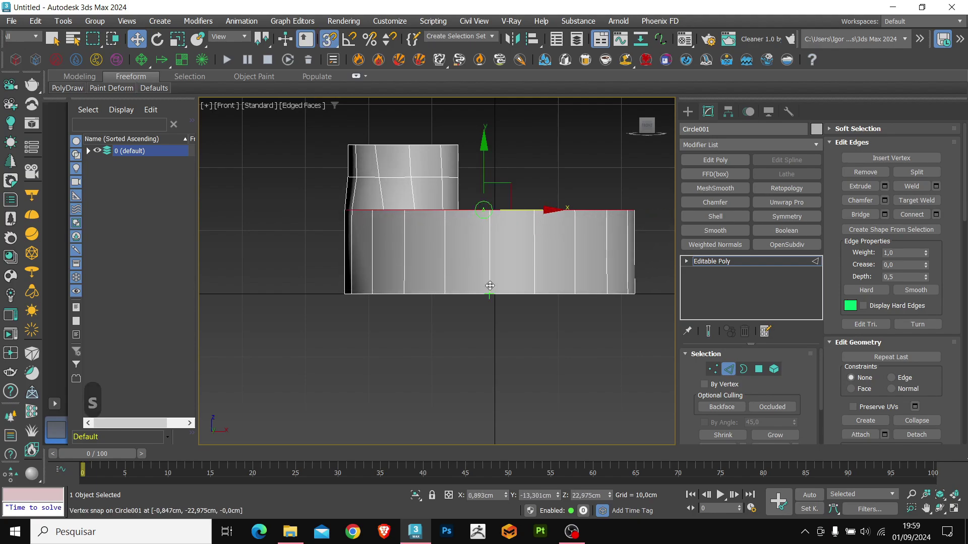
middle_drag(401, 218, 400, 251)
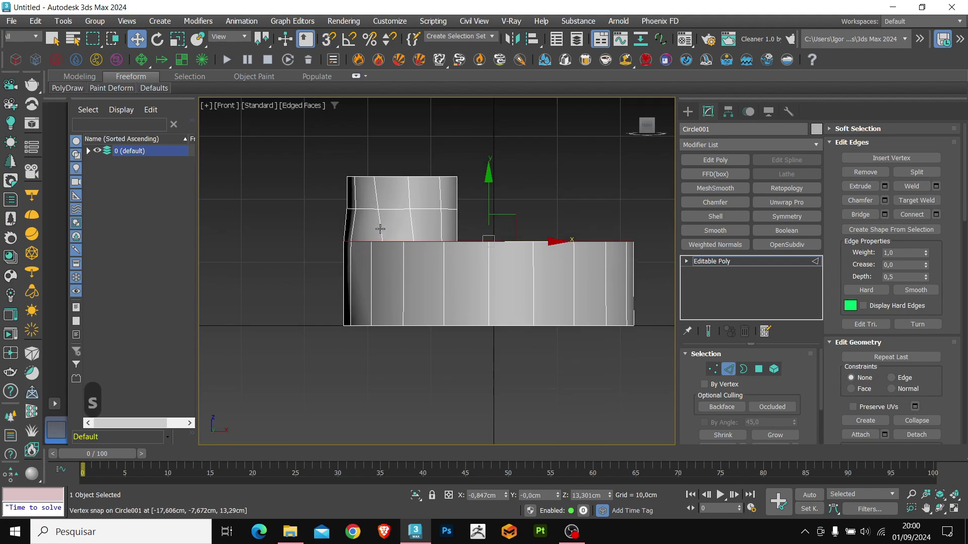
scroll(380, 230, up, 3)
key(2)
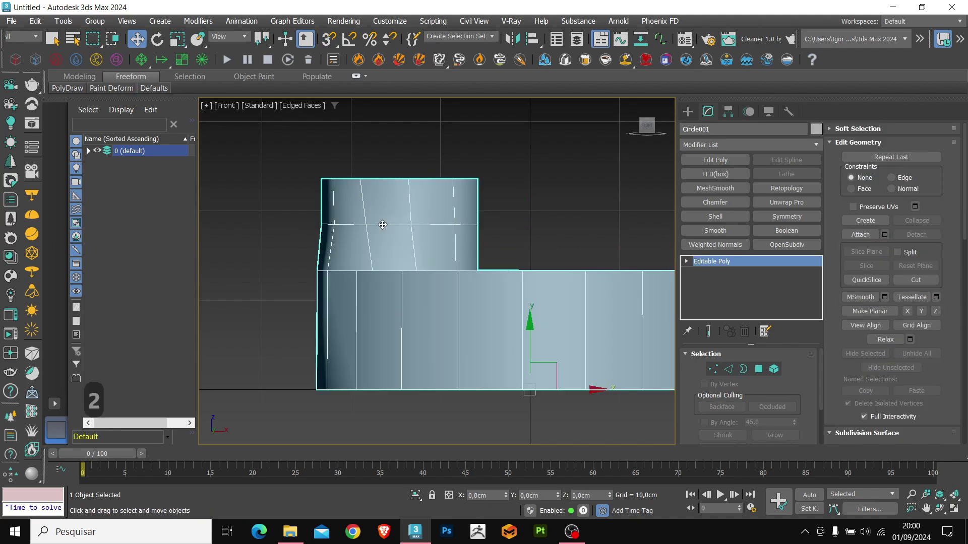
Remove the horizontal edge loop around the middle of the small cylinder, including its vertices.
key(2)
double_click(387, 225)
key(ctrl+BackSpace)
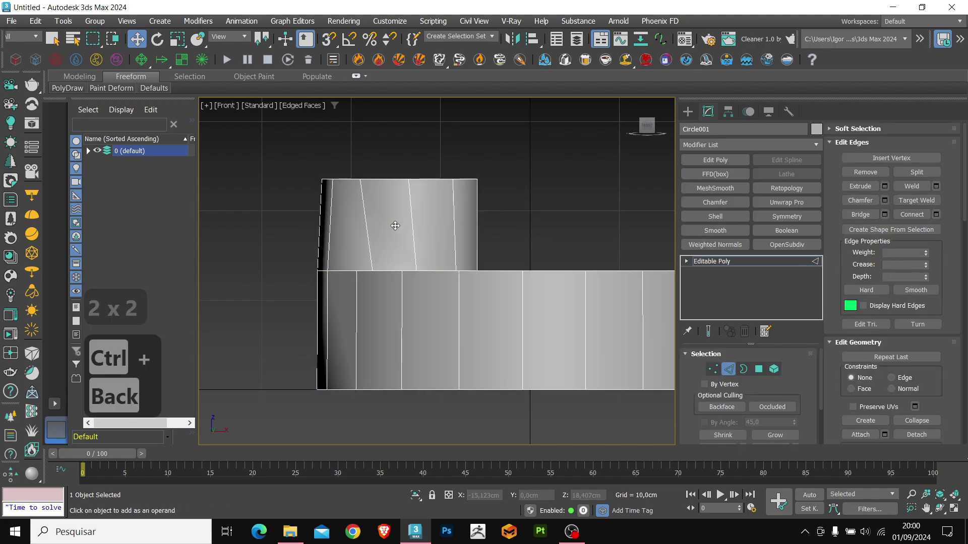
Raise the small cylinder's top vertices and scale them to about 66 percent to taper it.
key(1)
drag(309, 160, 511, 203)
scroll(422, 235, down, 4)
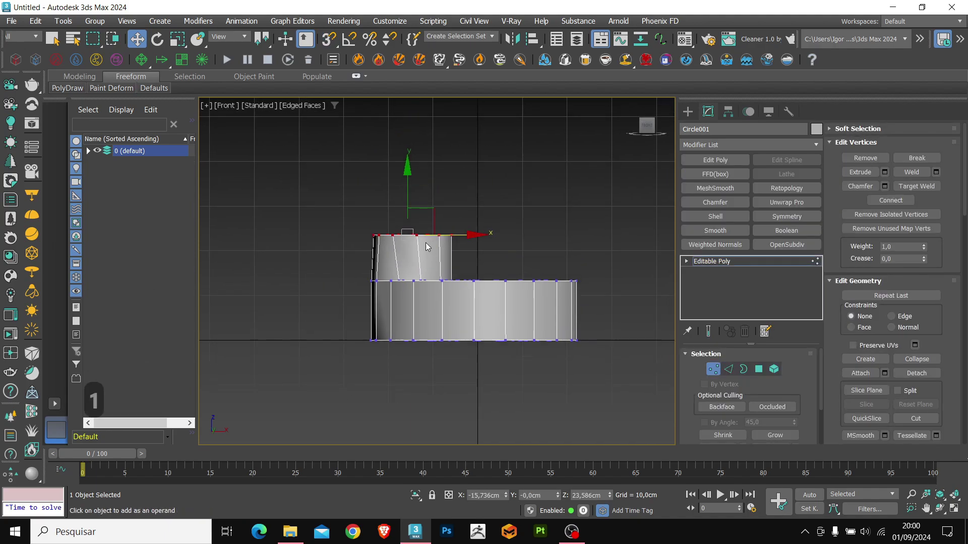
key(r)
drag(406, 191, 411, 215)
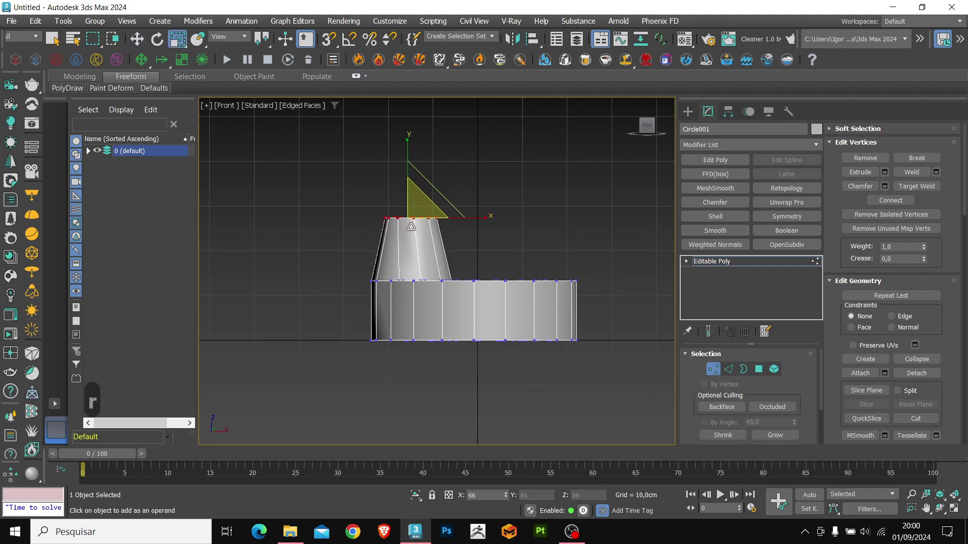
key(w)
key(r)
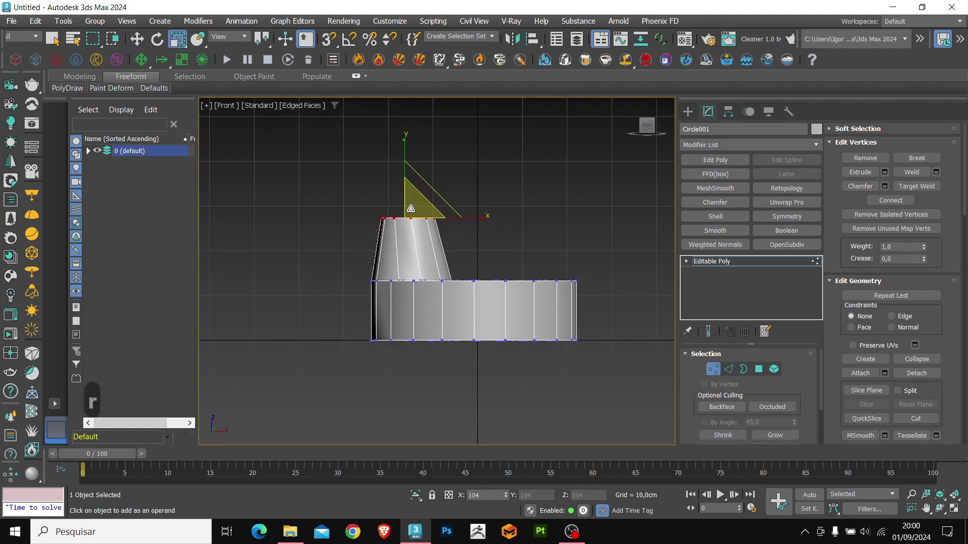
drag(411, 208, 410, 205)
key(w)
Spread three mirrored vertex pairs around the tapered cylinder's foot outward along Y, scaling the first two to about 112 and 114 percent.
scroll(410, 207, up, 1)
alt+middle_drag(410, 207, 383, 353)
scroll(454, 223, up, 3)
click(437, 201)
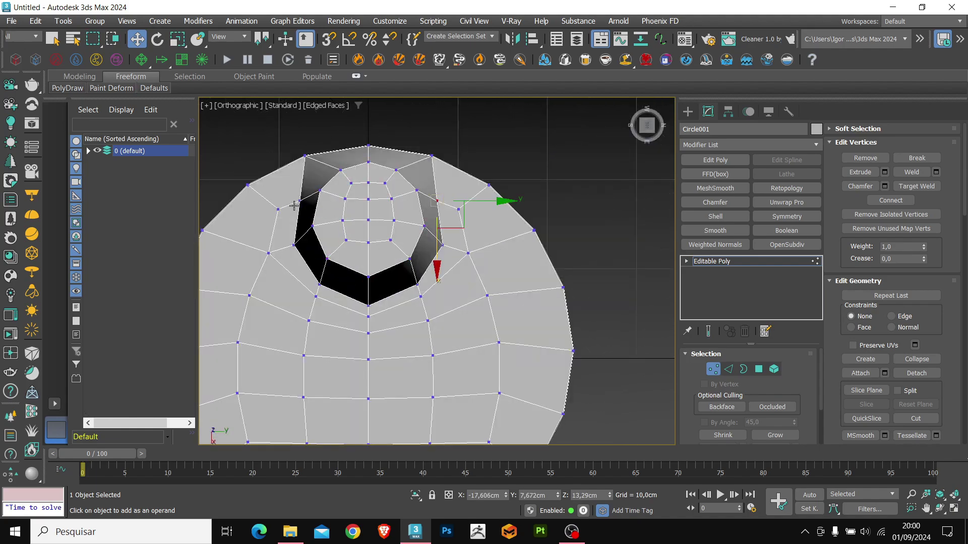
key(r)
drag(436, 200, 443, 200)
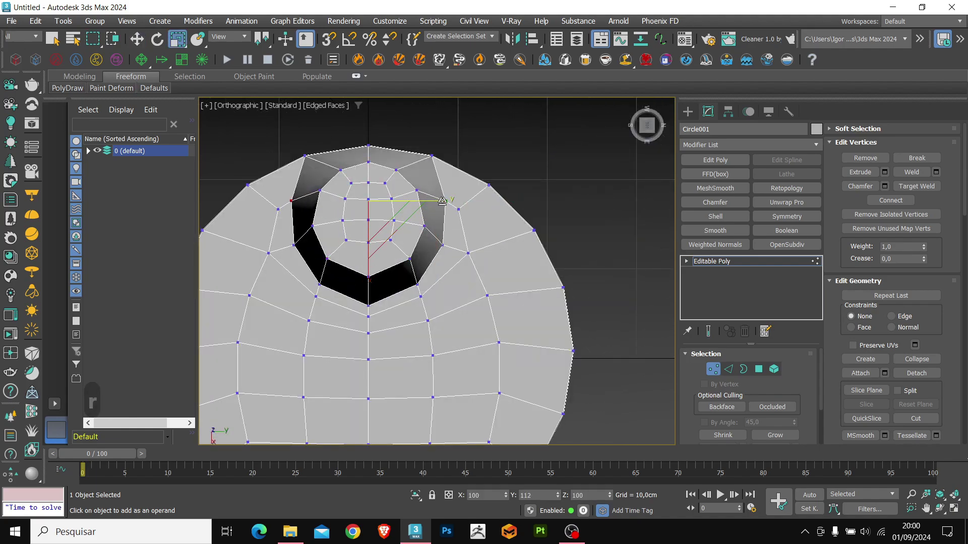
click(278, 209)
ctrl+click(454, 206)
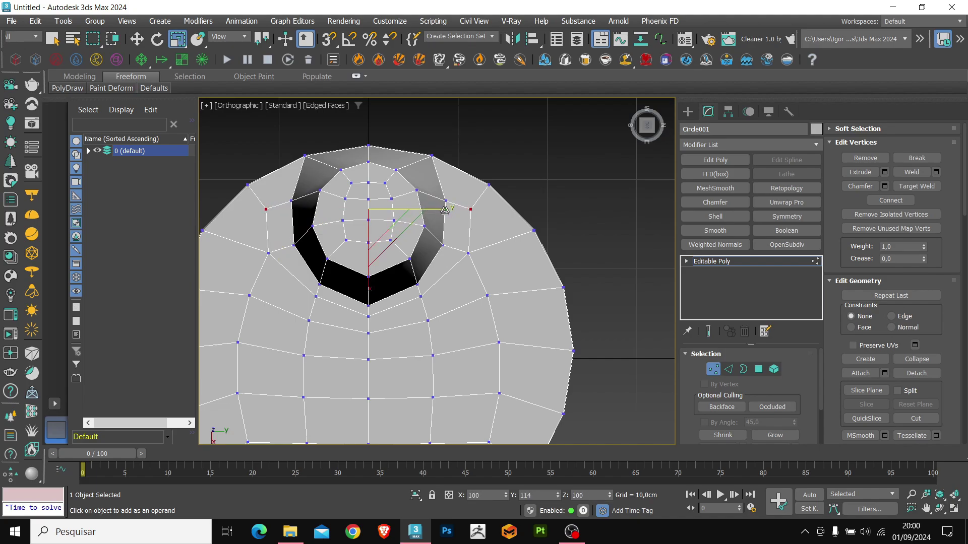
click(469, 252)
ctrl+click(268, 254)
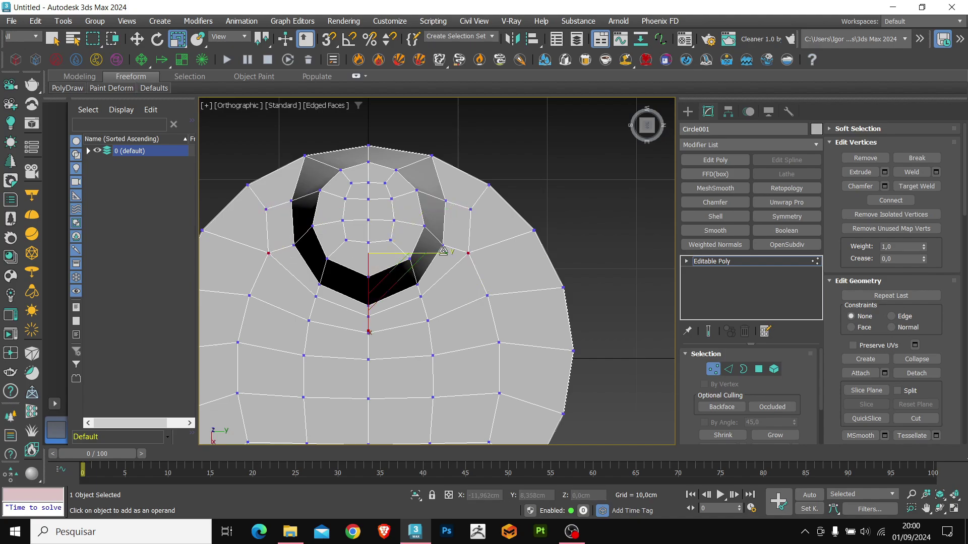
drag(443, 252, 450, 254)
key(1)
Chamfer the base's top rim edge loop by about 2.23 cm with one segment.
alt+middle_drag(449, 254, 521, 307)
key(w)
key(2)
double_click(536, 300)
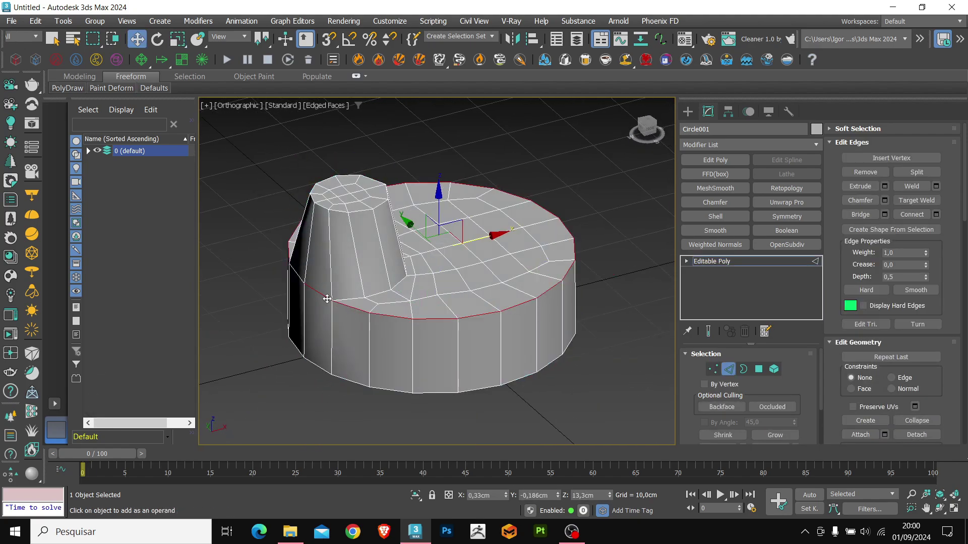
alt+middle_drag(348, 312, 386, 326)
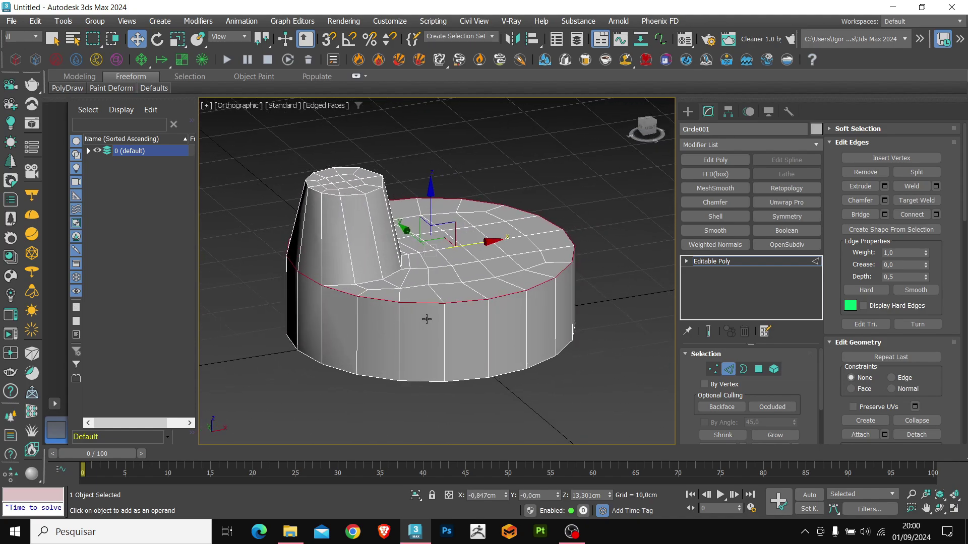
key(ctrl+shift+c)
drag(446, 300, 445, 283)
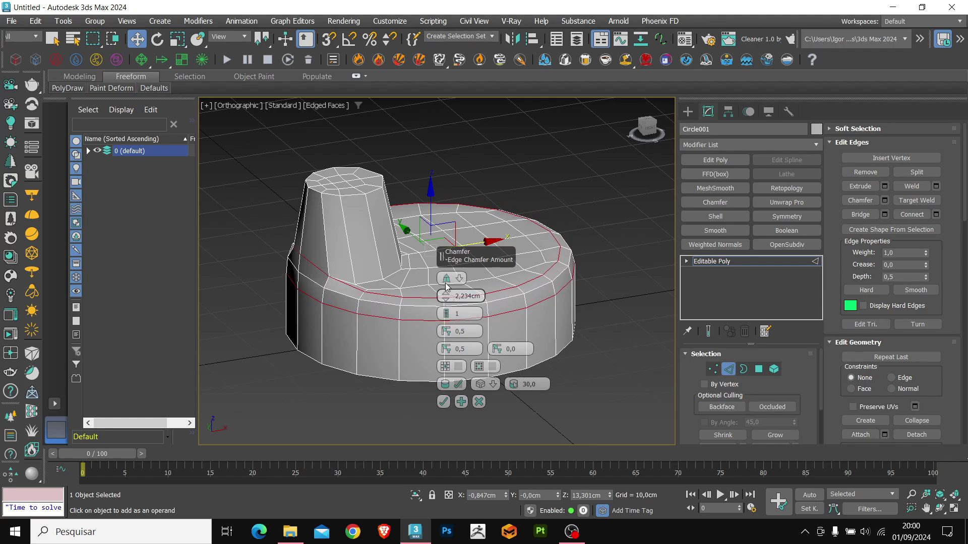
click(444, 402)
scroll(345, 303, up, 4)
key(1)
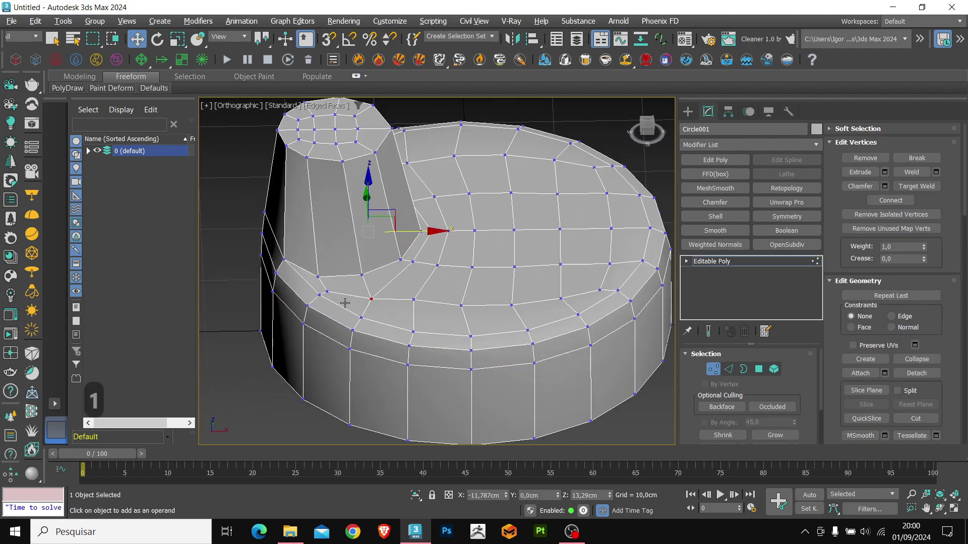
alt+middle_drag(380, 305, 352, 310)
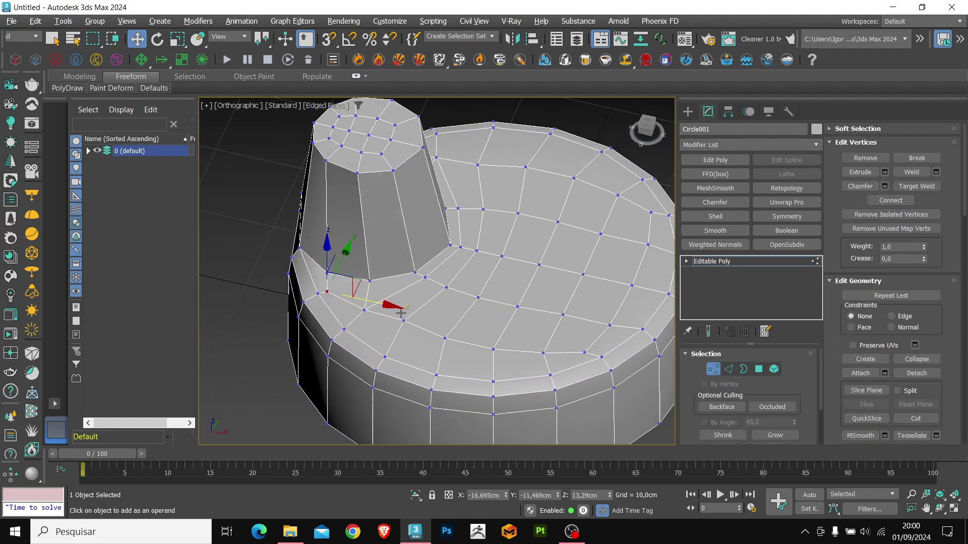
alt+middle_drag(397, 312, 515, 283)
Move the base's bottom vertices down in the front view to make the base taller.
scroll(444, 288, down, 2)
key(f)
key(z)
key(1)
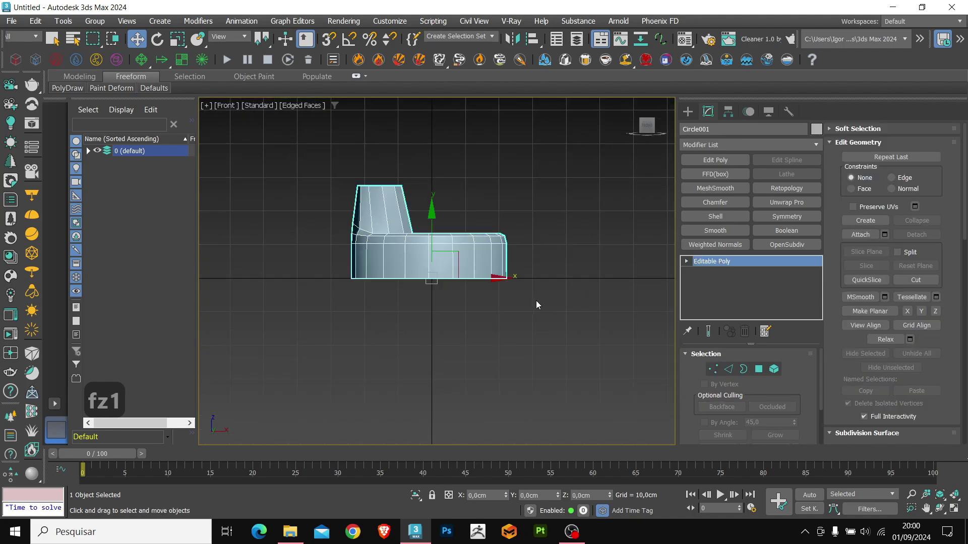
key(F3)
key(1)
key(F3)
scroll(500, 250, up, 3)
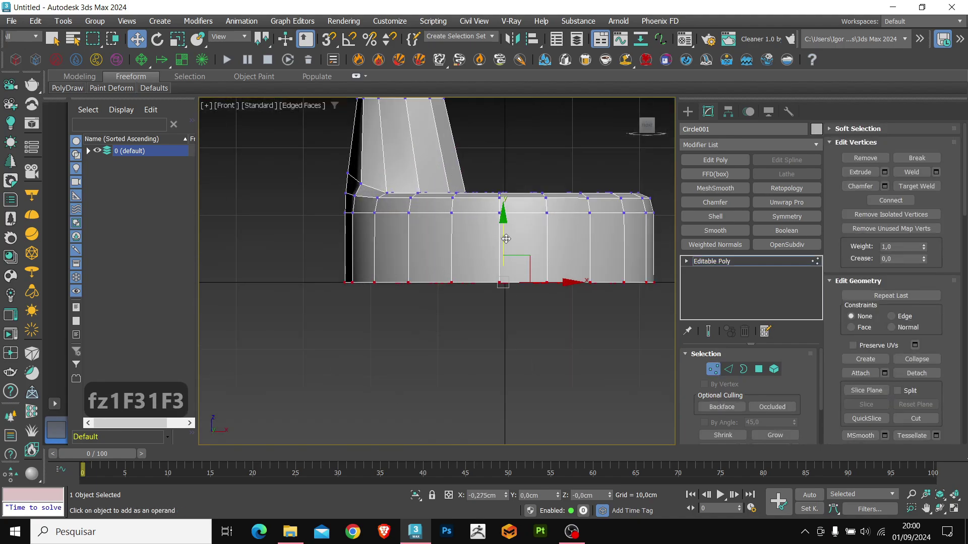
drag(506, 238, 506, 255)
Connect the base's vertical side edges with one edge loop around the middle and make that loop planar in Z.
key(2)
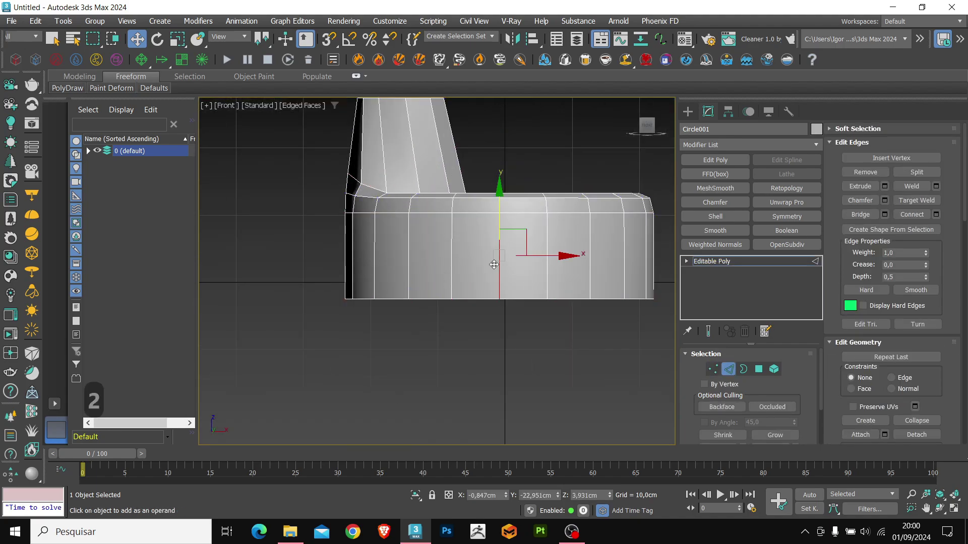
key(ctrl+r)
key(ctrl+c)
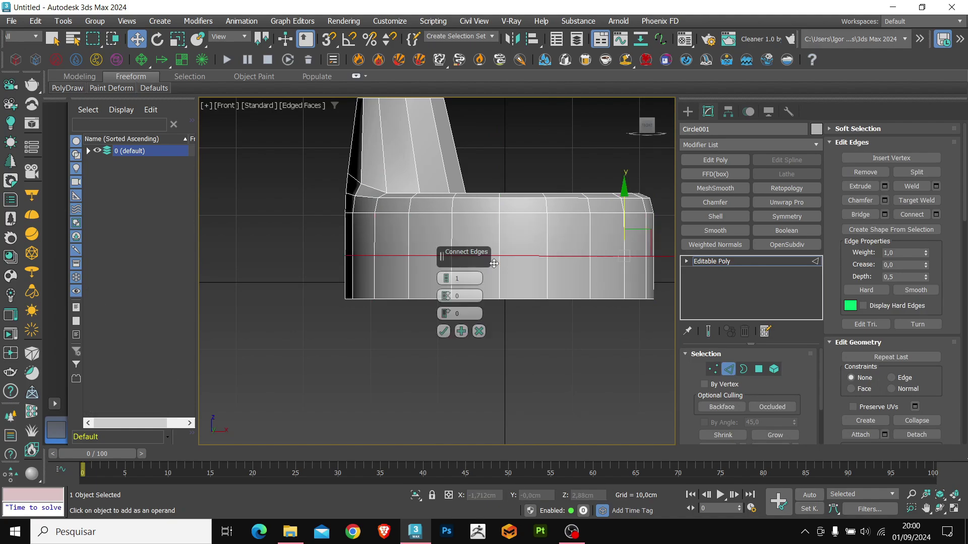
key(Return)
scroll(954, 387, down, 4)
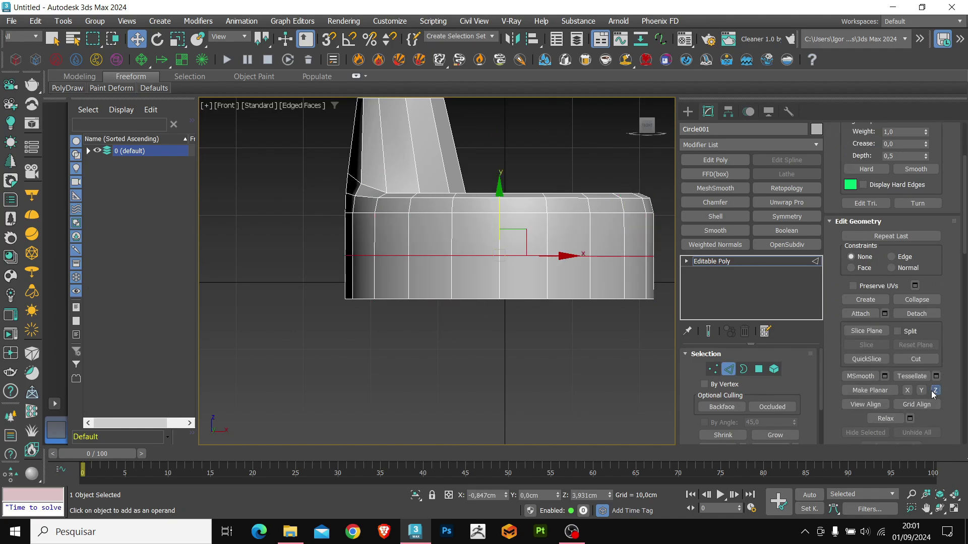
scroll(464, 283, down, 2)
Remove the unneeded edges together with their vertices from the base's underside.
alt+middle_drag(464, 283, 542, 274)
key(2)
key(2)
key(ctrl+BackSpace)
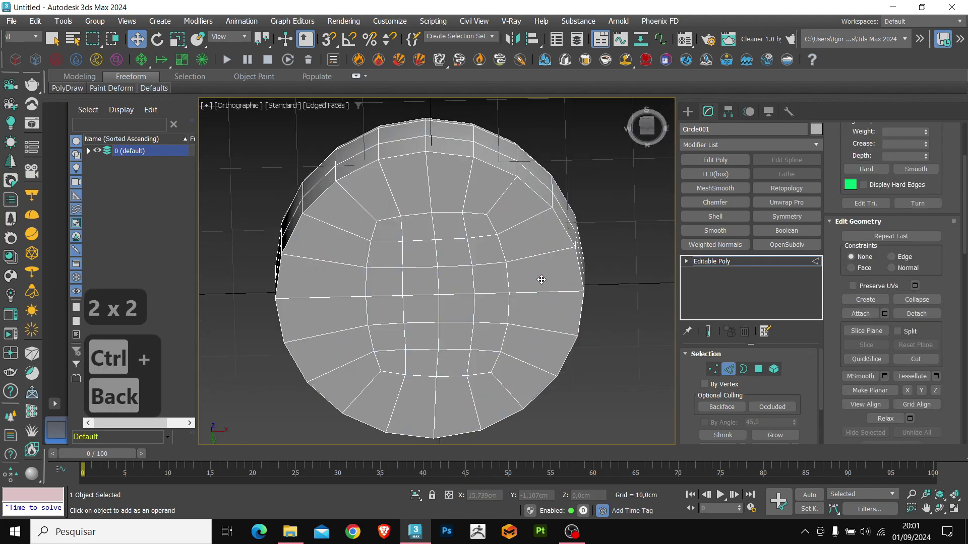
Select the ring of faces bordering the underside's central patch and reshape the patch into a regular circle.
key(4)
click(480, 227)
shift+click(483, 362)
shift+click(399, 364)
drag(399, 364, 406, 238)
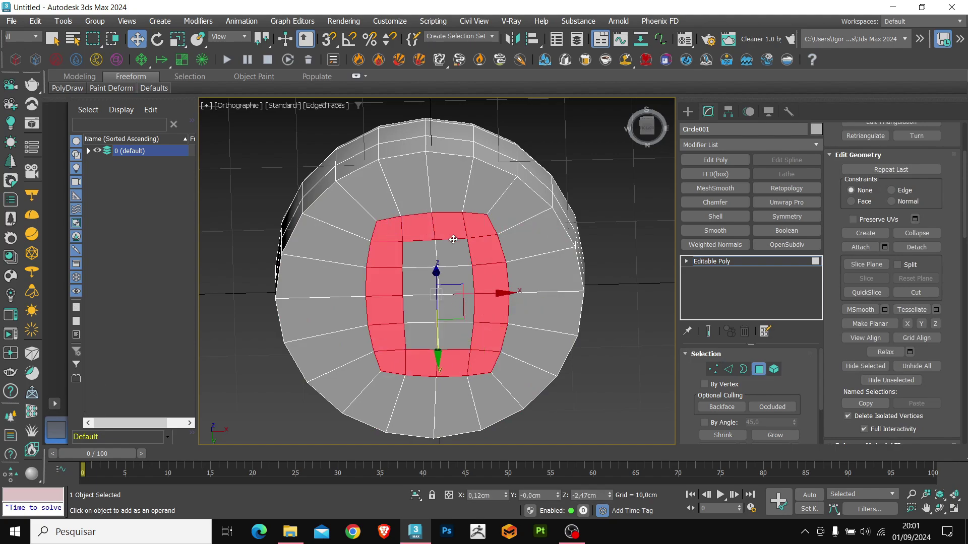
key(ctrl+shift+r)
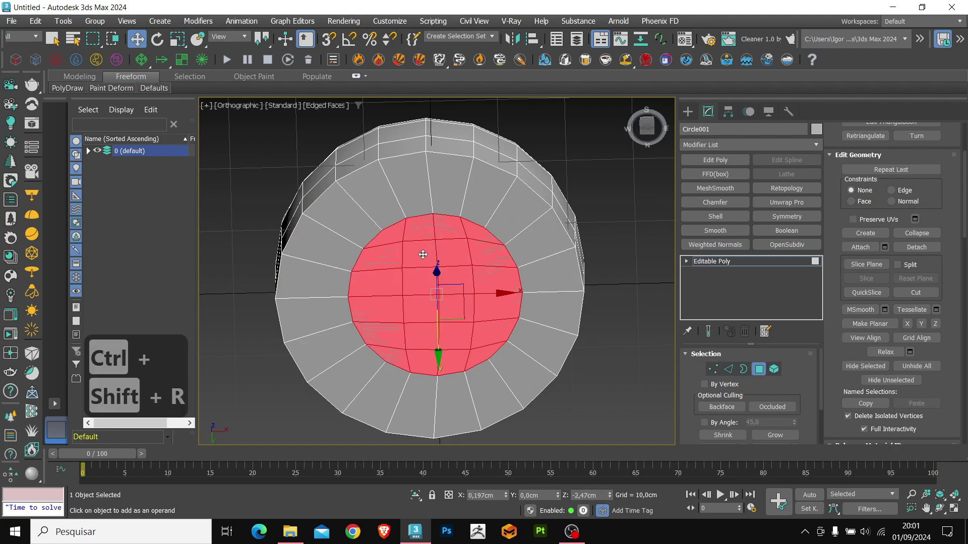
Select the outer ring of faces on the underside and copy its X position value.
alt+middle_drag(453, 311, 471, 287)
click(474, 194)
shift+click(442, 184)
alt+middle_drag(481, 373, 474, 279)
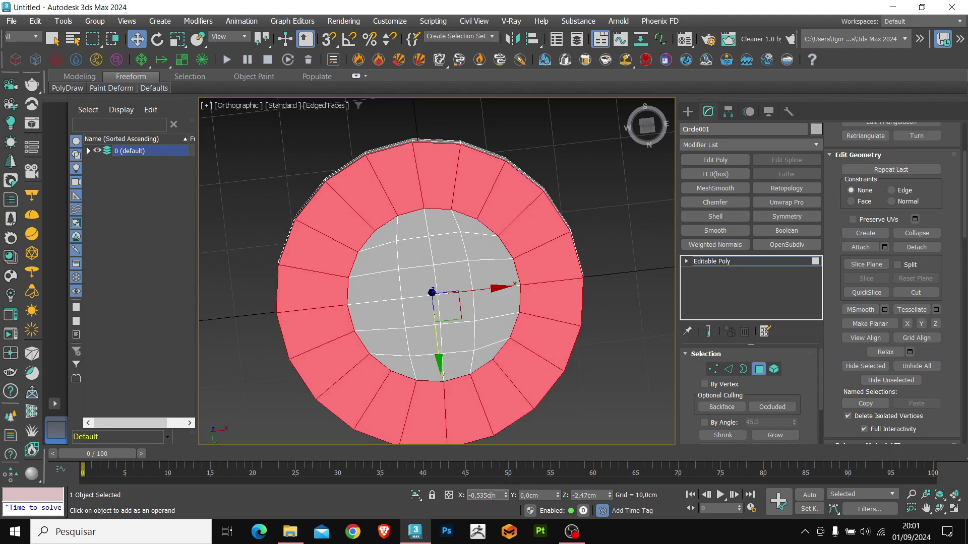
key(ctrl+c)
click(603, 389)
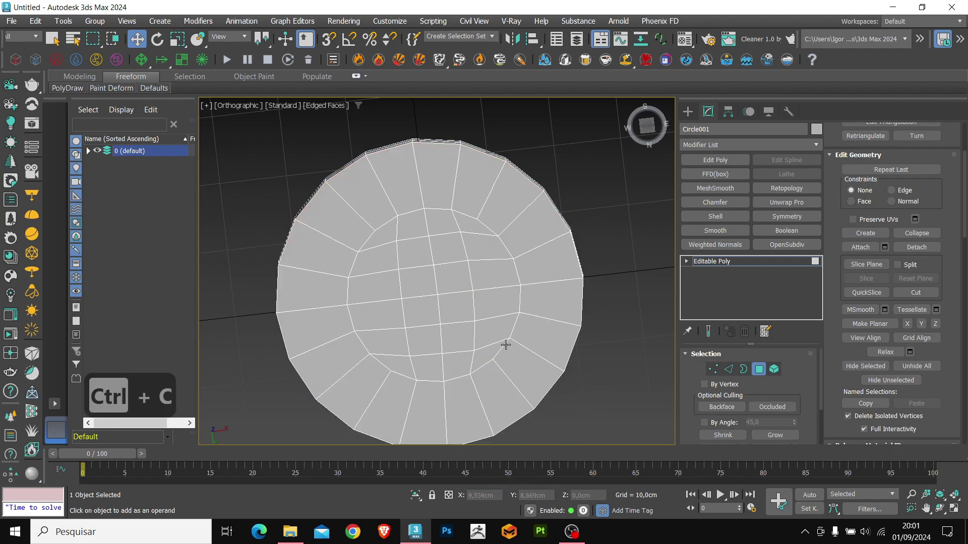
Select all faces of the underside's central circle and set their X position to -0.535 cm to match the outer ring.
click(488, 309)
ctrl+click(487, 267)
ctrl+click(483, 247)
ctrl+click(469, 231)
ctrl+click(439, 222)
ctrl+click(415, 231)
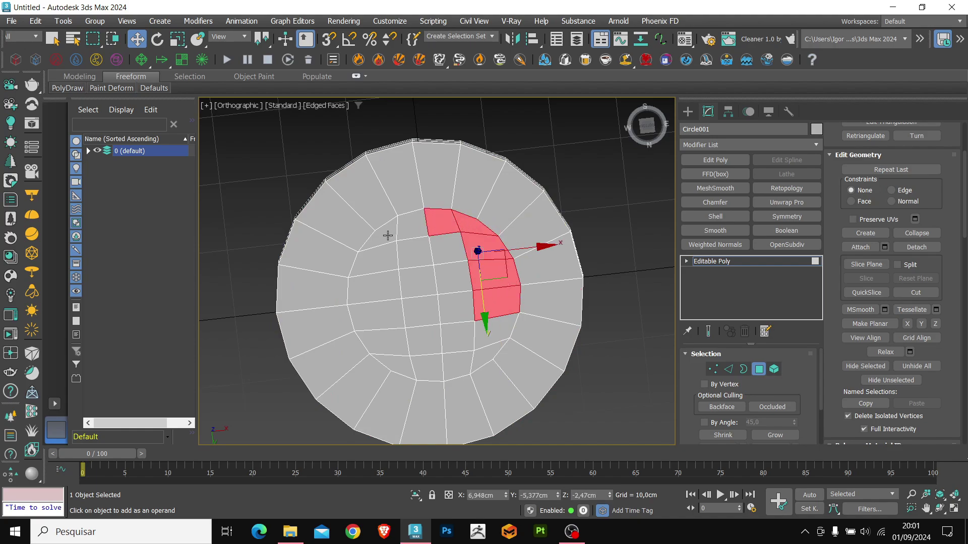
ctrl+click(388, 235)
ctrl+click(378, 262)
ctrl+click(376, 288)
ctrl+drag(432, 367, 419, 253)
ctrl+click(448, 248)
ctrl+click(457, 366)
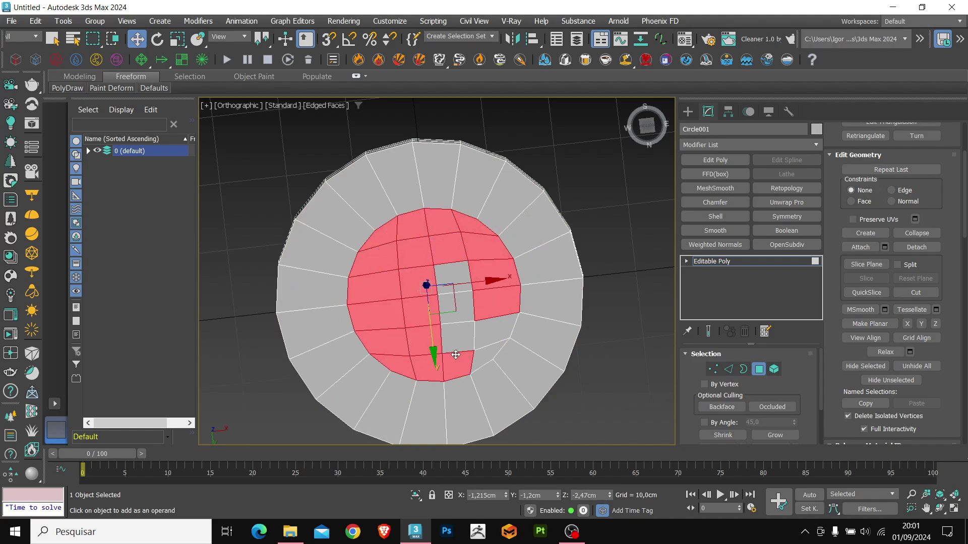
ctrl+drag(457, 366, 472, 280)
ctrl+click(486, 335)
double_click(488, 495)
text(-)
key(ctrl+v)
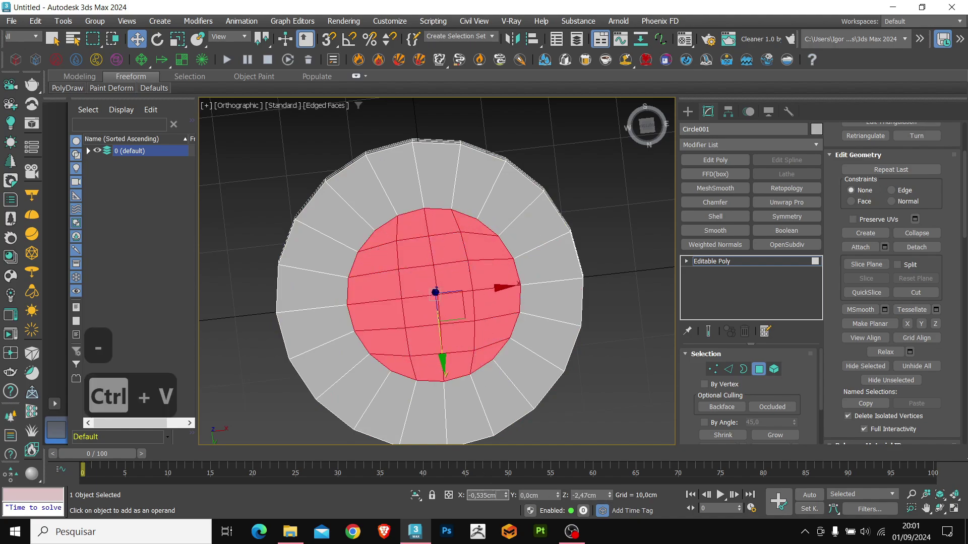
key(Return)
Connect the underside's radial edges with one circular loop and slide it outward toward the rim.
alt+middle_drag(488, 242, 493, 251)
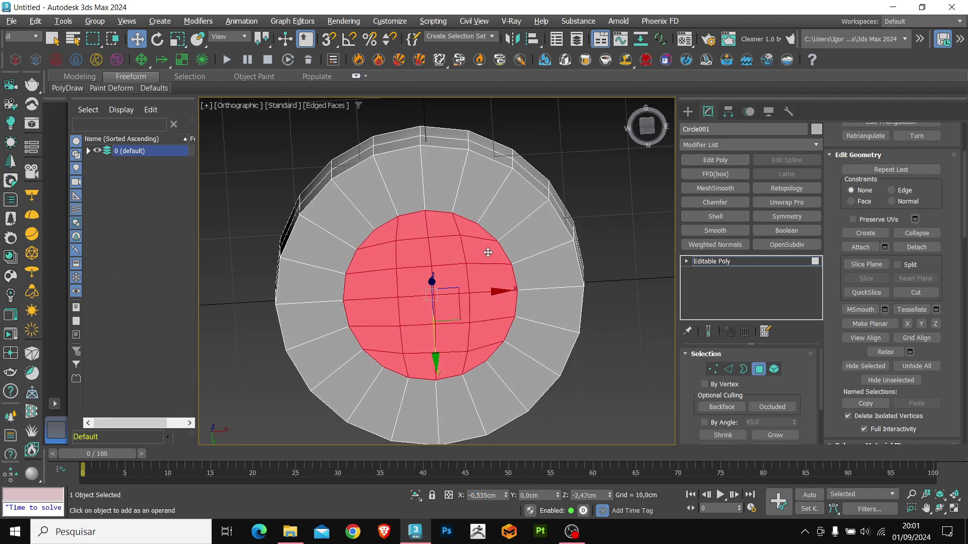
key(2)
key(ctrl+r)
key(ctrl+c)
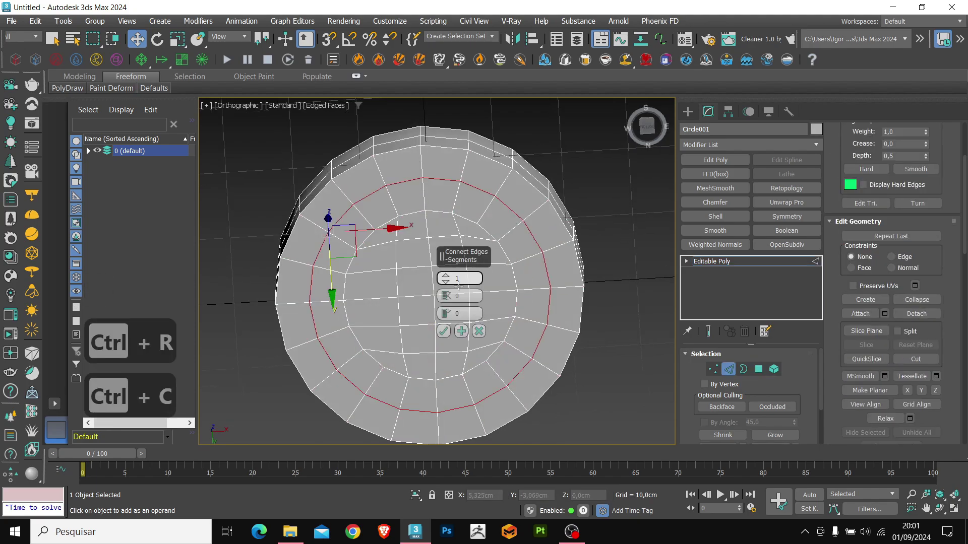
drag(445, 314, 443, 272)
click(444, 333)
Extrude three adjacent faces of the underside's outer ring downward to form a short foot along the rim.
scroll(444, 332, down, 2)
alt+middle_drag(442, 279, 433, 242)
key(4)
scroll(434, 207, up, 3)
click(421, 215)
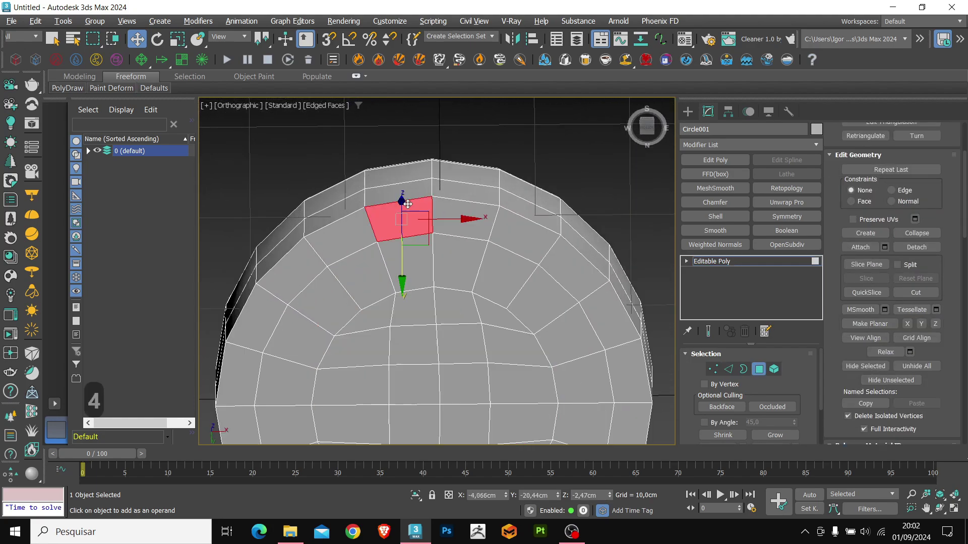
ctrl+click(448, 215)
ctrl+click(508, 228)
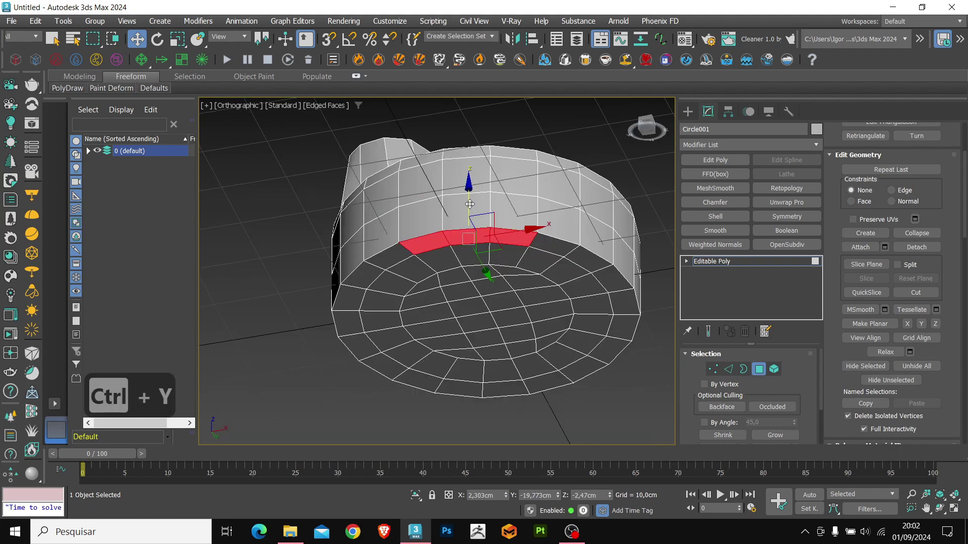
shift+drag(470, 214, 471, 247)
alt+middle_drag(510, 255, 481, 252)
drag(469, 233, 470, 241)
Select all underside faces inside the outer ring and detach them as a cloned separate disc object.
alt+middle_drag(469, 241, 419, 241)
alt+middle_drag(454, 205, 479, 290)
key(1)
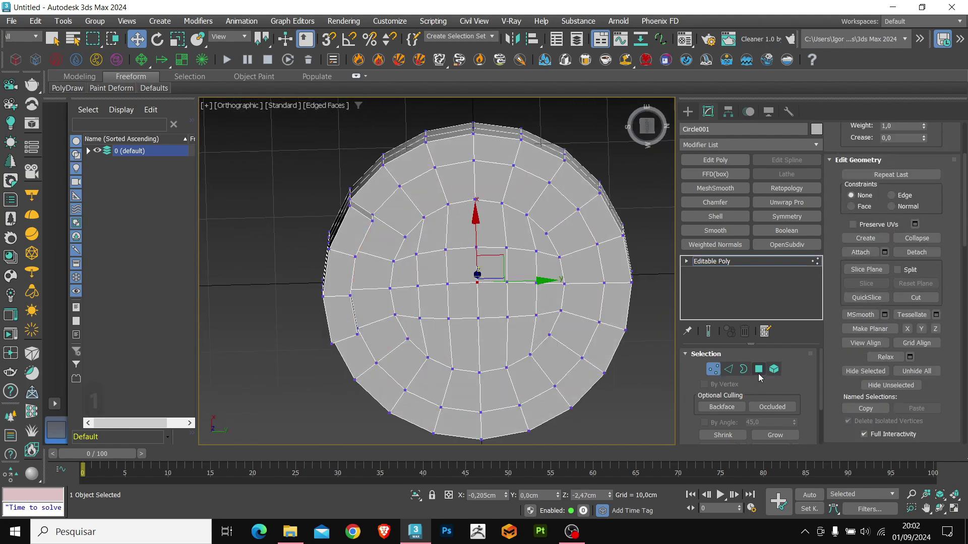
click(759, 369)
click(775, 435)
click(775, 435)
ctrl+click(573, 334)
shift+click(585, 297)
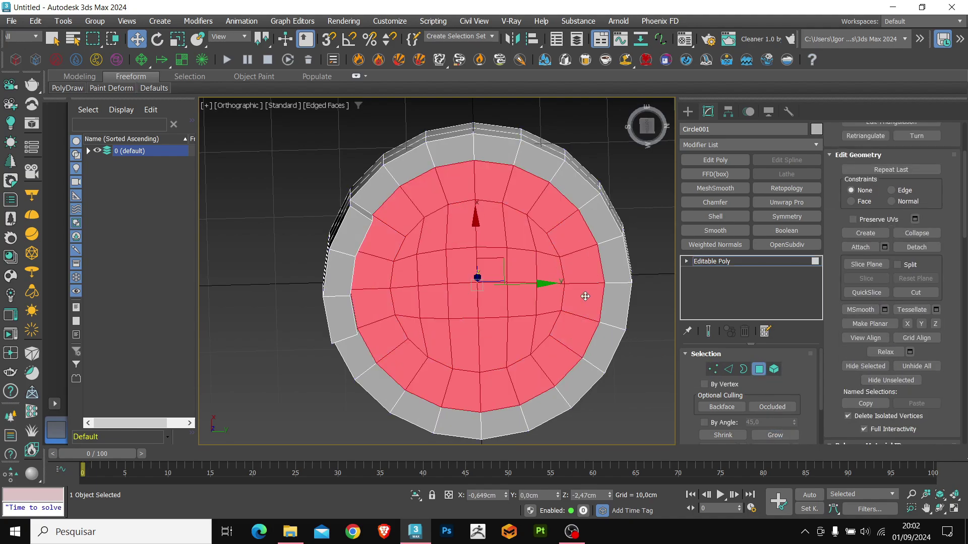
click(916, 247)
click(527, 272)
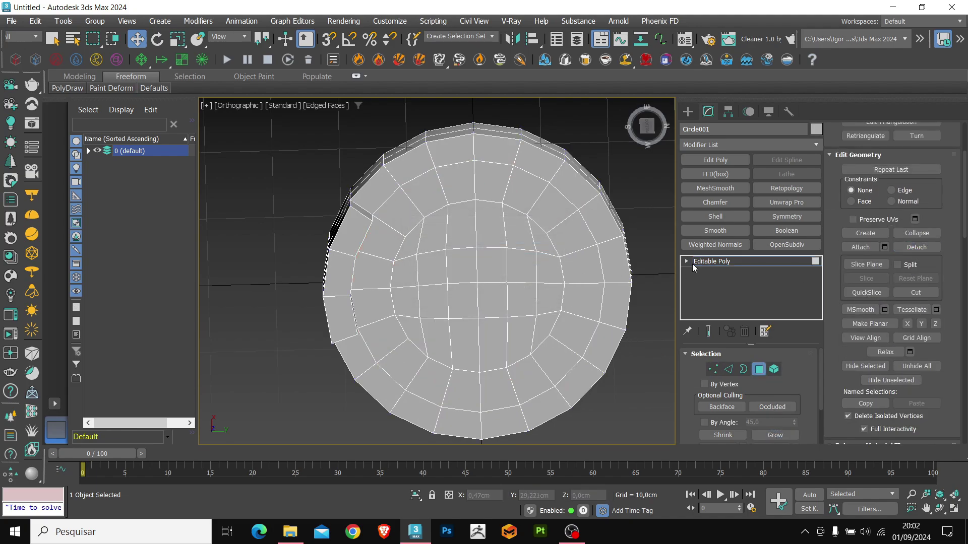
Give the detached disc a different object colour and move it down clear of the base.
click(719, 262)
click(535, 240)
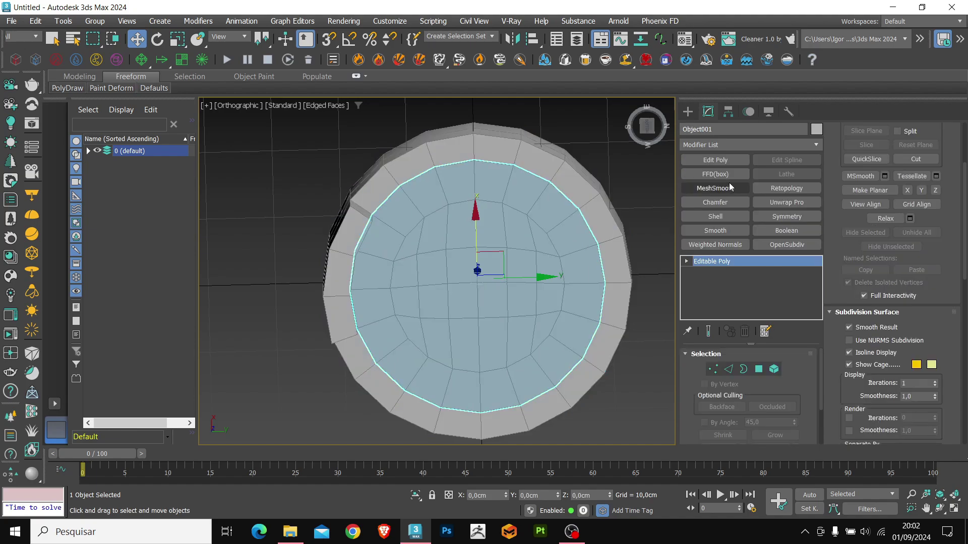
click(817, 129)
click(554, 336)
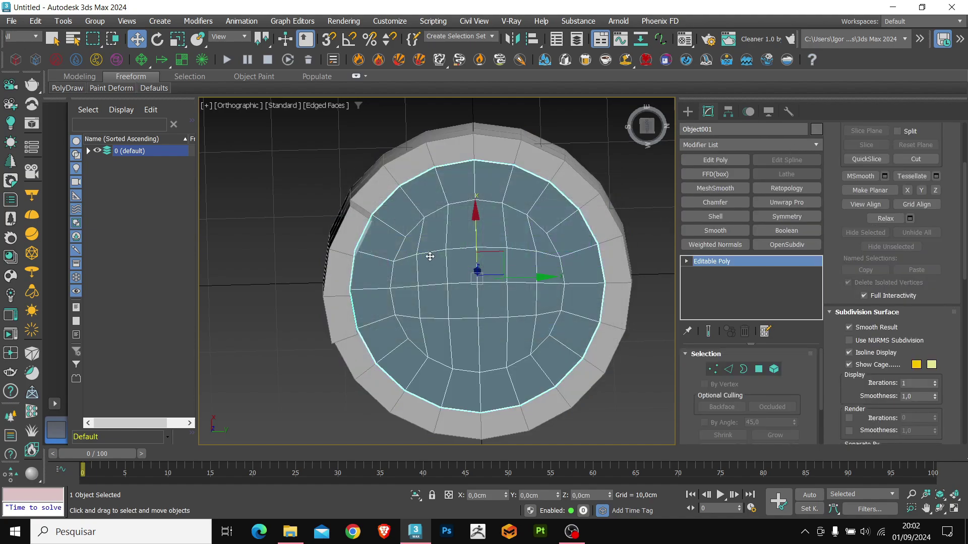
alt+middle_drag(474, 283, 470, 240)
drag(476, 235, 475, 352)
Inset the base's inner underside faces by scaling an extruded copy inward, and raise the centre to form a recess.
click(514, 279)
key(F4)
key(F4)
key(1)
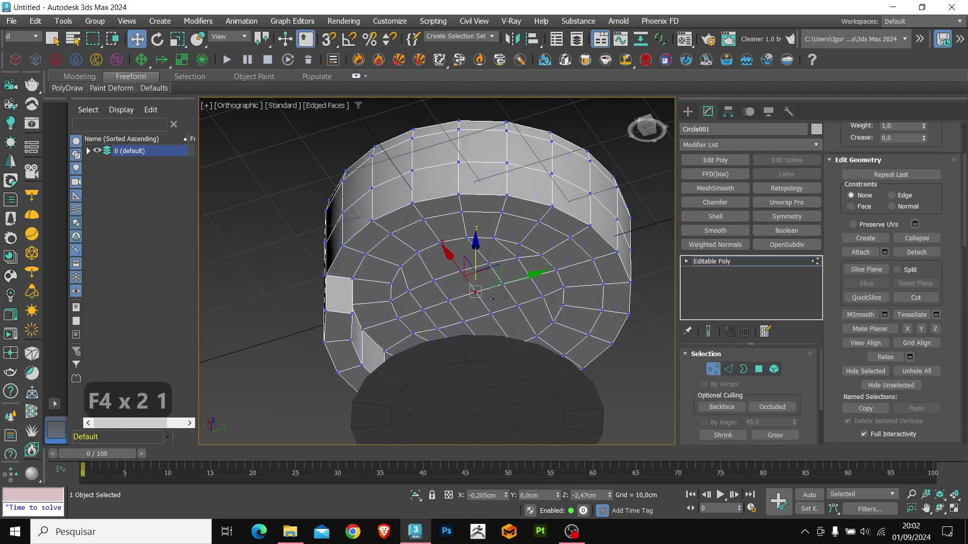
ctrl+click(759, 369)
alt+middle_drag(520, 280, 518, 270)
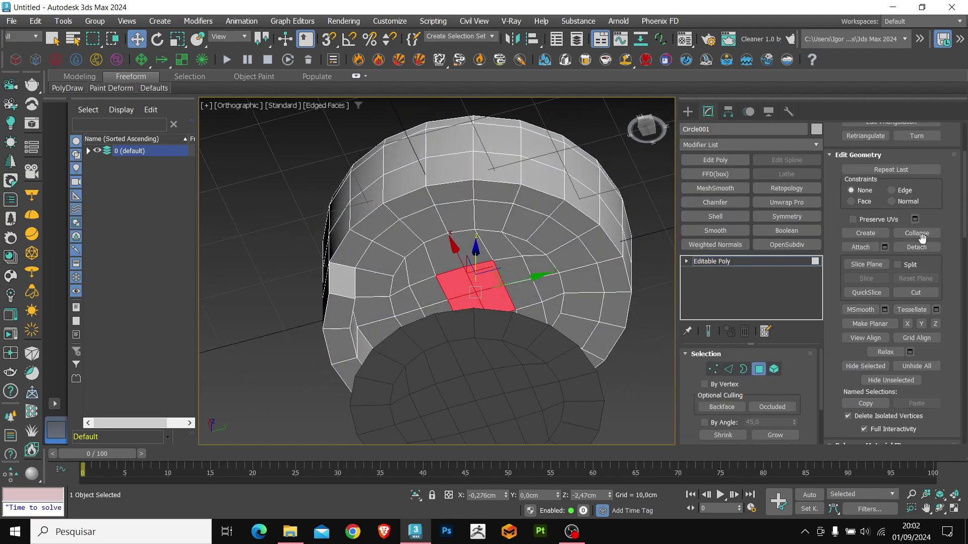
click(775, 435)
click(776, 435)
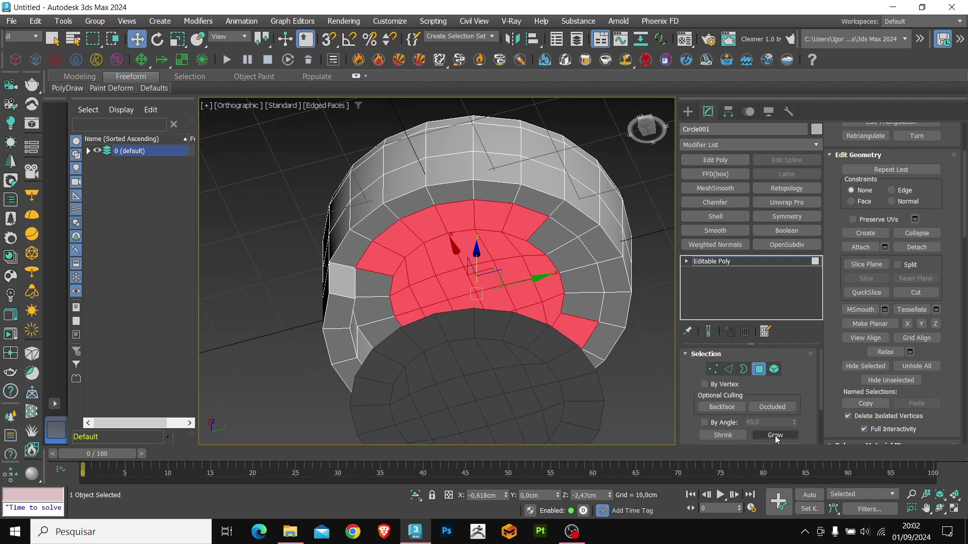
mouse_move(477, 260)
alt+middle_down()
mouse_move(490, 263)
mouse_move(468, 266)
alt+middle_up()
alt+middle_drag(489, 302, 484, 270)
key(r)
shift+drag(475, 288, 478, 341)
key(w)
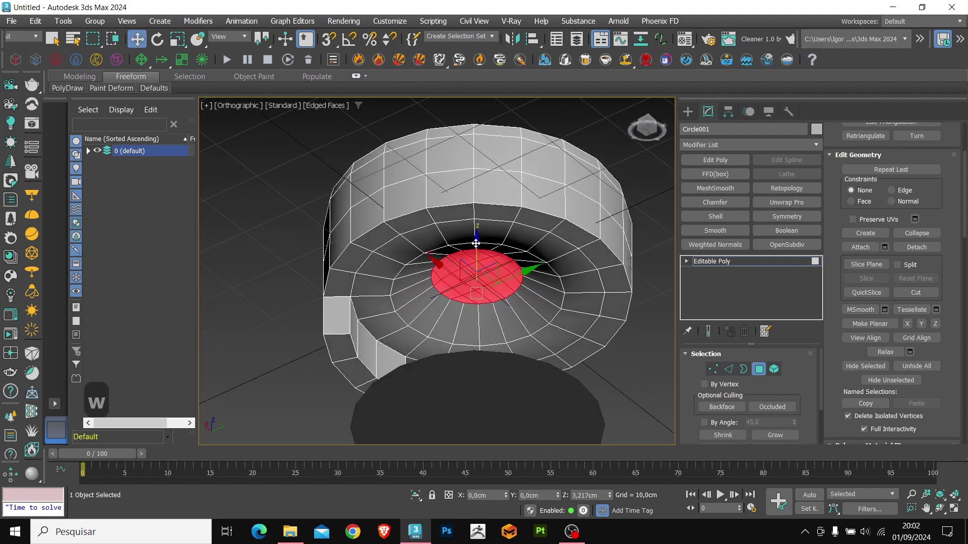
Scale the recess's raised centre faces and add an edge loop around its sloping wall.
key(r)
alt+middle_drag(478, 272, 496, 264)
key(alt+1)
key(w)
key(2)
key(2)
Move the detached disc back up against the base's underside, to about -0.32 cm in Z.
click(493, 386)
scroll(494, 322, down, 2)
alt+middle_drag(494, 325, 495, 339)
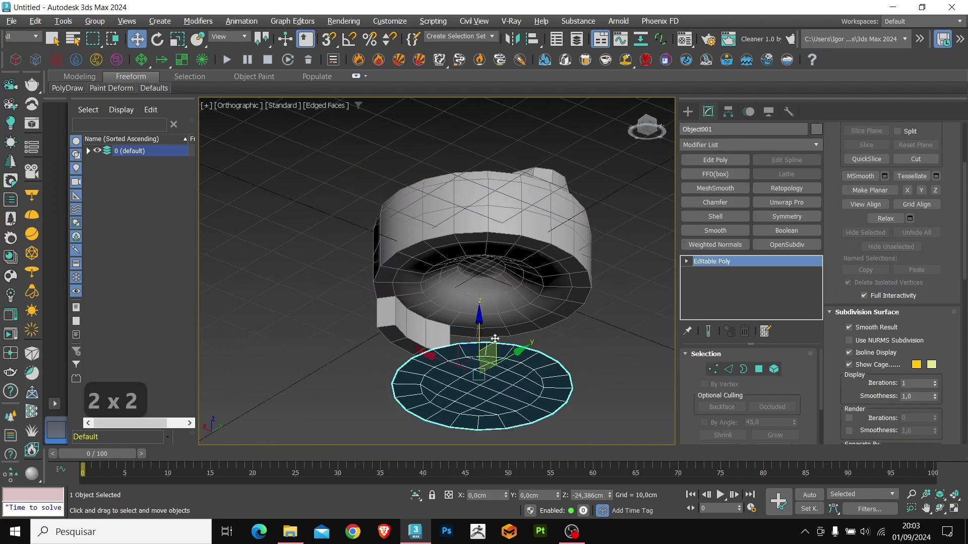
drag(494, 339, 592, 268)
Apply a Shell modifier to the disc and set its outer amount to 2.46 cm.
click(720, 216)
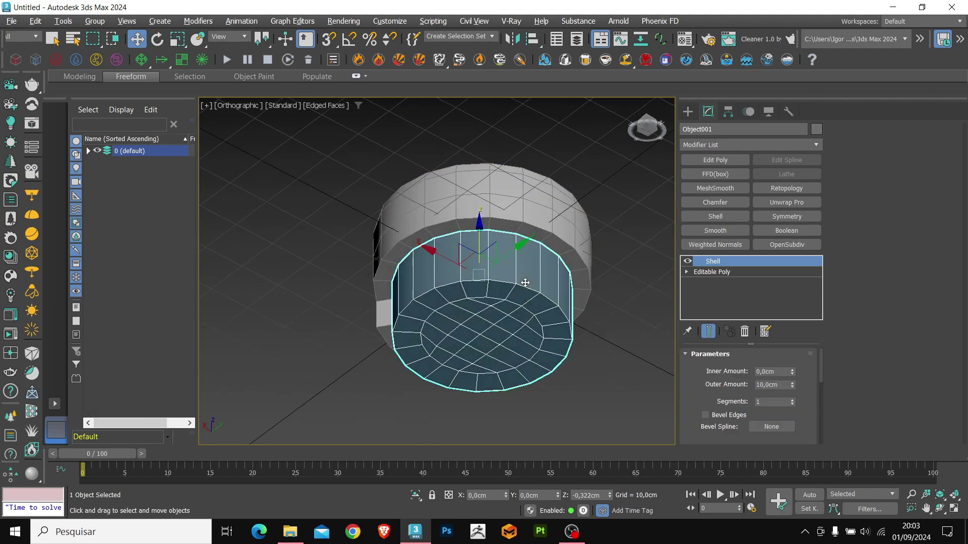
scroll(524, 283, up, 2)
alt+middle_drag(525, 283, 544, 307)
drag(792, 385, 719, 207)
alt+middle_drag(562, 335, 567, 323)
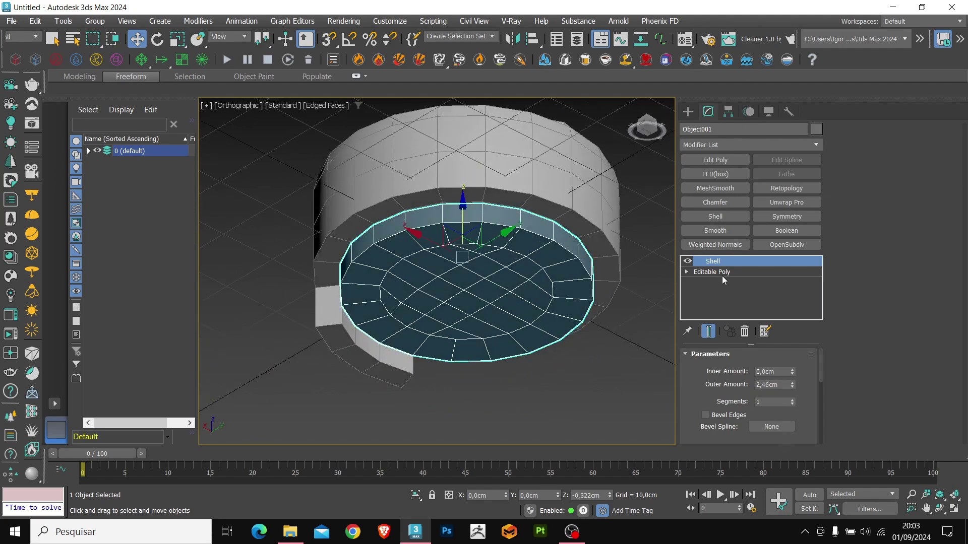
Shrink the disc's face selection to the inner circle and inset it by scaling inward in X and Y.
click(722, 272)
key(4)
alt+middle_drag(466, 306, 465, 283)
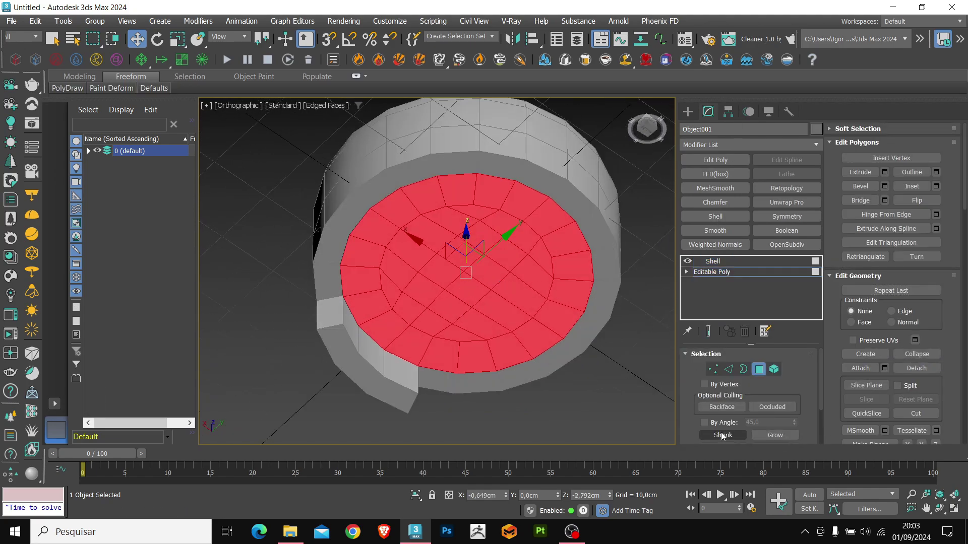
key(r)
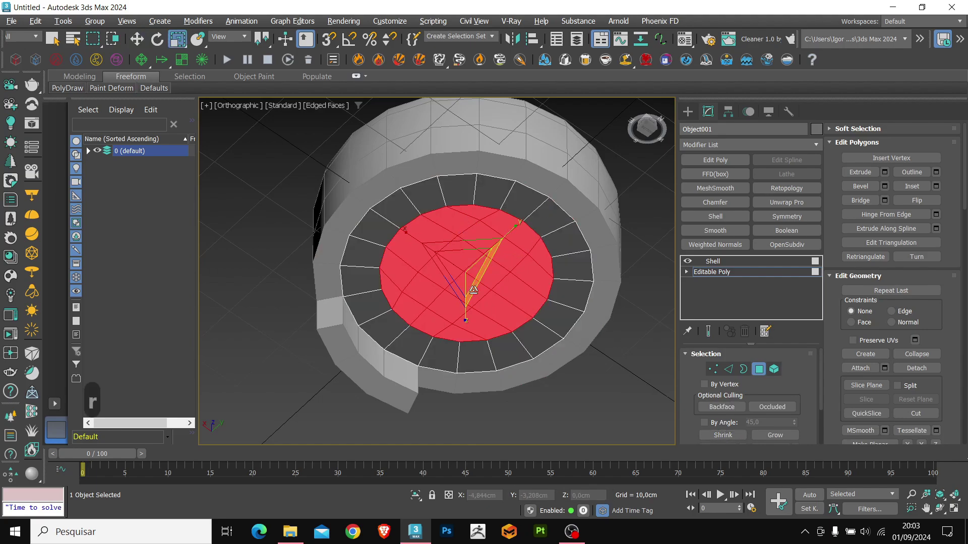
key(alt+x)
alt+middle_drag(473, 291, 467, 282)
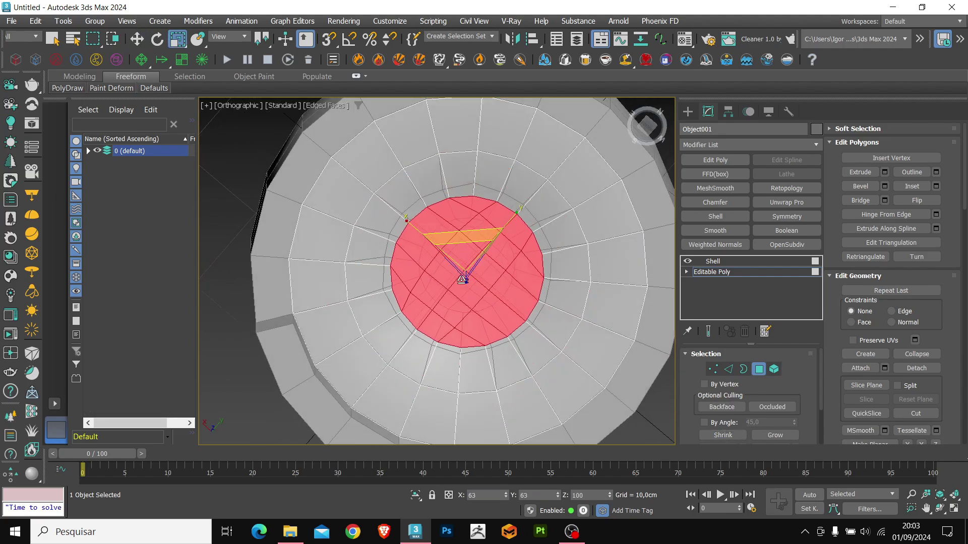
Raise the disc's inset centre faces along Z so the disc follows the base's recess.
key(w)
key(alt+x)
alt+middle_drag(484, 277, 464, 255)
key(F4)
key(F4)
drag(466, 228, 465, 211)
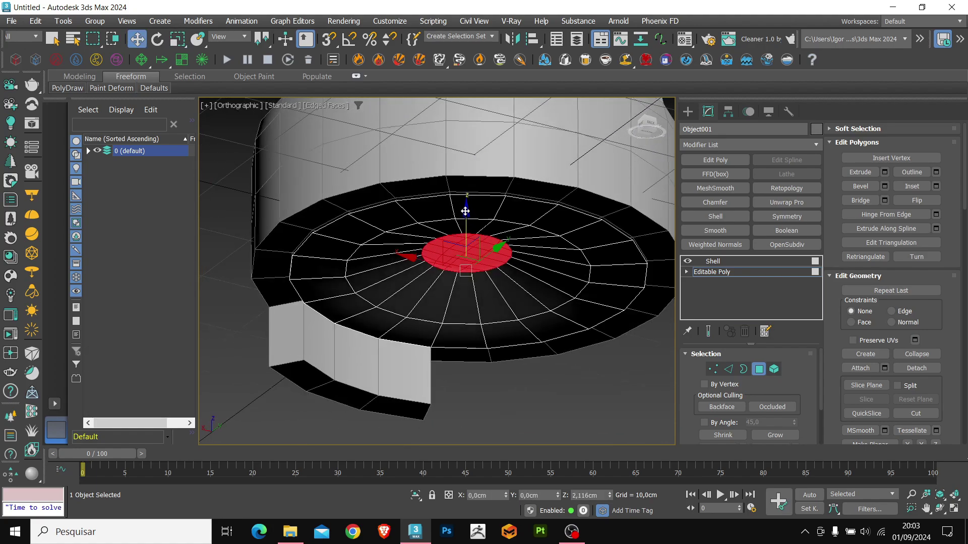
Add a circular edge loop around the disc's sloping wall, lowering and scaling it to round the profile.
key(alt+1)
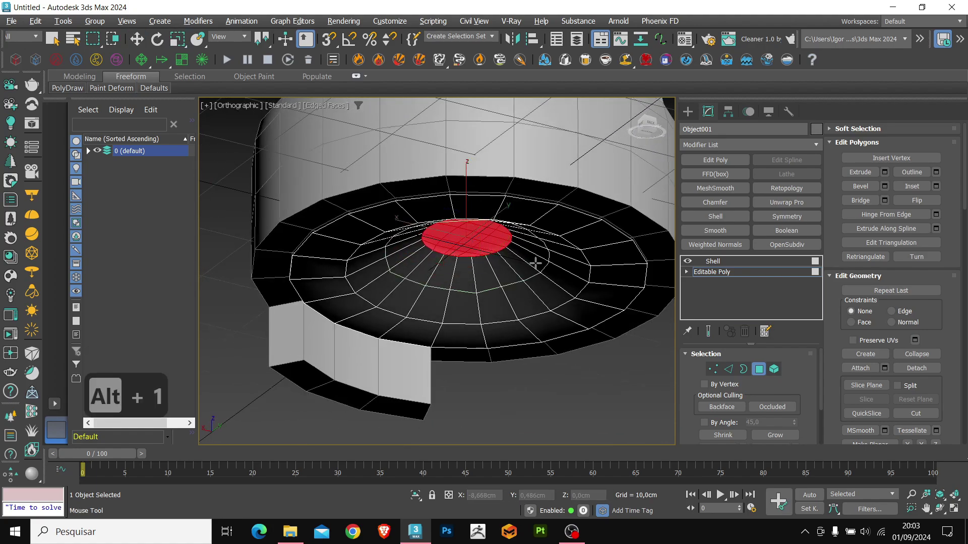
key(w)
alt+middle_drag(535, 264, 510, 281)
key(2)
key(ctrl+shift+r)
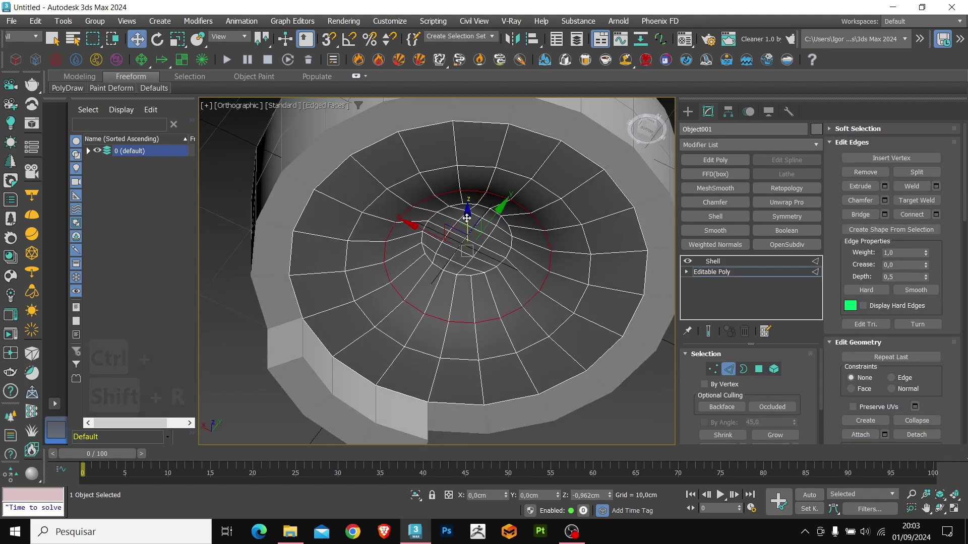
key(r)
alt+middle_drag(468, 223, 525, 312)
key(w)
Delete the faces capping the disc's raised centre and reduce the outer amount of its Shell modifier.
scroll(473, 283, down, 3)
key(4)
key(Delete)
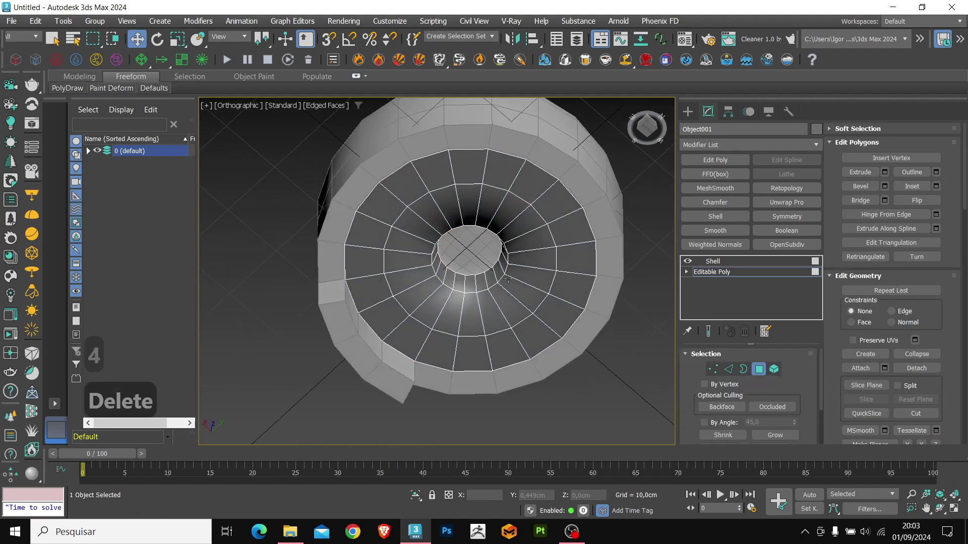
alt+middle_drag(492, 257, 524, 315)
click(712, 261)
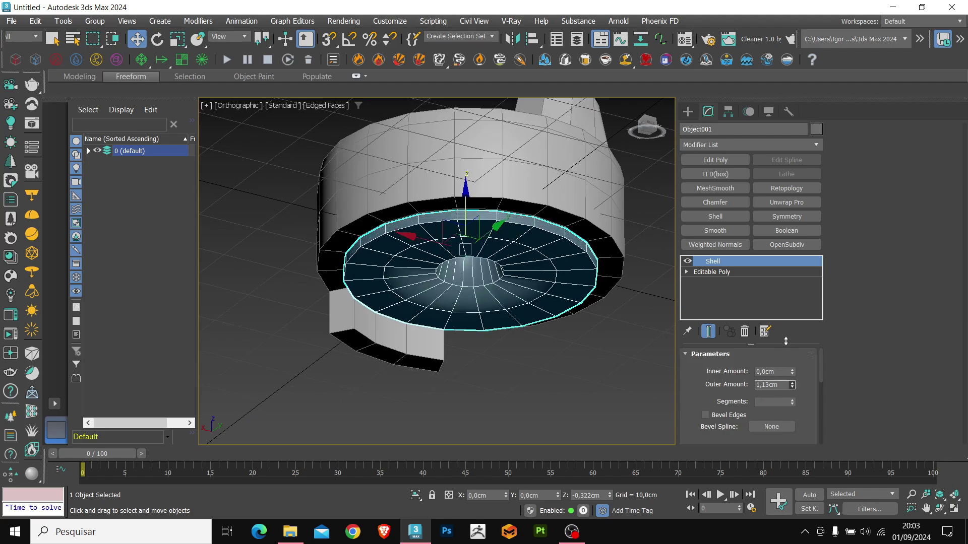
Add an Edit Poly modifier above the Shell and connect a supporting edge loop around the disc's outer rim.
click(715, 160)
key(2)
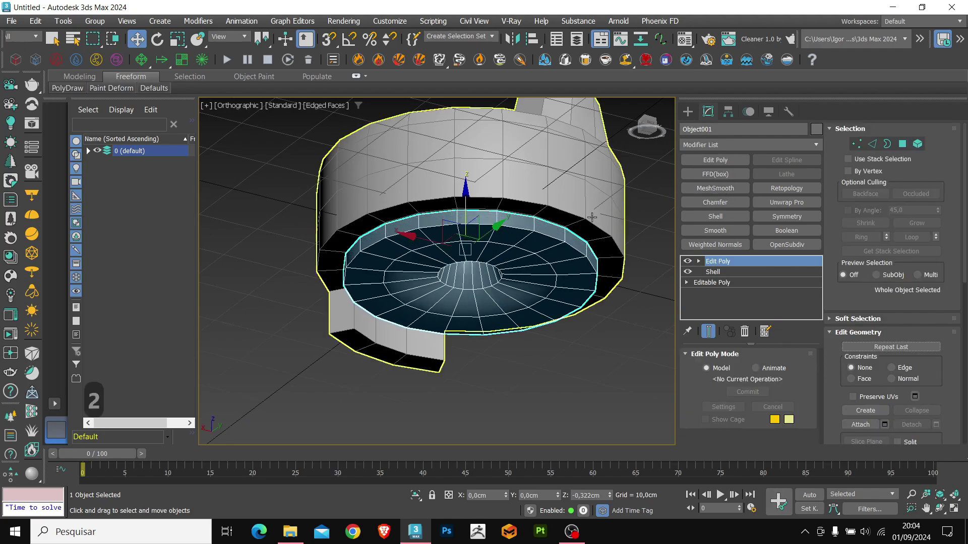
scroll(583, 233, up, 3)
click(563, 234)
key(ctrl+r)
key(ctrl+c)
key(Return)
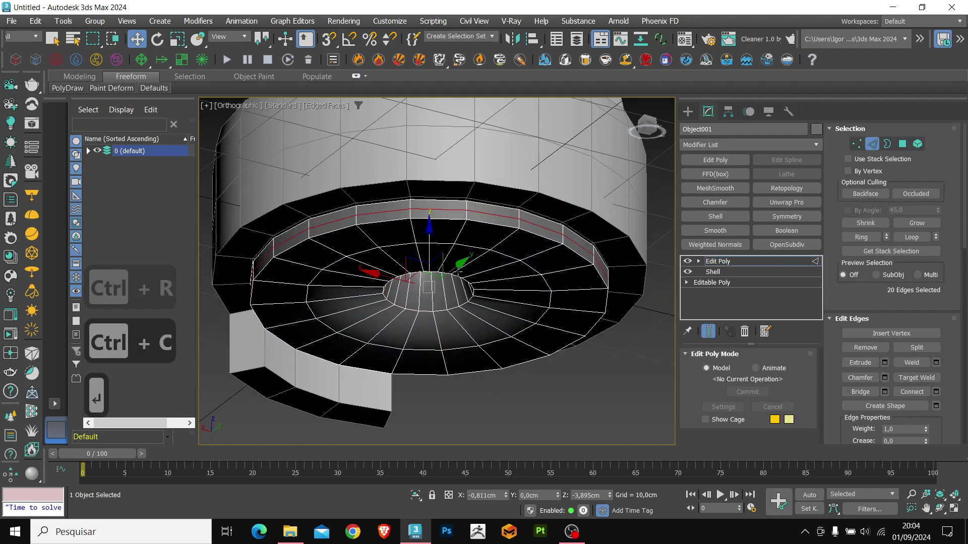
Connect a supporting edge loop around the inner wall of the disc's central opening.
alt+middle_drag(454, 272, 443, 233)
scroll(444, 233, up, 2)
click(438, 302)
key(ctrl+r)
key(ctrl+c)
key(Return)
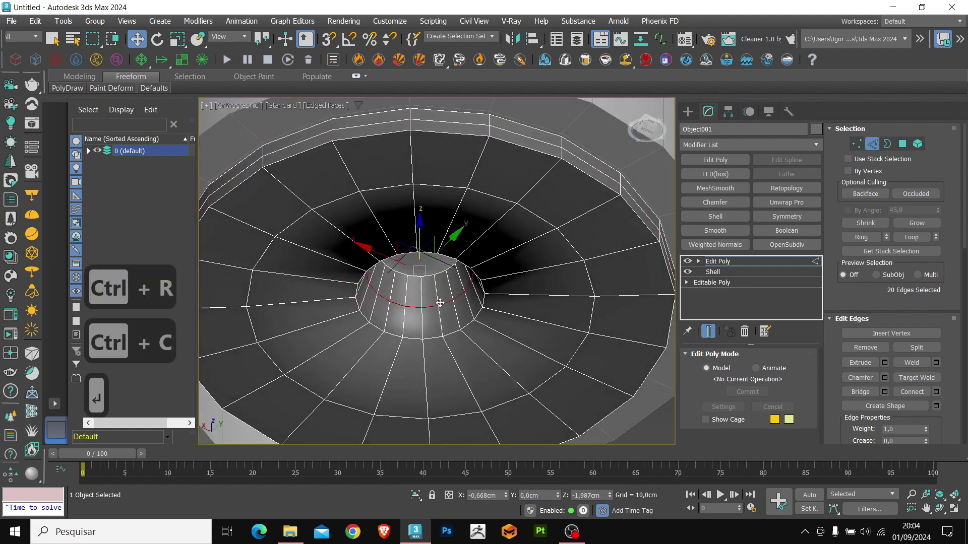
Leave edge editing and apply an OpenSubdiv modifier to the disc.
scroll(440, 303, down, 3)
alt+middle_drag(595, 252, 593, 298)
key(2)
click(786, 245)
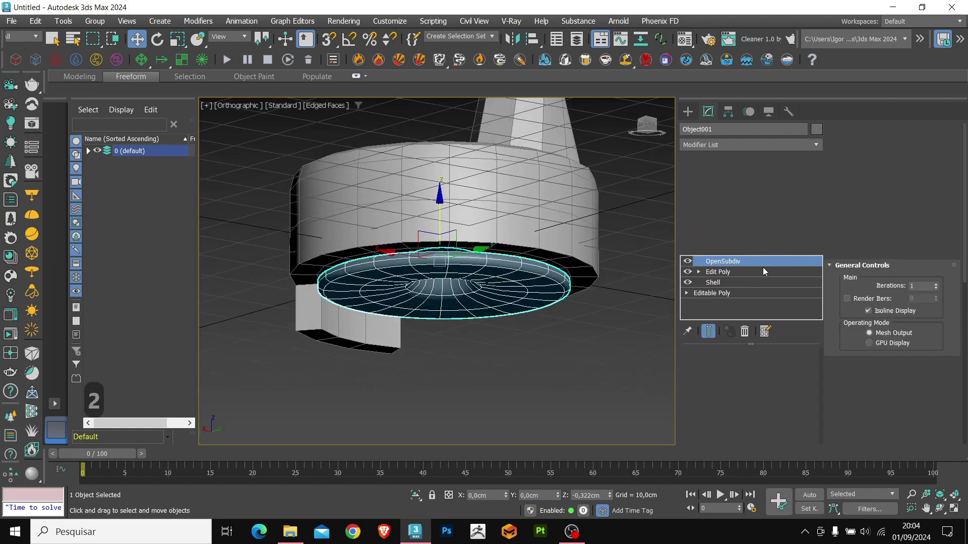
Adjust the outer amount of the disc's Shell modifier and set the OpenSubdiv iterations to 2.
click(728, 274)
click(729, 283)
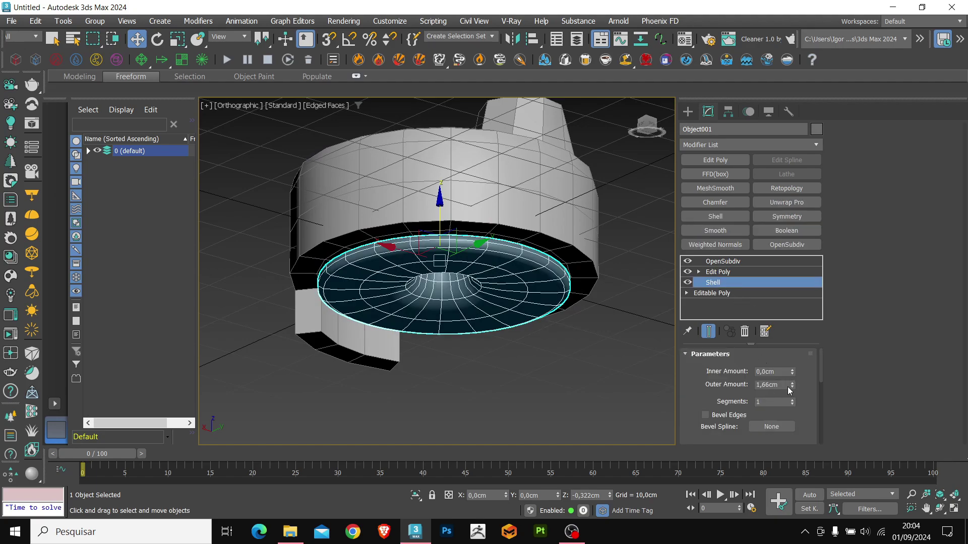
drag(791, 385, 792, 357)
mouse_move(453, 274)
alt+middle_down()
mouse_move(480, 231)
mouse_move(566, 319)
mouse_move(506, 288)
mouse_move(464, 284)
alt+middle_up()
key(F4)
click(722, 261)
scroll(413, 285, down, 2)
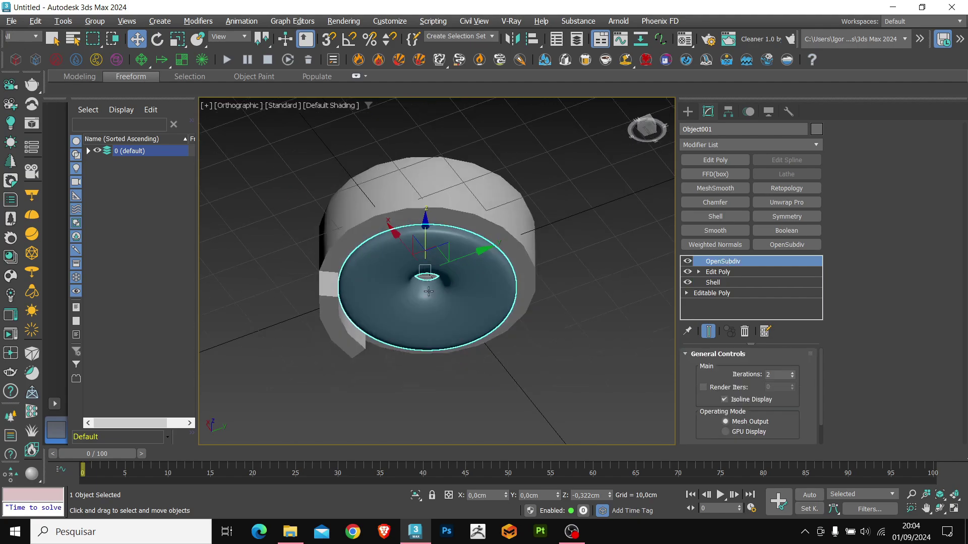
Lower the edge loop midway across the disc's underside slightly along Z, with OpenSubdiv hidden during the edit.
click(718, 272)
key(2)
key(F4)
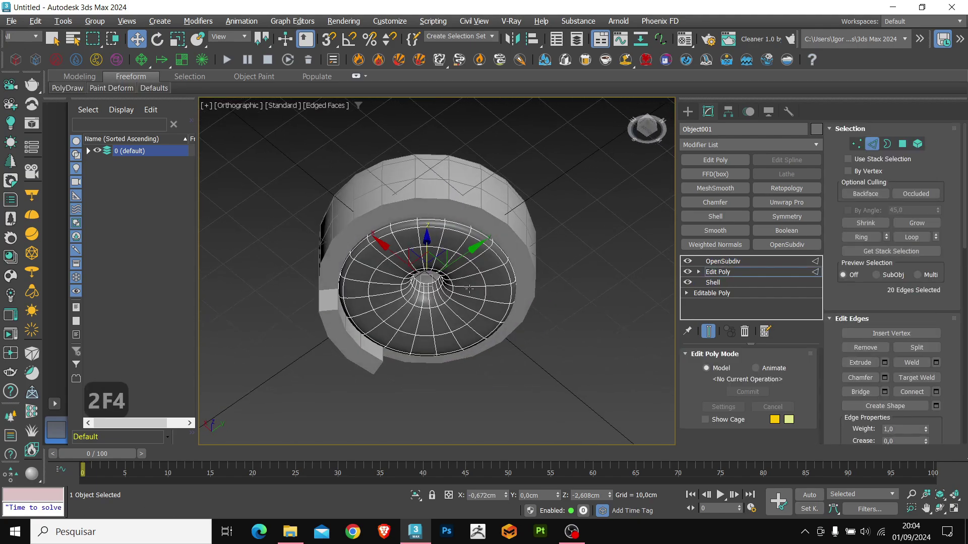
click(688, 262)
scroll(515, 288, up, 2)
alt+middle_drag(459, 260, 459, 278)
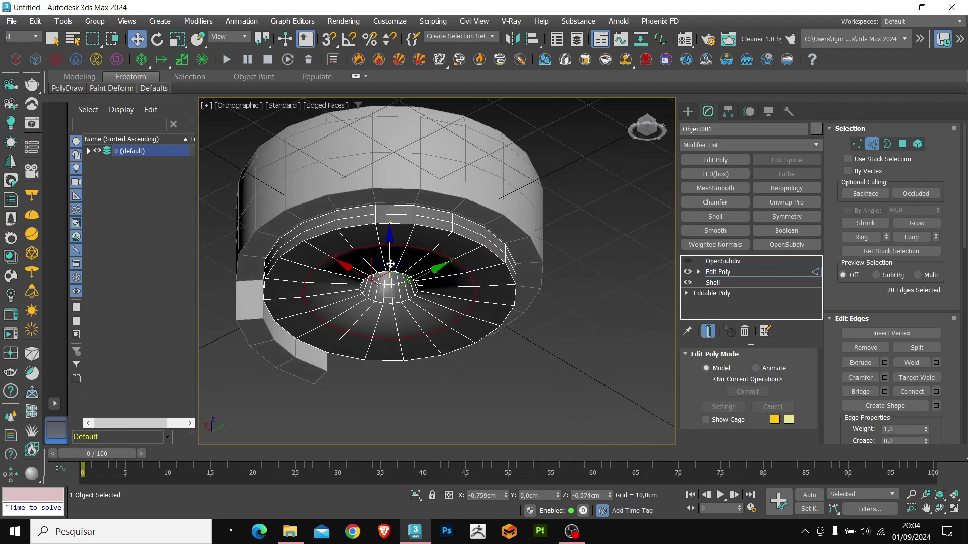
drag(389, 252, 389, 257)
key(2)
click(688, 261)
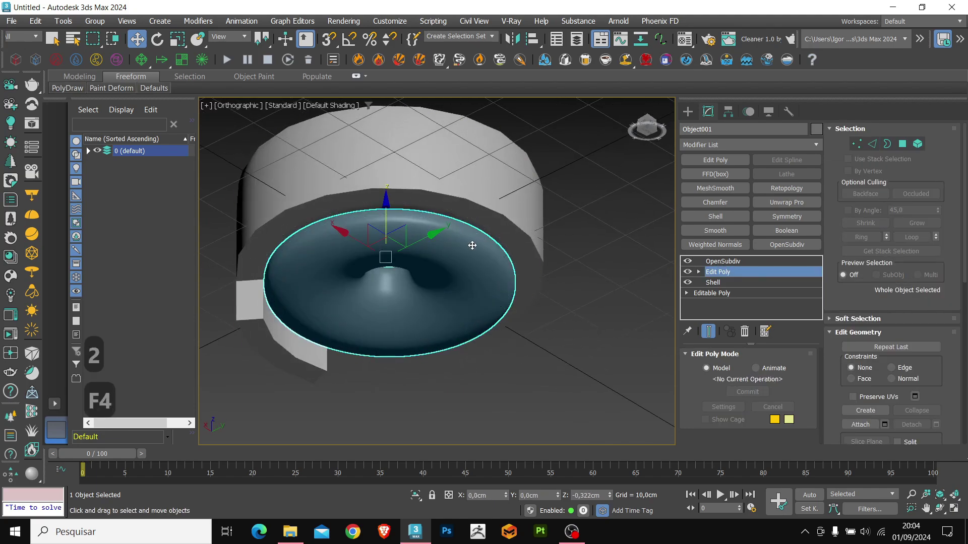
key(F4)
scroll(471, 247, down, 2)
alt+middle_drag(470, 246, 487, 219)
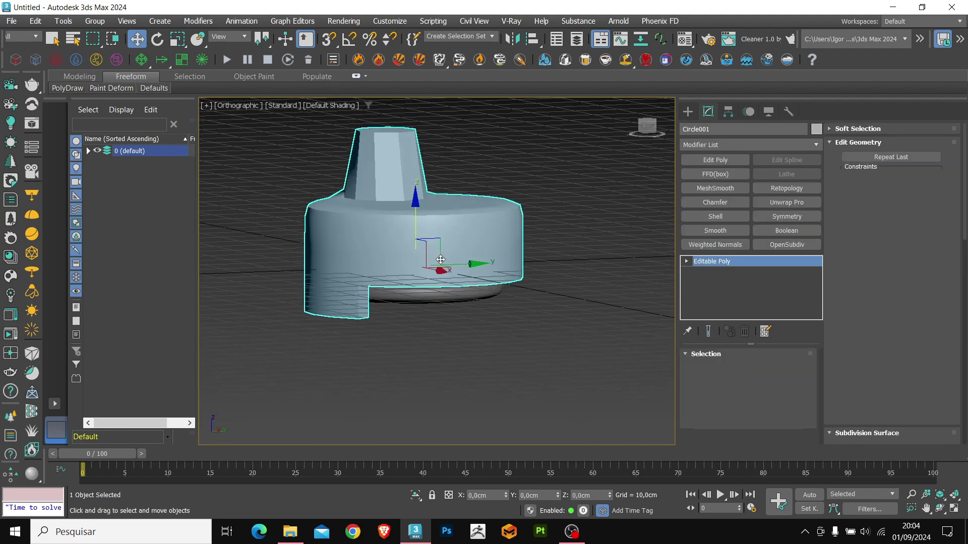
Select the top faces of the base's tapered cylinder and scale them in the front view to adjust the taper.
key(F4)
alt+middle_drag(453, 252, 409, 309)
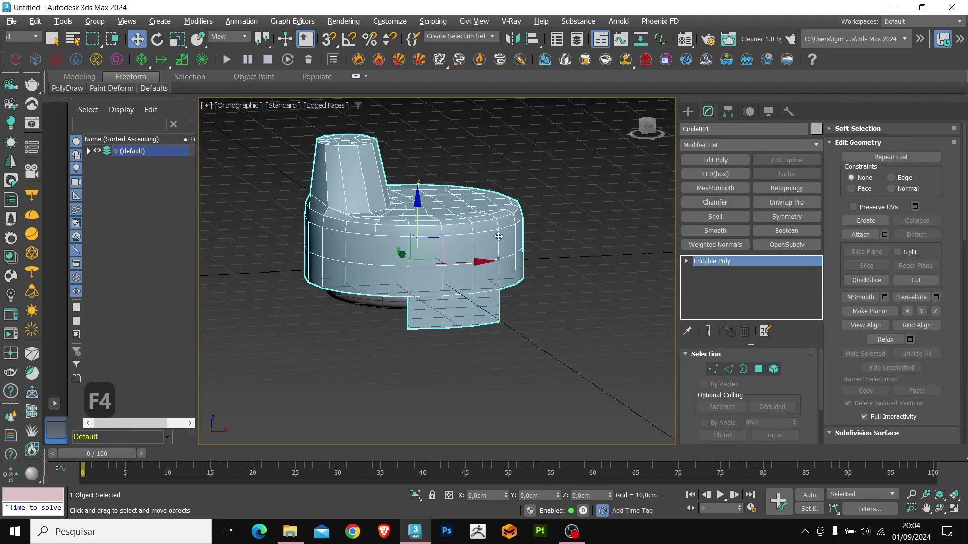
key(2)
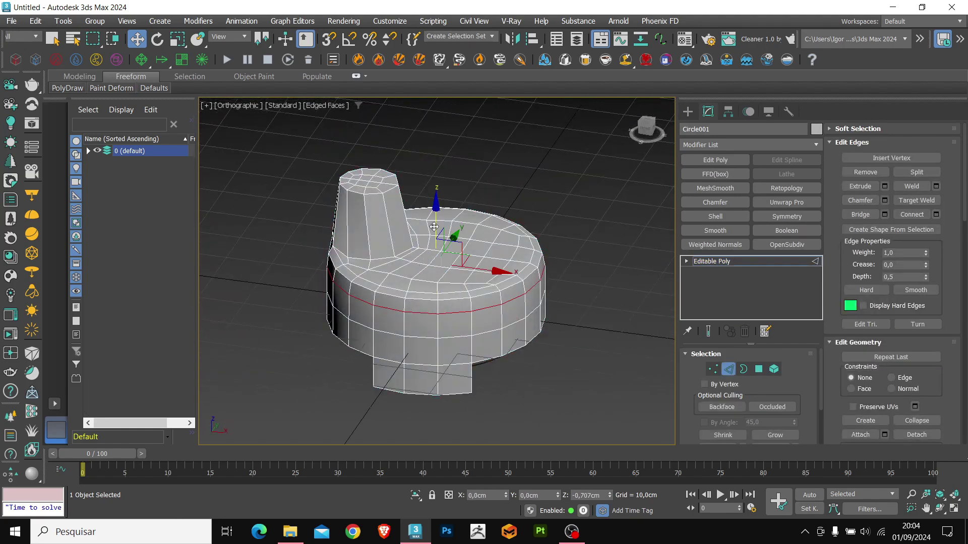
alt+middle_drag(434, 227, 388, 224)
key(2)
key(4)
scroll(378, 222, up, 3)
click(391, 193)
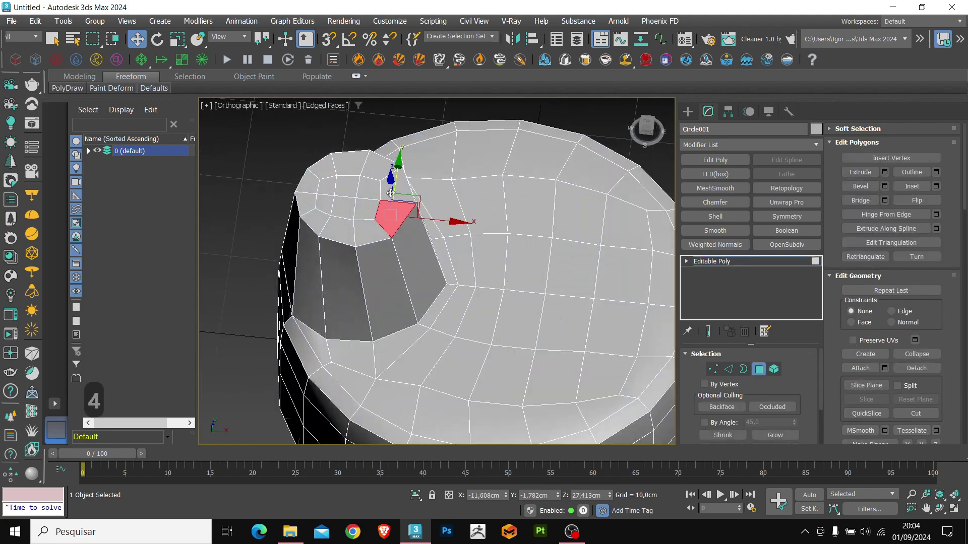
double_click(391, 195)
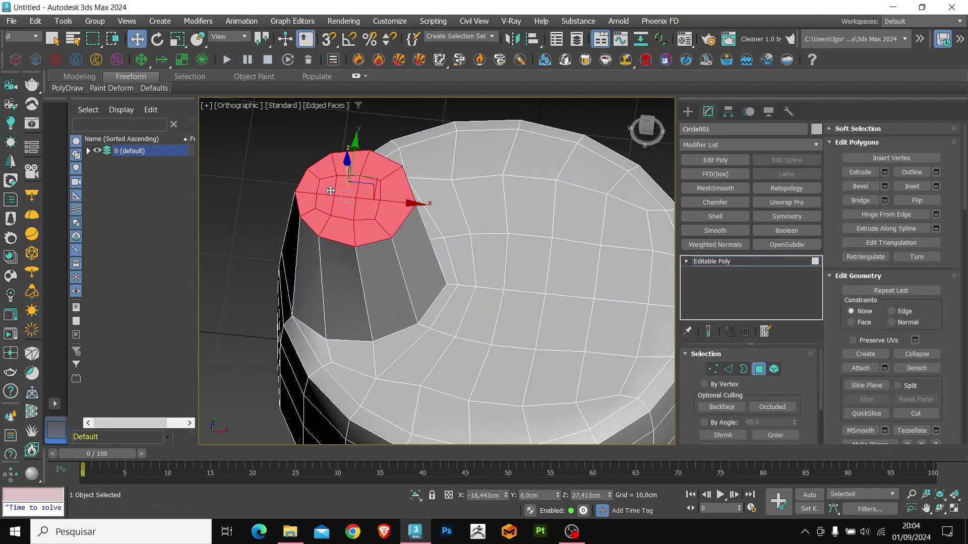
key(ctrl+shift+r)
alt+middle_drag(375, 236, 395, 198)
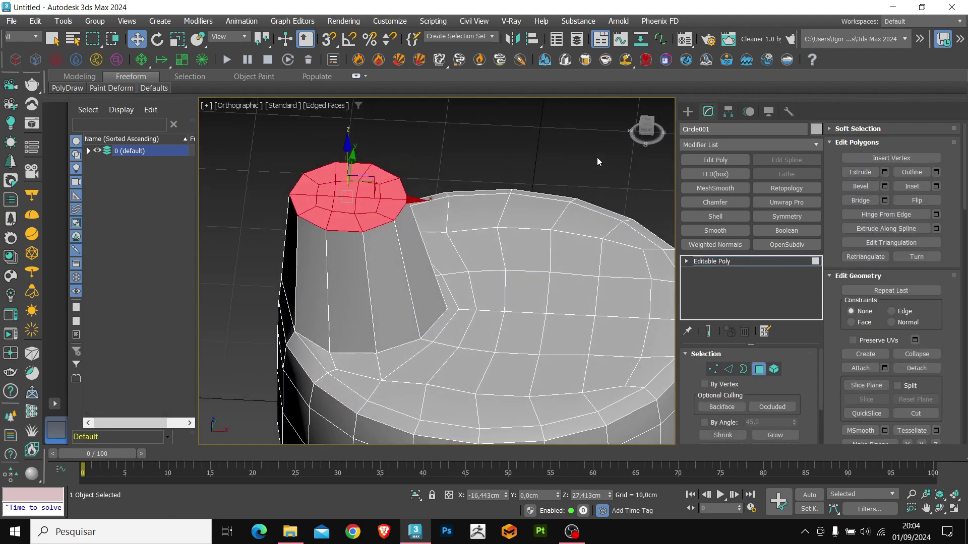
click(646, 130)
key(r)
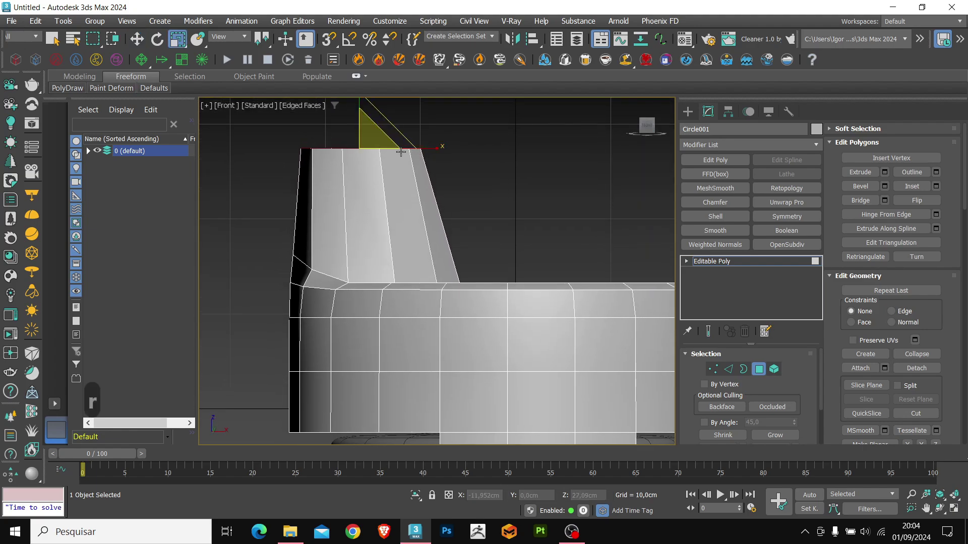
drag(395, 149, 430, 148)
key(w)
Grow the selection to the whole tapered cylinder and detach its faces as a cloned object.
alt+middle_drag(431, 147, 452, 221)
click(775, 435)
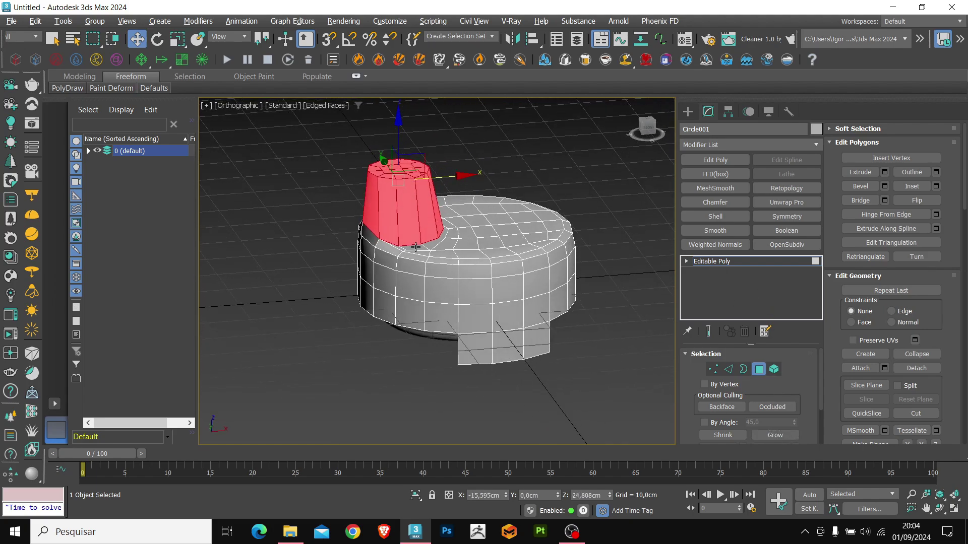
click(911, 372)
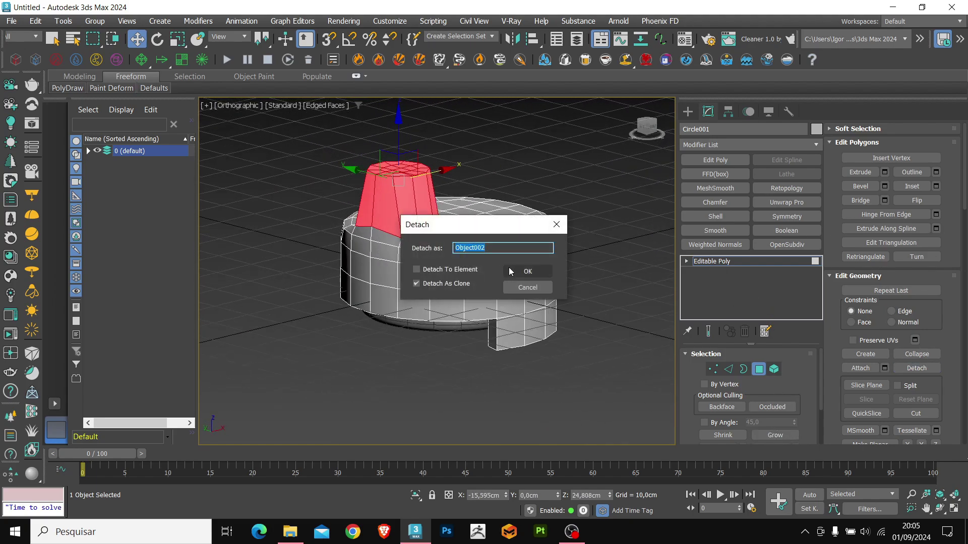
click(525, 270)
Select the detached cylinder copy and assign it a dark object colour.
click(766, 263)
click(379, 203)
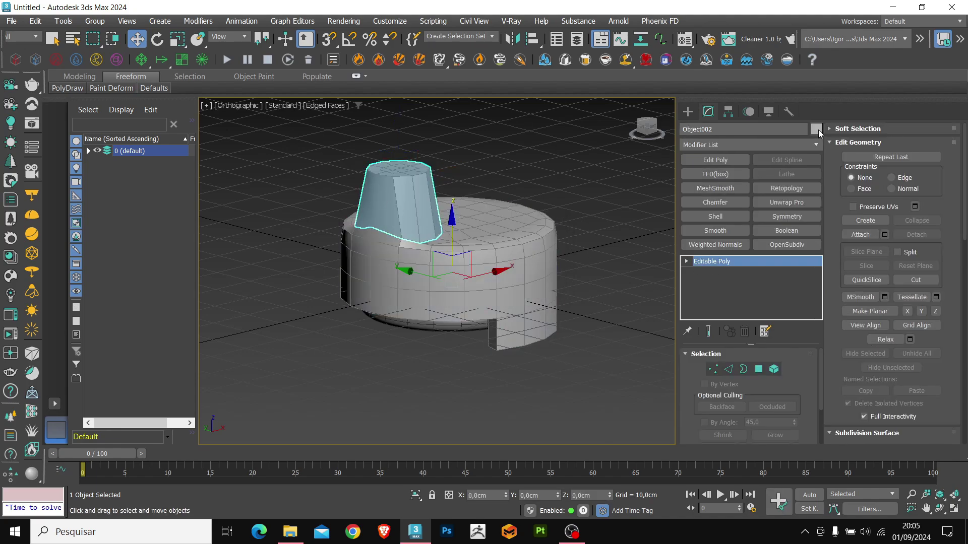
click(817, 129)
click(552, 333)
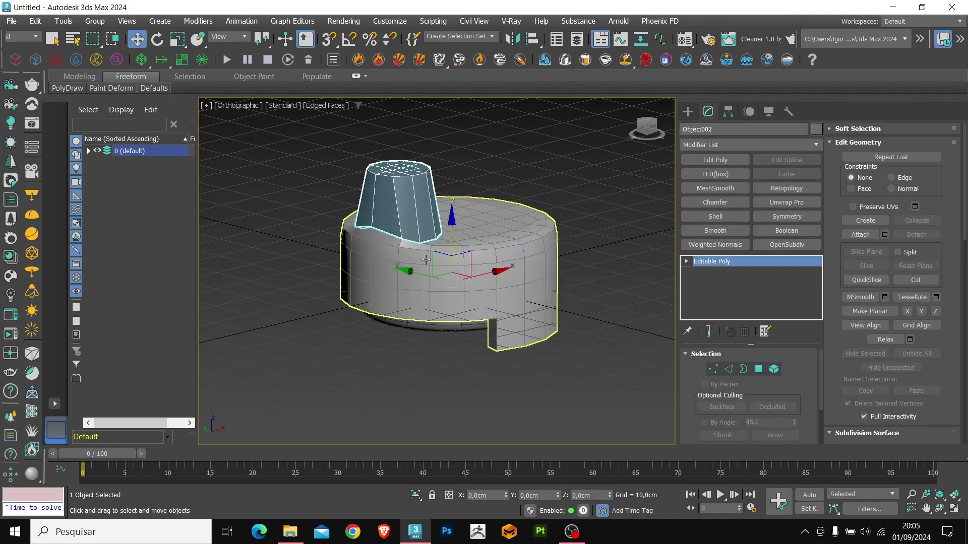
Select the copy's open bottom border and make it planar along Z.
key(3)
key(F3)
click(413, 242)
alt+middle_drag(412, 242, 389, 248)
scroll(949, 378, down, 3)
drag(948, 378, 948, 332)
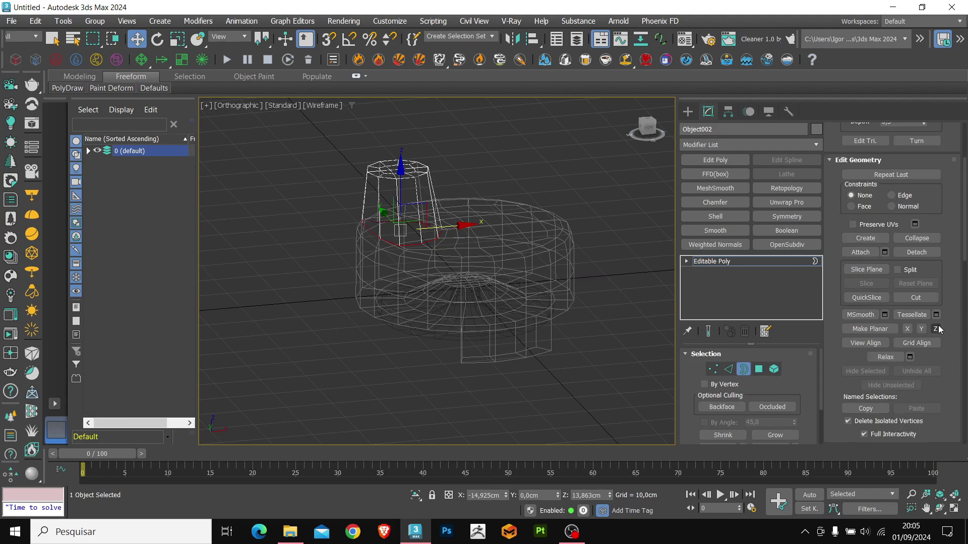
Scale the copy's bottom border uniformly to 110 percent.
scroll(399, 217, up, 6)
key(F3)
key(r)
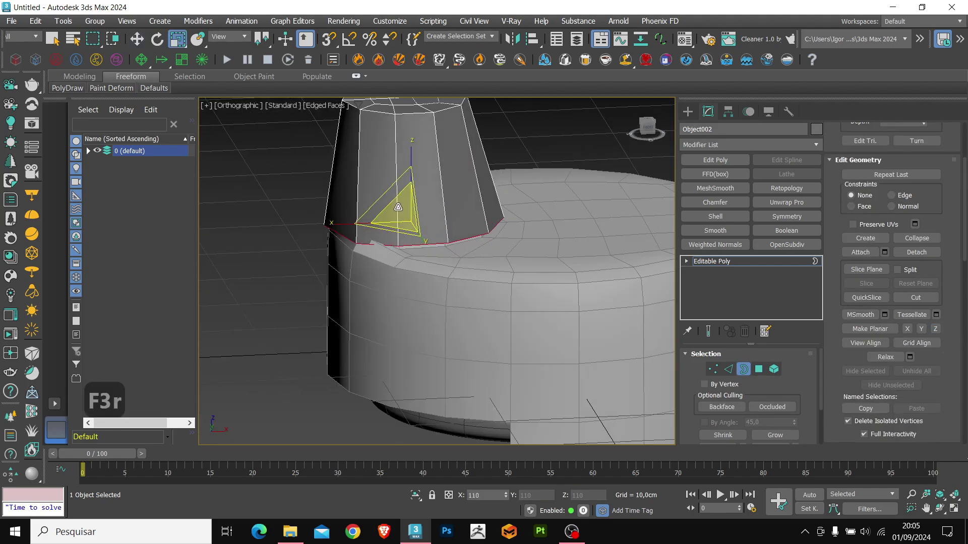
key(w)
Raise the copy's top vertices above the tapered cylinder and make the copy see-through.
alt+middle_drag(399, 213, 425, 215)
middle_drag(414, 182, 416, 207)
key(1)
key(F3)
drag(331, 145, 485, 199)
key(F3)
middle_drag(423, 142, 423, 195)
mouse_move(416, 193)
mouse_down()
mouse_move(423, 160)
mouse_move(422, 168)
mouse_up()
key(alt+x)
key(r)
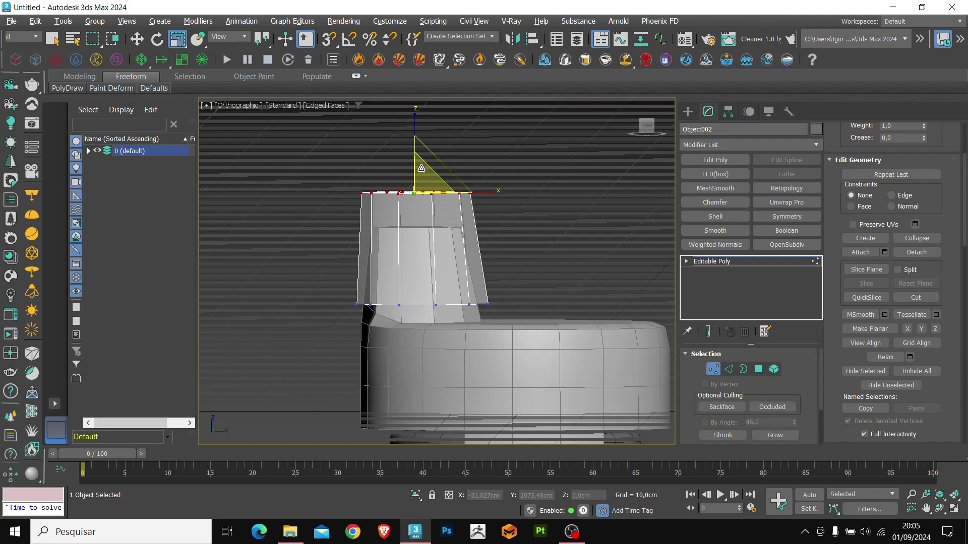
Scale the copy's bottom vertices to 111 percent and shift them about -0.52 cm along X.
drag(540, 252, 332, 325)
drag(425, 285, 424, 276)
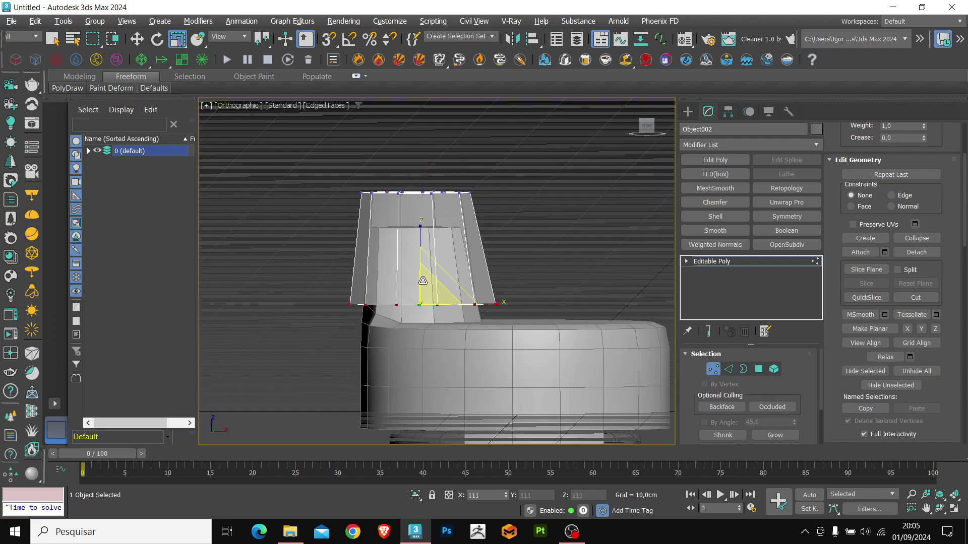
key(w)
drag(486, 306, 483, 305)
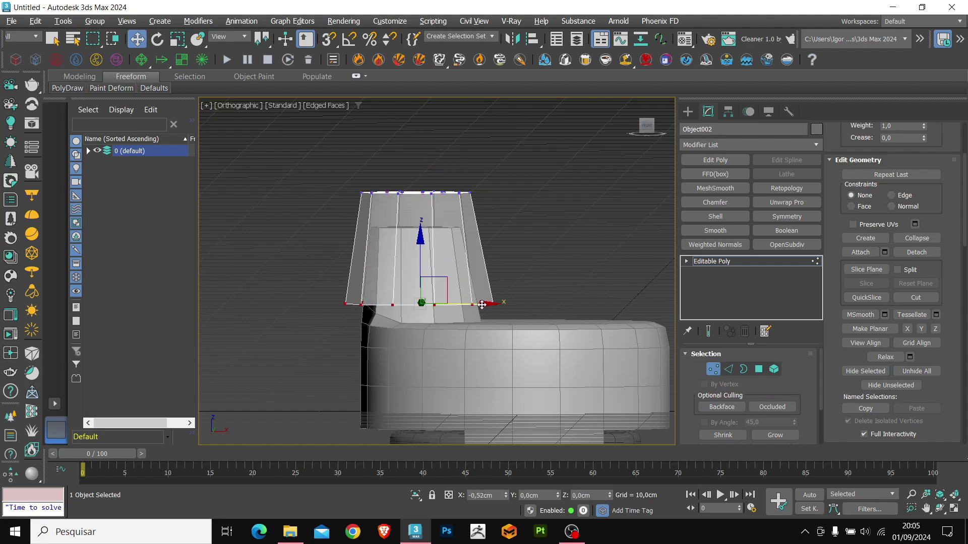
Insert a horizontal edge loop around the copy's upper wall and scale it outward to match the bottom width.
alt+middle_drag(482, 305, 452, 263)
key(3)
key(ctrl+shift+r)
key(alt+1)
click(445, 246)
key(r)
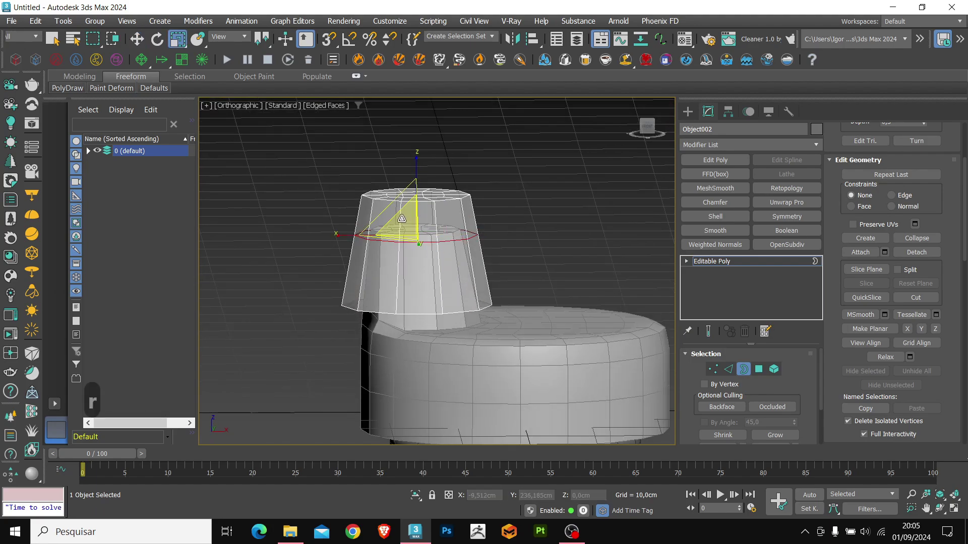
drag(400, 217, 397, 207)
Scale the copy's top vertices inward and move them slightly up along Z to form a sloped cap.
key(1)
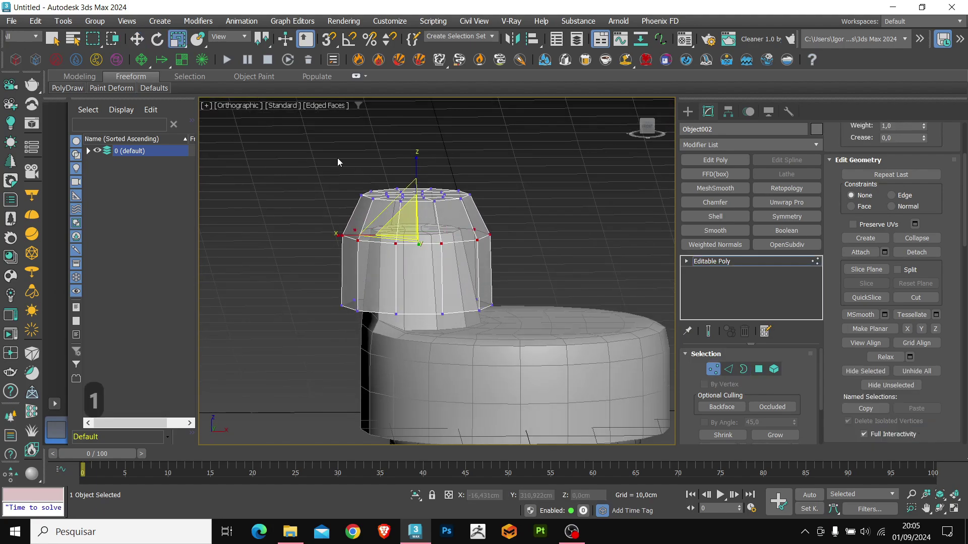
drag(337, 158, 486, 211)
drag(397, 184, 400, 208)
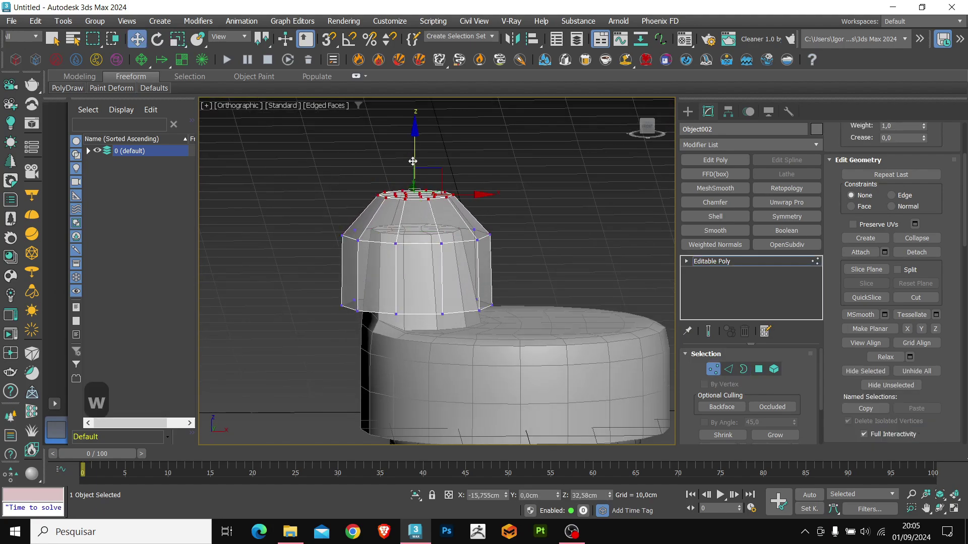
alt+middle_drag(414, 147, 421, 191)
drag(404, 170, 403, 167)
alt+middle_drag(404, 167, 434, 270)
Delete the inner faces of the cap's top to open a central hole.
key(4)
scroll(432, 219, up, 4)
click(448, 216)
ctrl+click(436, 231)
shift+click(436, 232)
key(w)
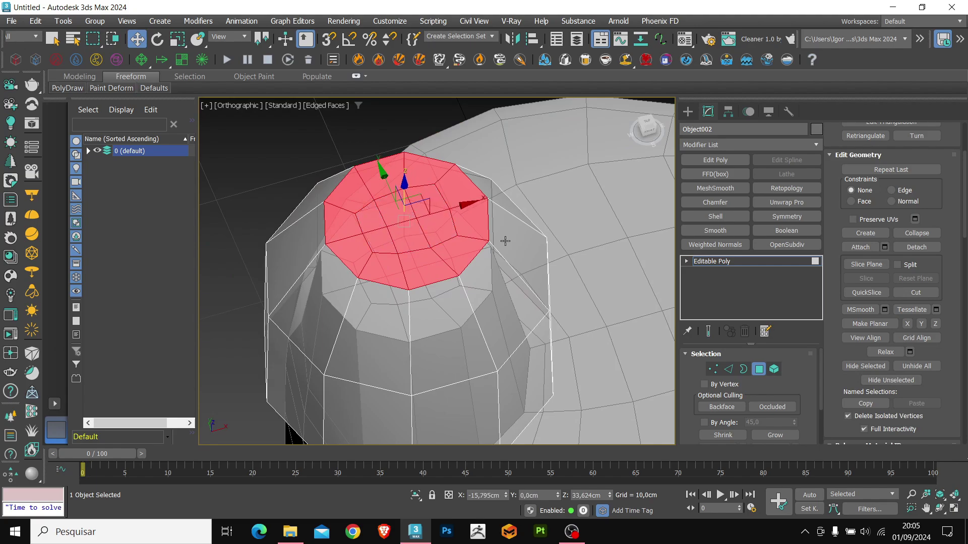
key(w)
alt+middle_drag(402, 296, 403, 221)
key(F3)
scroll(420, 201, down, 3)
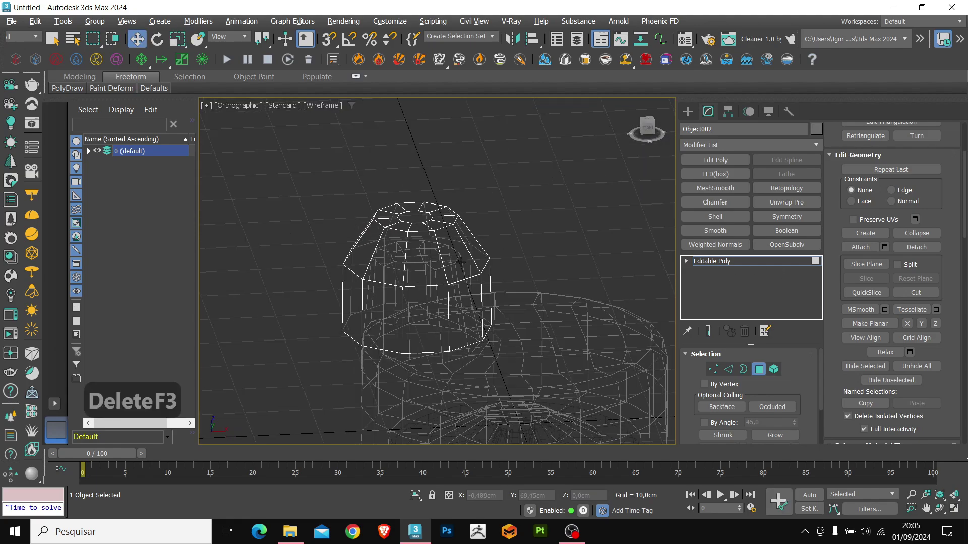
Apply a Shell modifier to the cap with an inner amount of 0.59 cm and an outer amount of 0.65 cm.
click(716, 262)
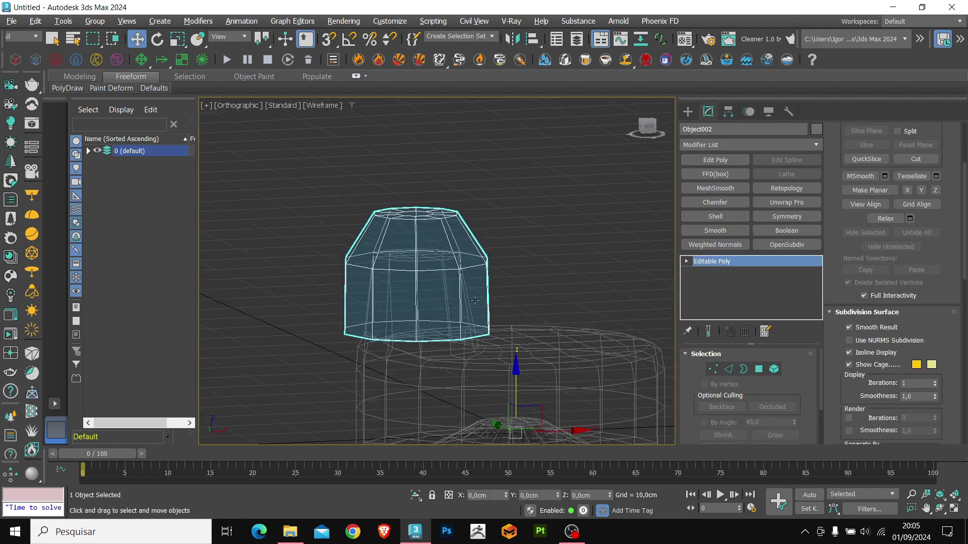
click(730, 216)
key(F3)
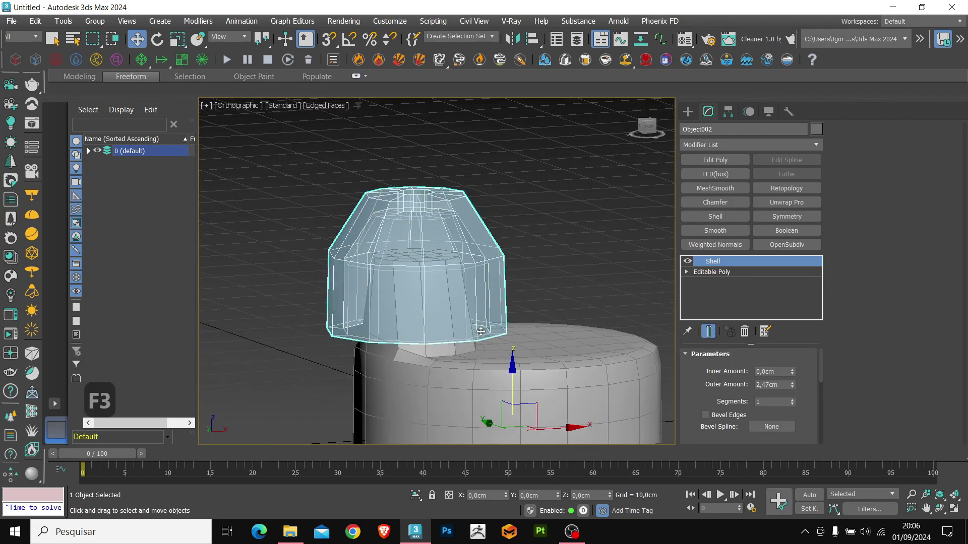
key(alt+x)
right_click(793, 387)
drag(792, 373, 786, 355)
key(F3)
key(F3)
key(alt+x)
mouse_move(469, 324)
alt+middle_down()
mouse_move(504, 338)
mouse_move(506, 318)
mouse_move(487, 306)
alt+middle_up()
key(alt+x)
scroll(488, 306, up, 6)
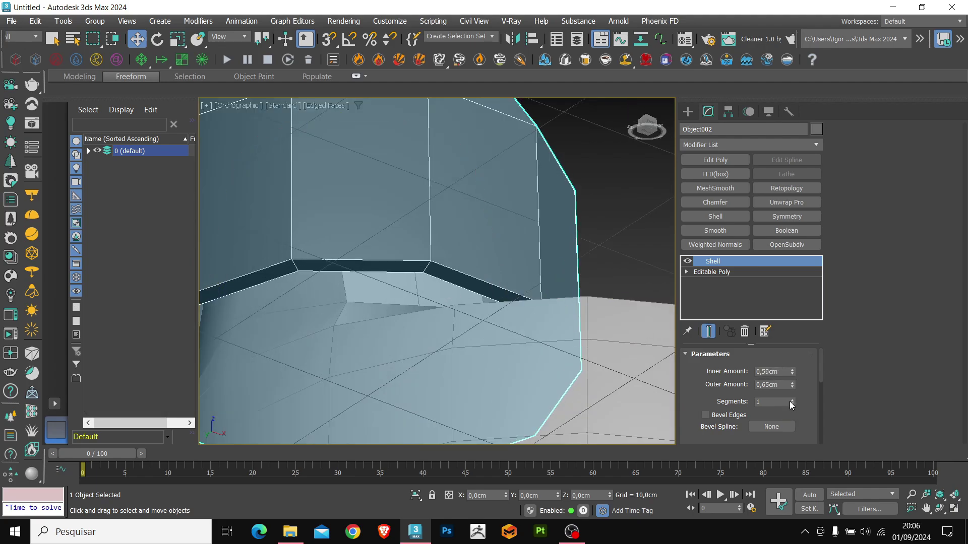
Set the cap's Shell segments to 2 and insert a horizontal edge loop around its straight wall, just below the slope.
click(791, 400)
scroll(484, 272, down, 5)
alt+middle_drag(479, 252, 466, 297)
click(732, 272)
scroll(496, 214, up, 2)
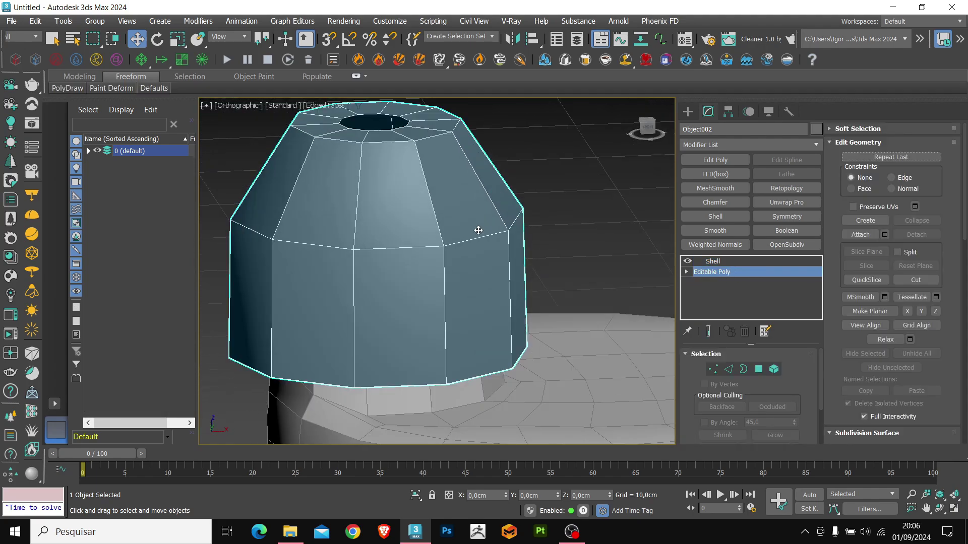
key(alt+1)
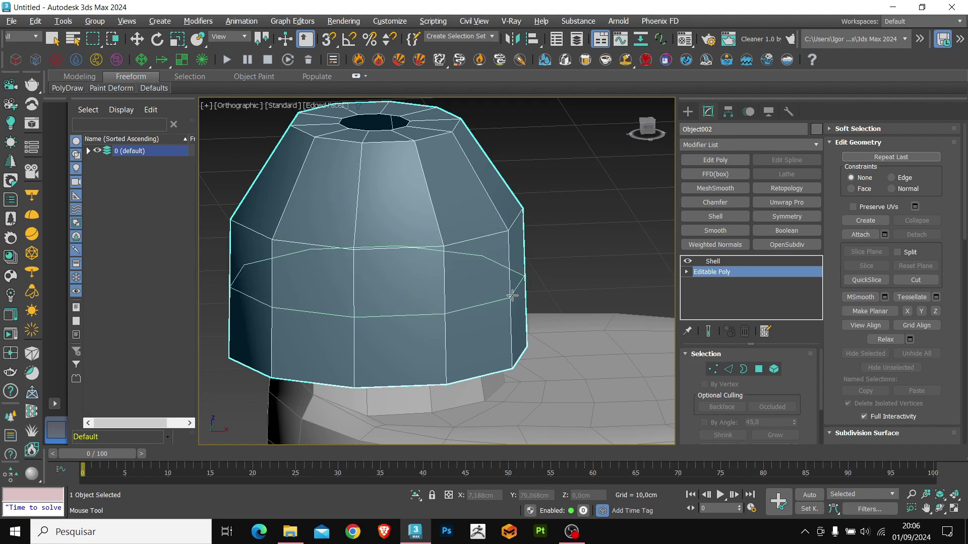
click(510, 271)
right_click(507, 270)
alt+middle_drag(464, 268, 481, 273)
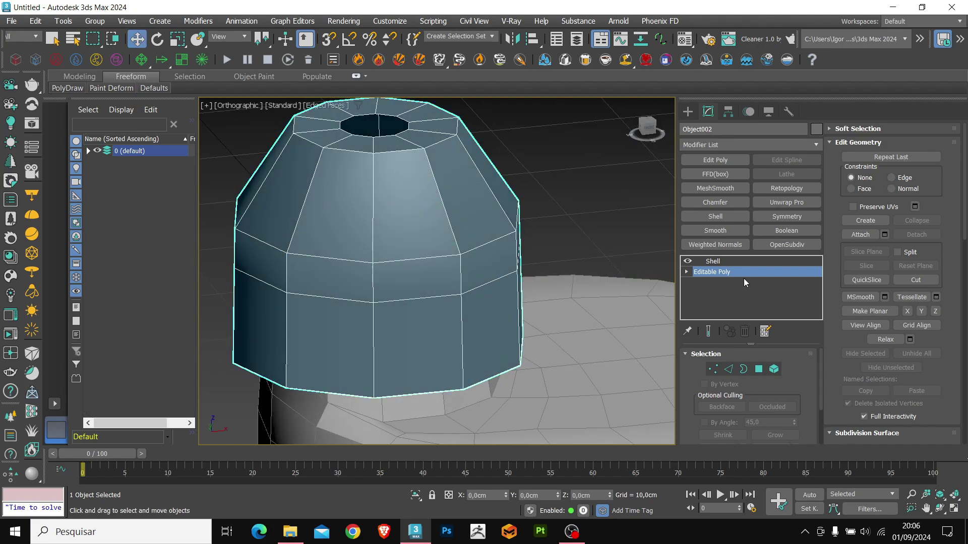
Apply an OpenSubdiv modifier above the cap's Shell and set its iterations to 2.
click(731, 262)
click(787, 246)
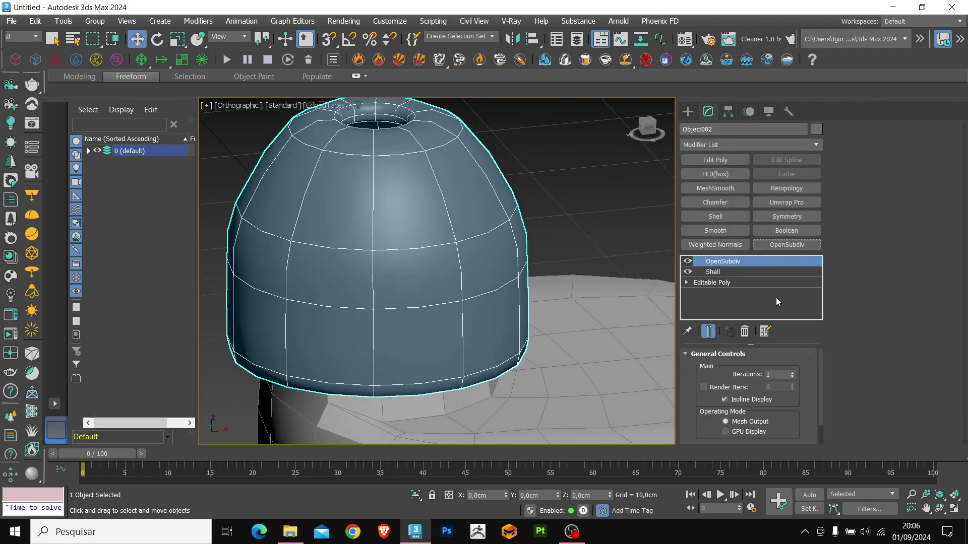
click(792, 372)
key(F4)
scroll(475, 169, down, 3)
mouse_move(473, 259)
alt+middle_down()
mouse_move(470, 233)
mouse_move(486, 248)
alt+middle_up()
scroll(485, 249, down, 3)
Isolate the round base with the tapered cylinder and foot, and apply an OpenSubdiv modifier to it.
click(499, 302)
key(F4)
scroll(500, 309, up, 5)
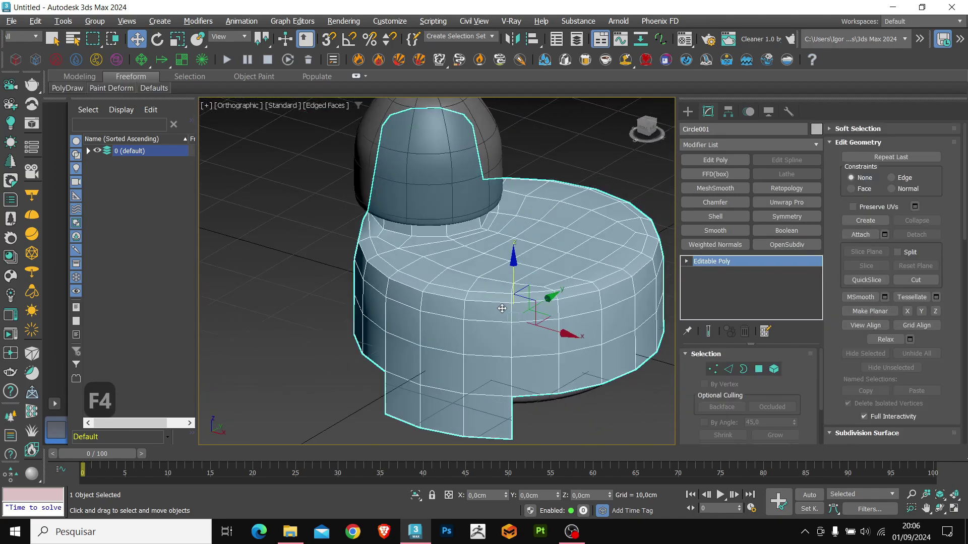
mouse_move(500, 309)
alt+middle_down()
mouse_move(476, 347)
mouse_move(504, 305)
alt+middle_up()
alt+middle_drag(504, 305, 537, 287)
key(alt+q)
key(alt+1)
key(w)
click(787, 245)
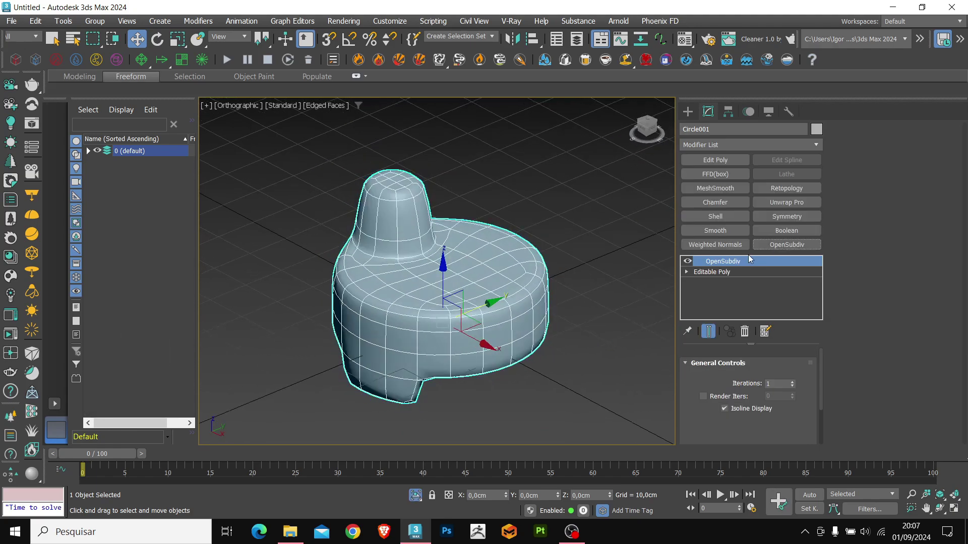
key(F4)
Add an Edit Poly modifier to the base and regularize three four-face patches on its top into octagons.
click(715, 160)
key(4)
alt+middle_drag(470, 311, 405, 319)
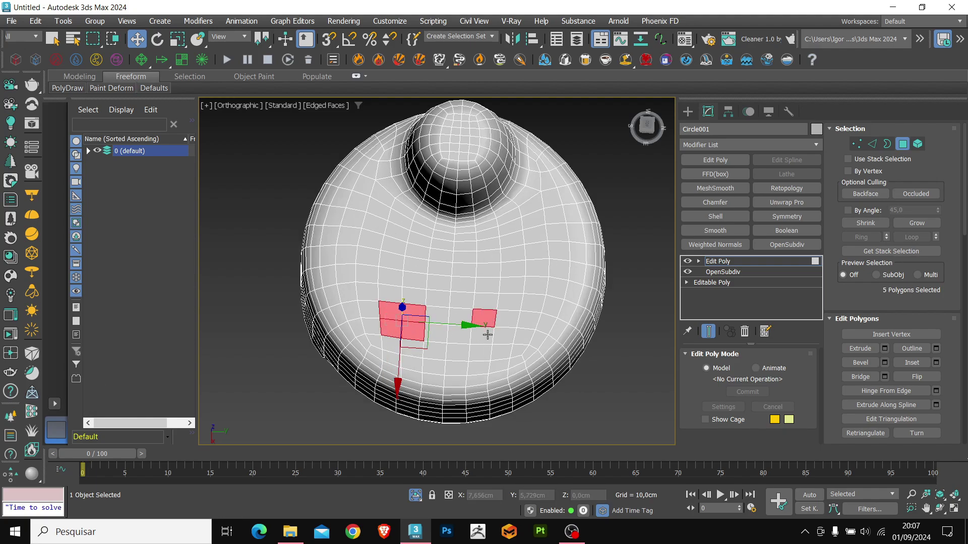
middle_drag(453, 292, 463, 356)
key(ctrl+shift+r)
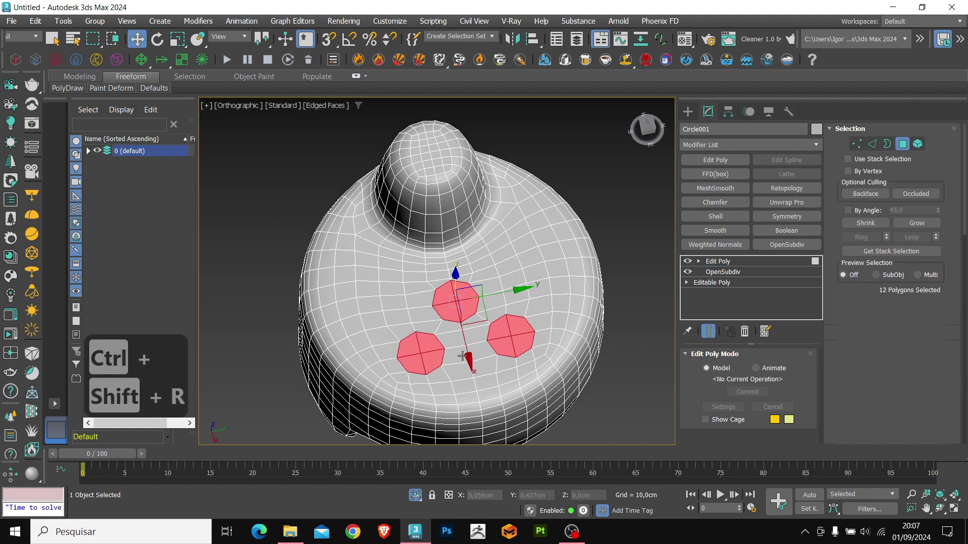
Inset the three octagonal face patches and push them down along Z into recessed holes, scaling their floors slightly inward.
scroll(459, 343, up, 3)
key(r)
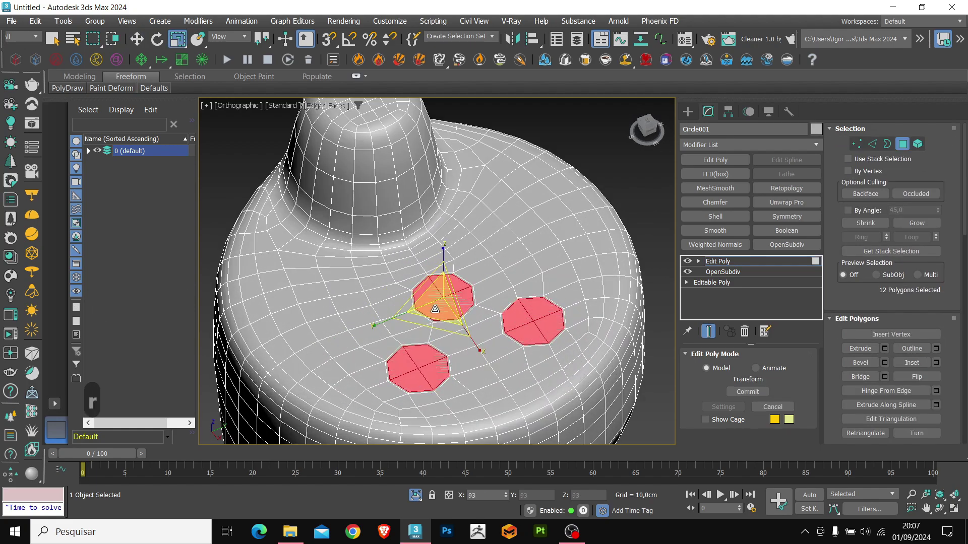
key(w)
alt+middle_drag(438, 316, 435, 292)
scroll(434, 282, up, 3)
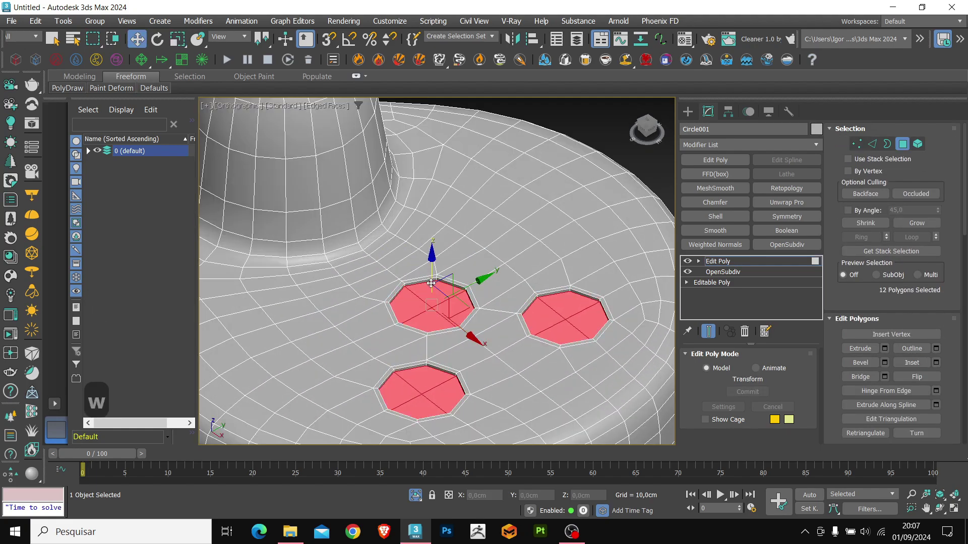
drag(431, 284, 431, 291)
drag(436, 334, 430, 335)
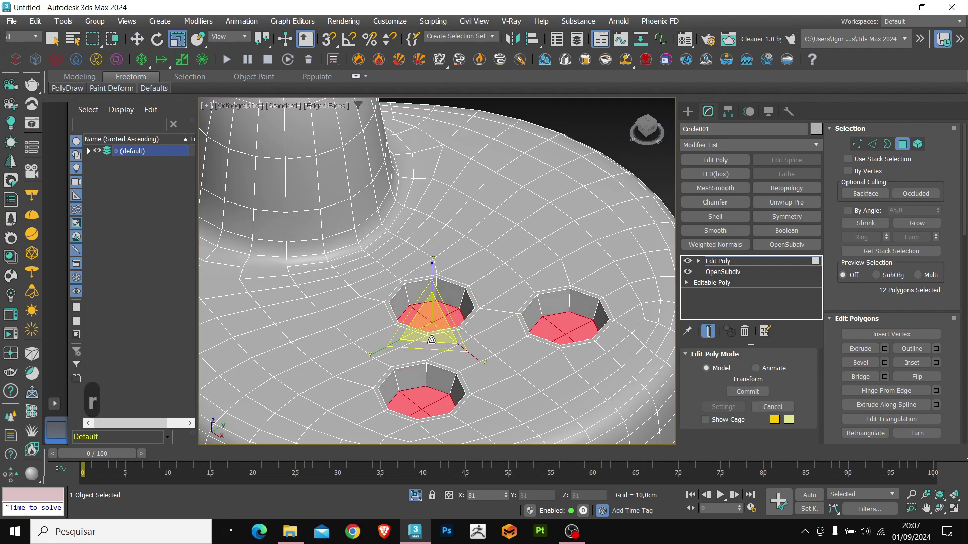
drag(432, 294, 432, 287)
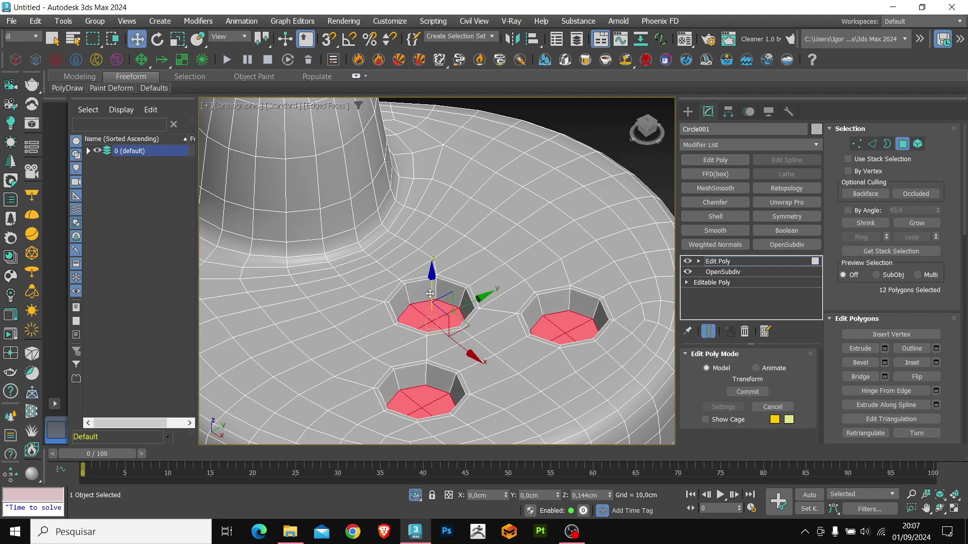
Detach the floor faces of the three recesses as a separate cloned object.
scroll(478, 279, down, 2)
alt+middle_drag(478, 278, 493, 325)
scroll(928, 300, down, 6)
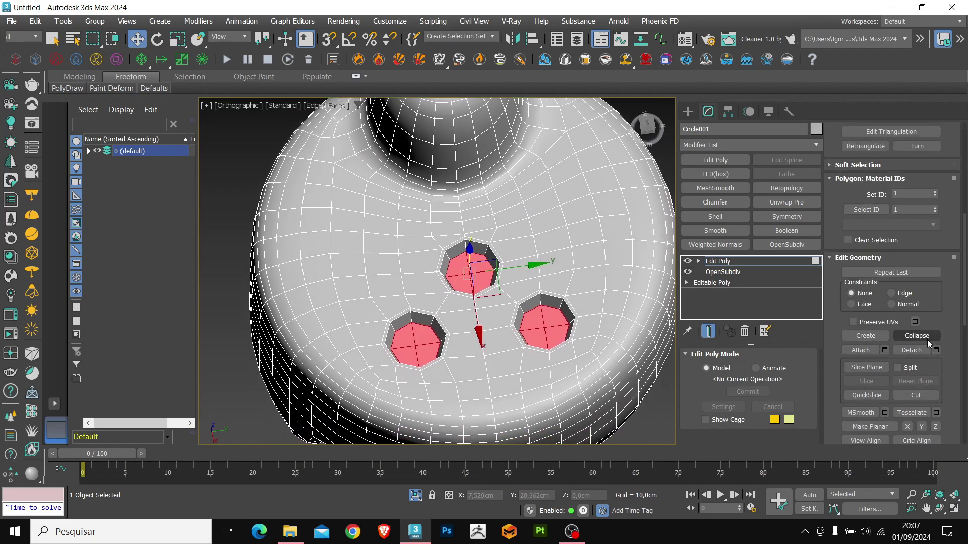
click(936, 350)
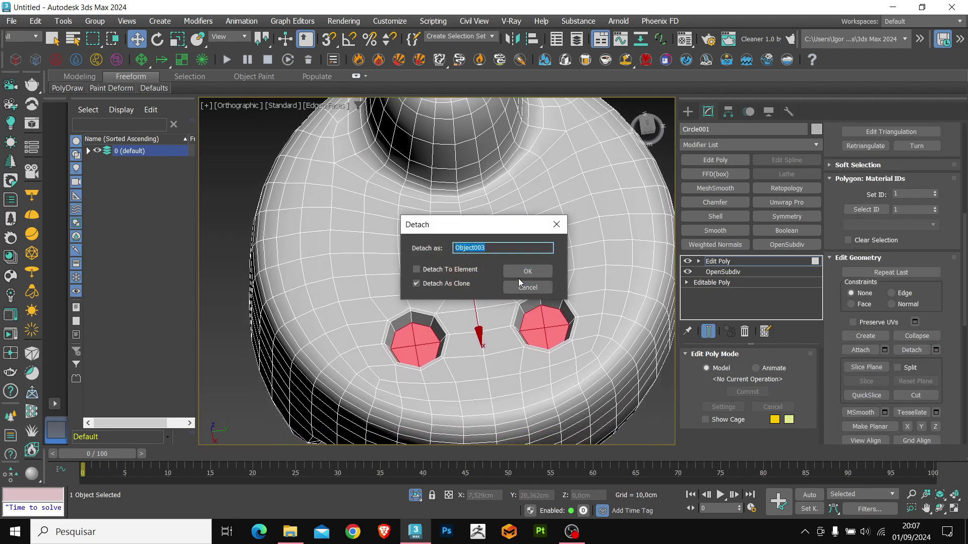
click(521, 275)
Apply a second OpenSubdiv modifier to the base above the Edit Poly to smooth the recesses.
click(720, 263)
click(787, 245)
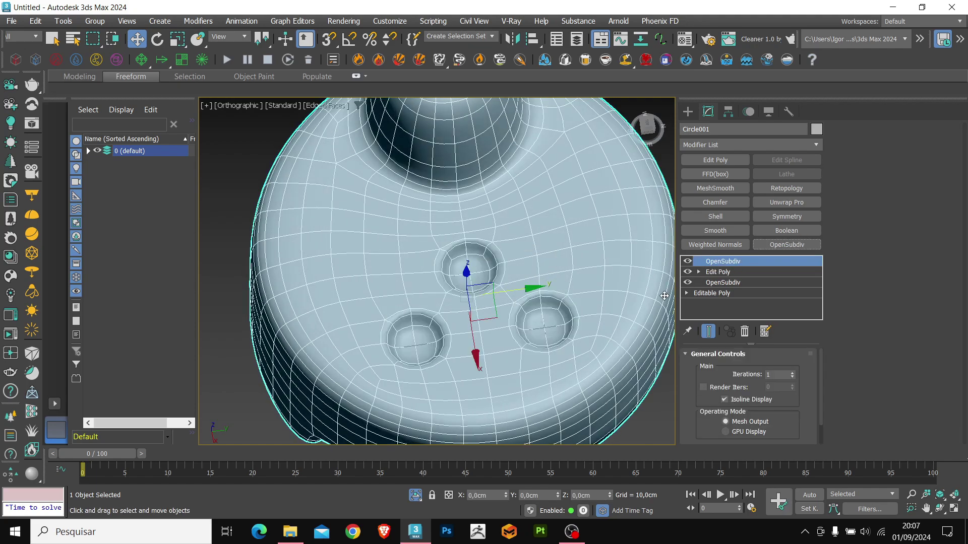
key(F5)
scroll(554, 315, up, 3)
key(F4)
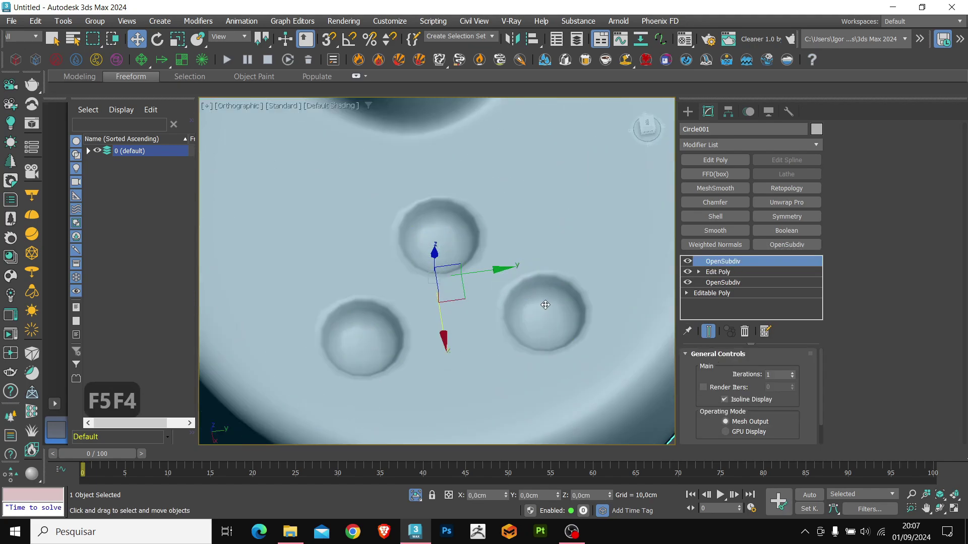
Select the detached recess discs and change their object color to dark grey.
key(F3)
click(544, 316)
key(F3)
scroll(545, 316, down, 2)
mouse_move(544, 316)
alt+middle_down()
mouse_move(539, 298)
mouse_move(505, 295)
alt+middle_up()
scroll(505, 295, up, 3)
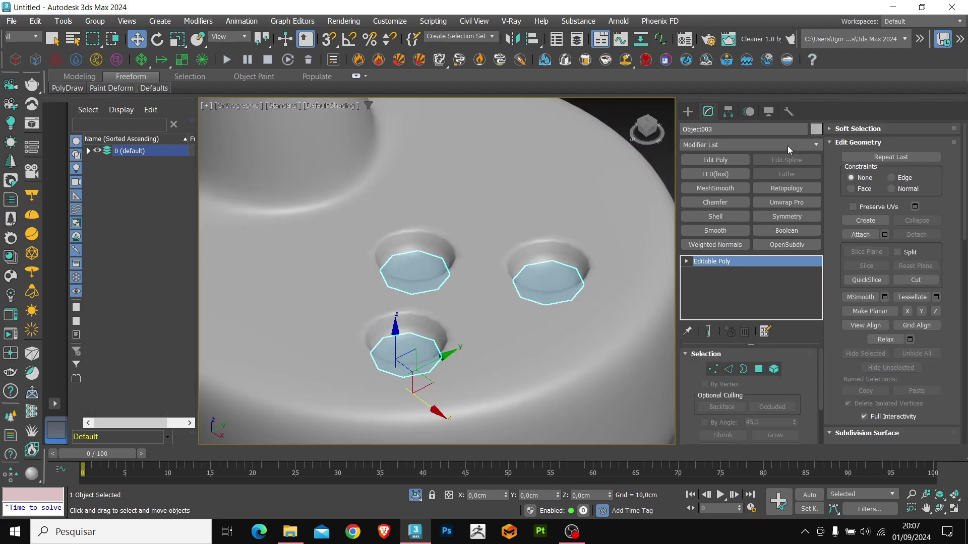
click(817, 129)
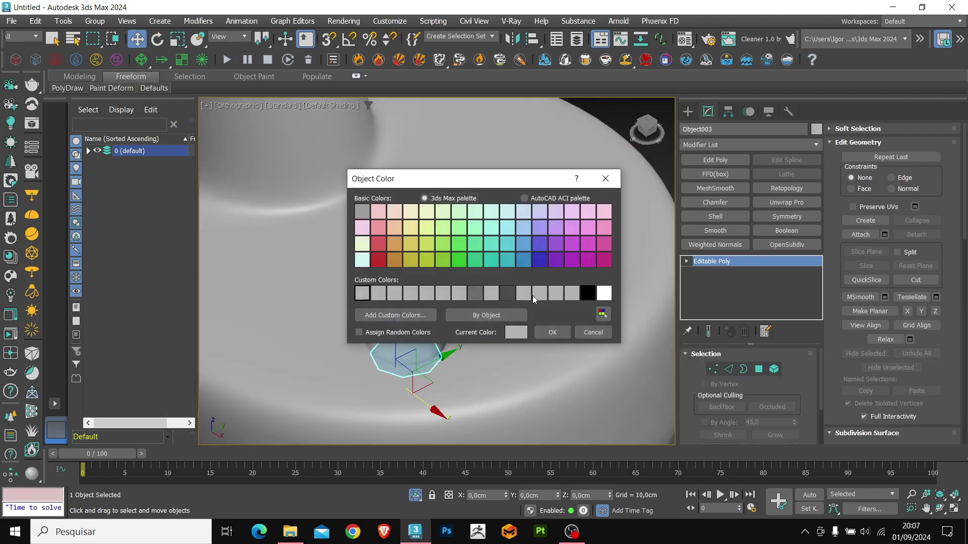
click(553, 333)
Give the recess discs a Shell with 0 cm inner and 0.69 cm outer amount, and smooth them with OpenSubdiv.
click(715, 217)
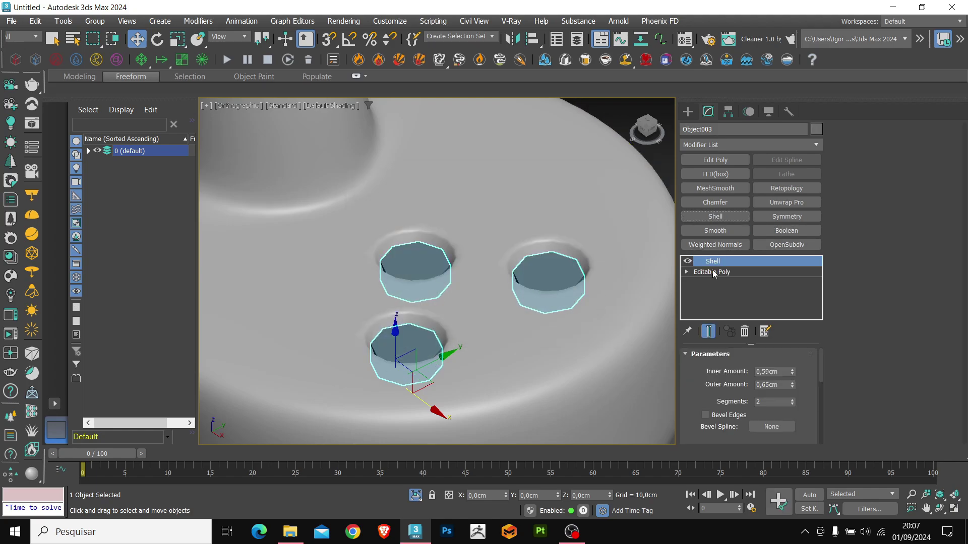
right_click(792, 387)
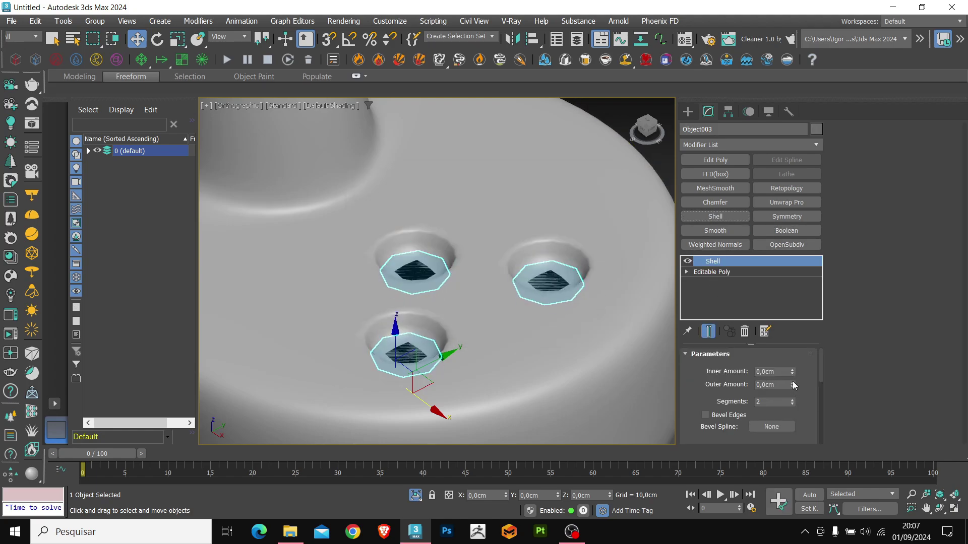
drag(792, 385, 792, 371)
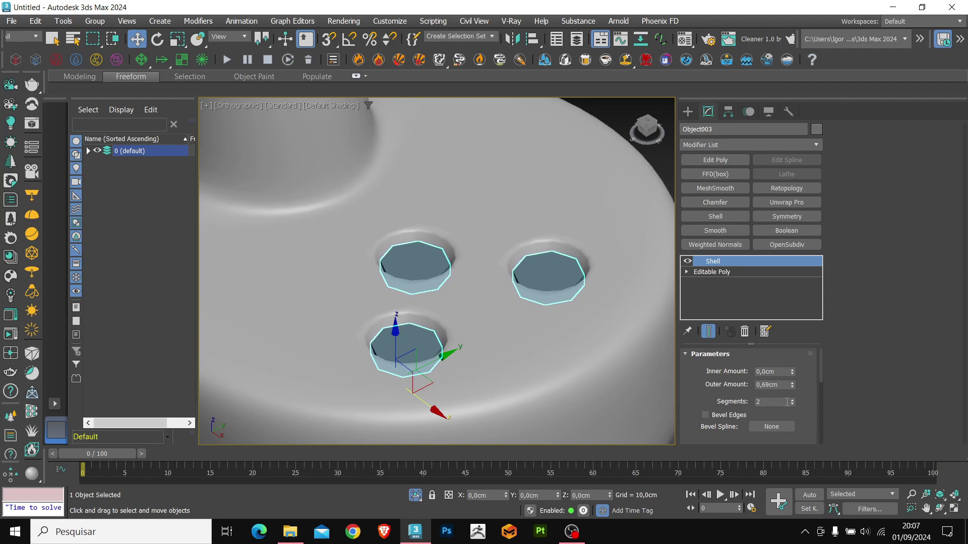
click(789, 246)
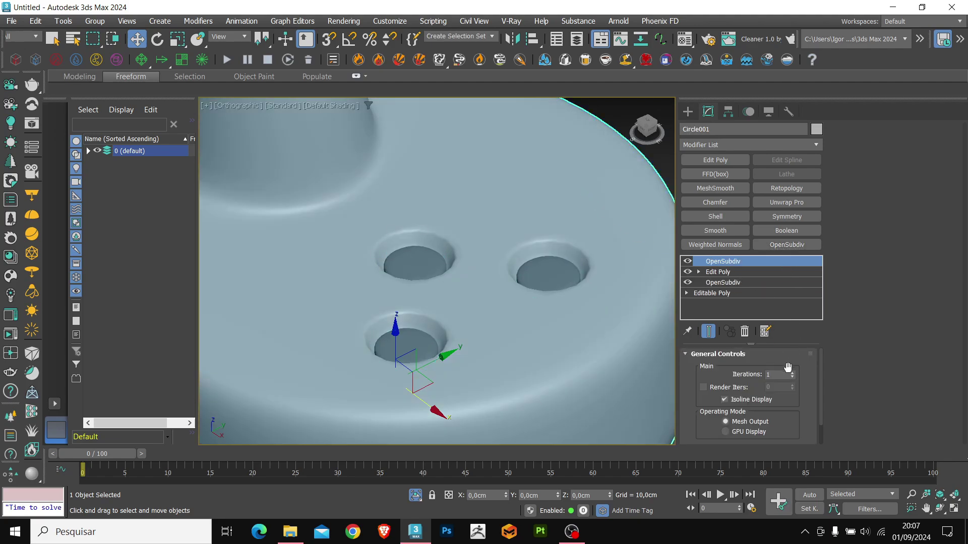
key(F4)
key(F4)
Exit isolation to bring back the cap and the bottom disc.
scroll(476, 226, down, 3)
alt+middle_drag(475, 227, 470, 325)
scroll(490, 268, down, 2)
key(F4)
key(F4)
key(alt+q)
In the base's Edit Poly, connect a ring of vertical edges to insert a horizontal loop around the middle of its wall.
click(543, 198)
alt+middle_drag(475, 268, 540, 301)
click(501, 288)
click(716, 272)
key(2)
key(F4)
scroll(547, 302, up, 4)
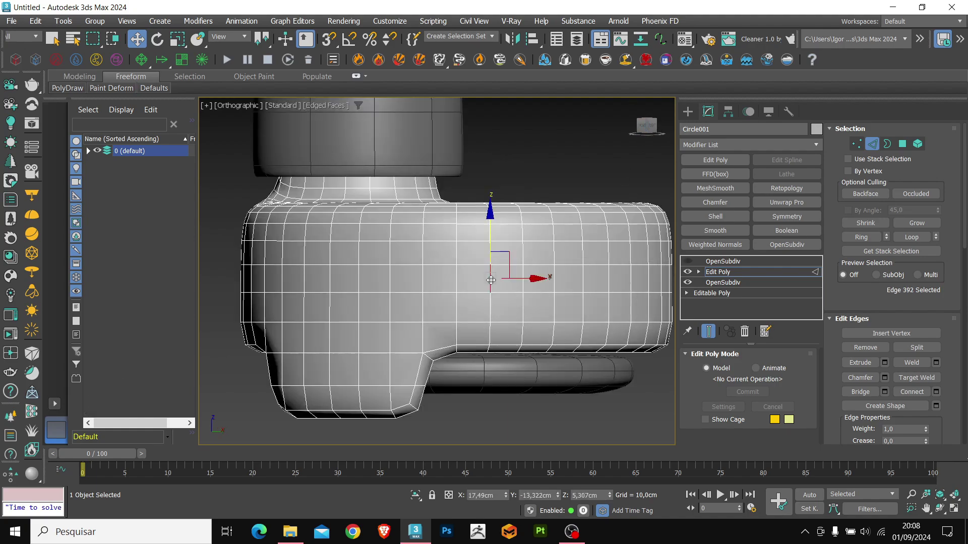
key(ctrl+r)
key(ctrl+c)
key(Return)
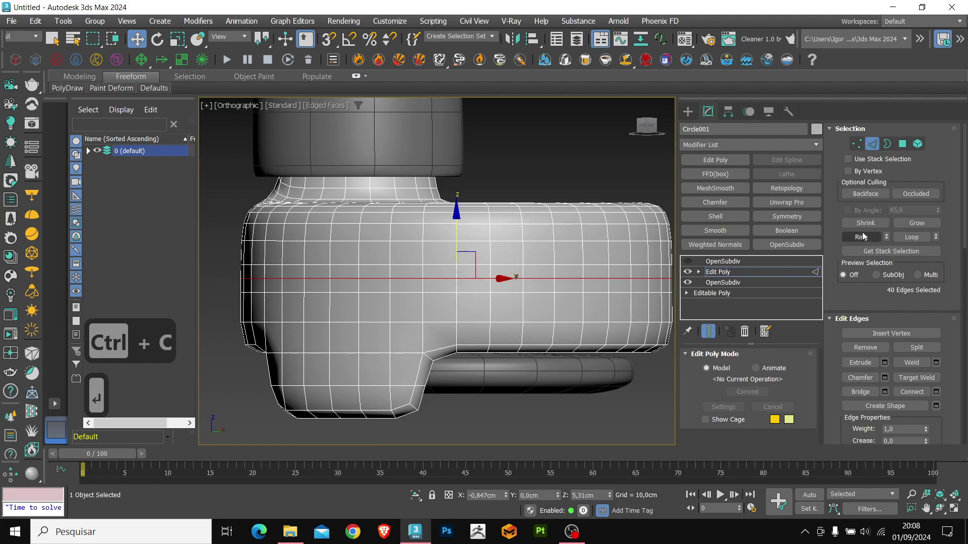
Extrude the new edge loop inward with a height of -0.956 cm and a width of 0.262 cm to form a groove.
scroll(523, 293, up, 2)
key(F3)
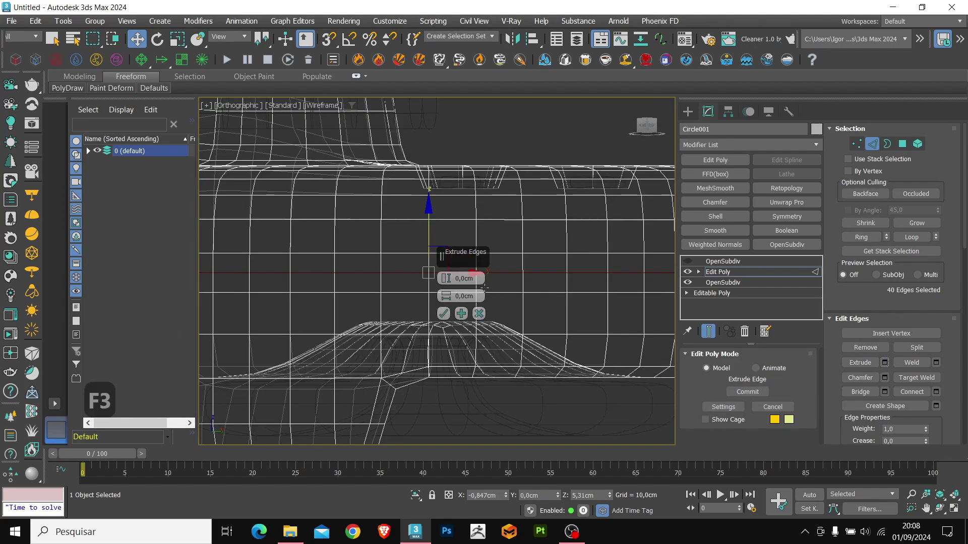
mouse_move(523, 292)
alt+middle_down()
mouse_move(605, 346)
mouse_move(560, 261)
alt+middle_up()
key(F3)
scroll(498, 268, up, 4)
key(F3)
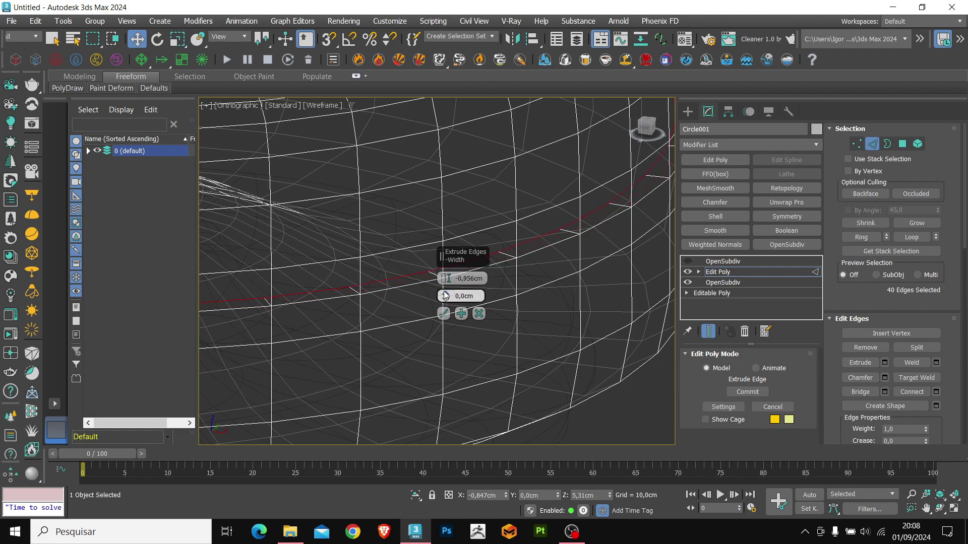
drag(445, 296, 444, 285)
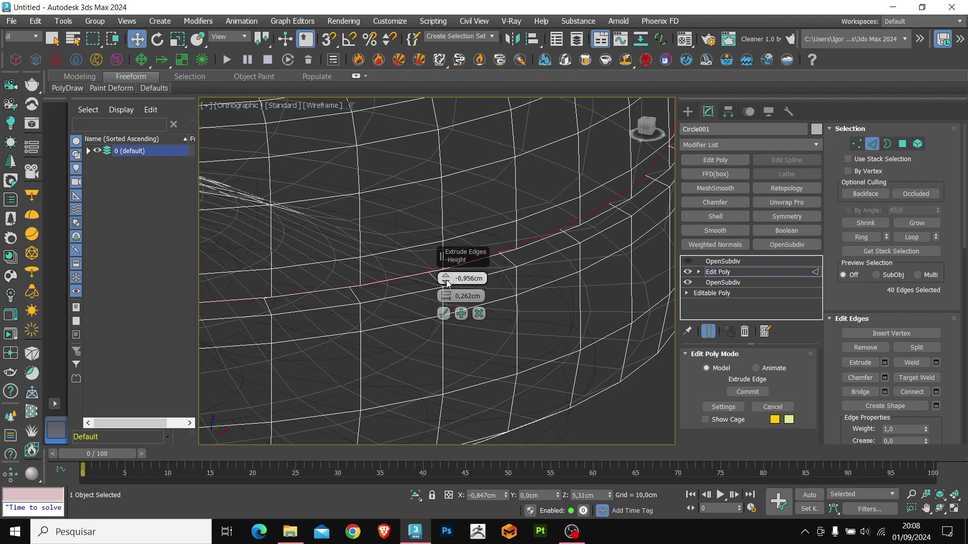
click(444, 315)
key(F3)
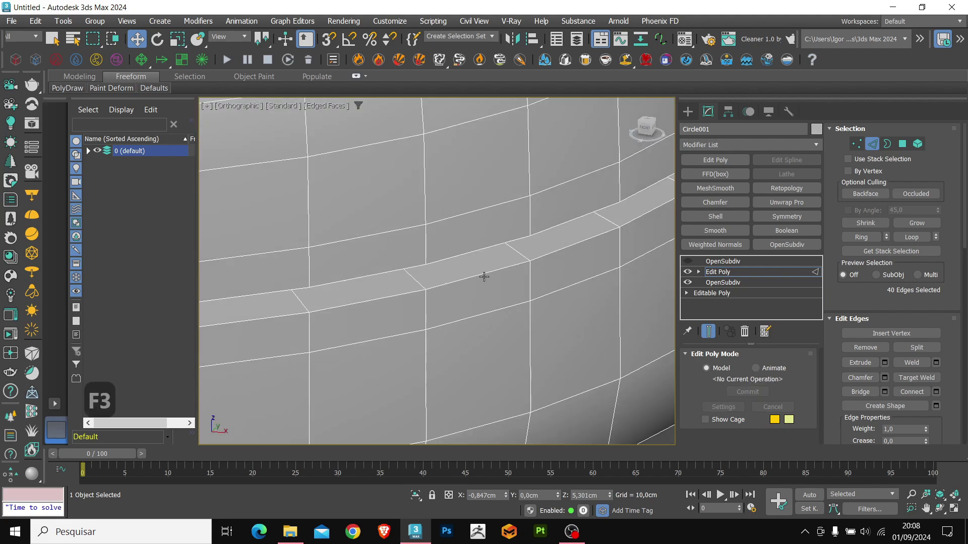
Chamfer the groove's two rim edge loops by 0.53 cm and turn the base's smoothing back on.
key(ctrl+shift+c)
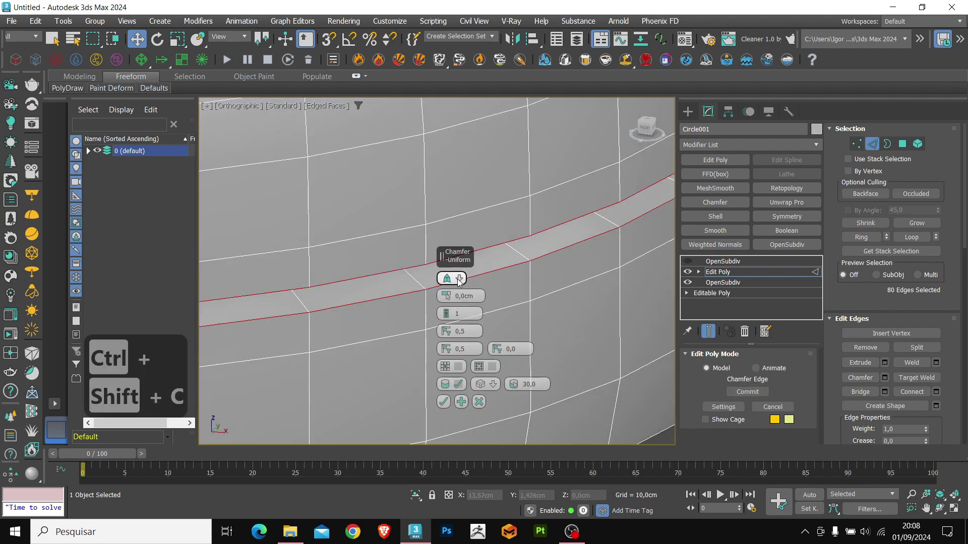
drag(452, 298, 452, 255)
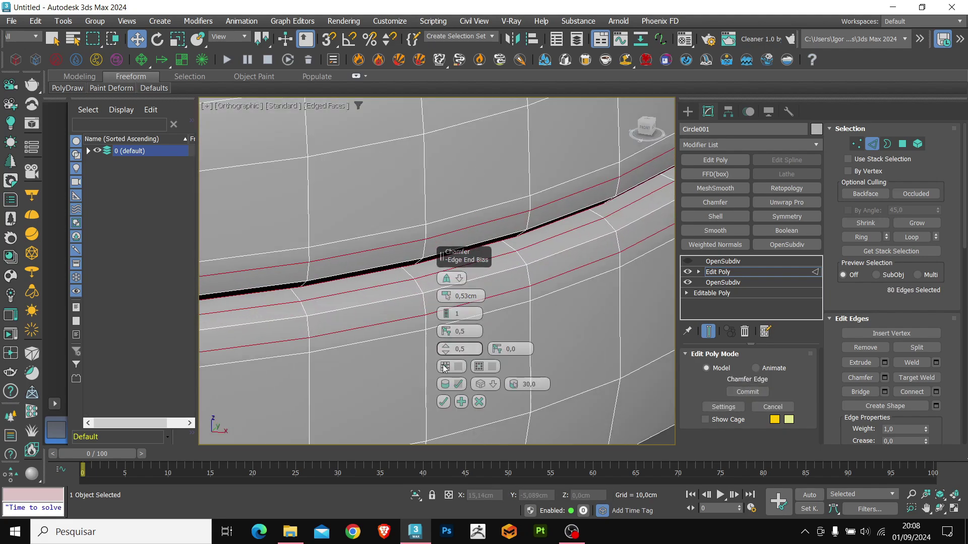
click(443, 402)
key(2)
scroll(536, 257, down, 8)
key(F4)
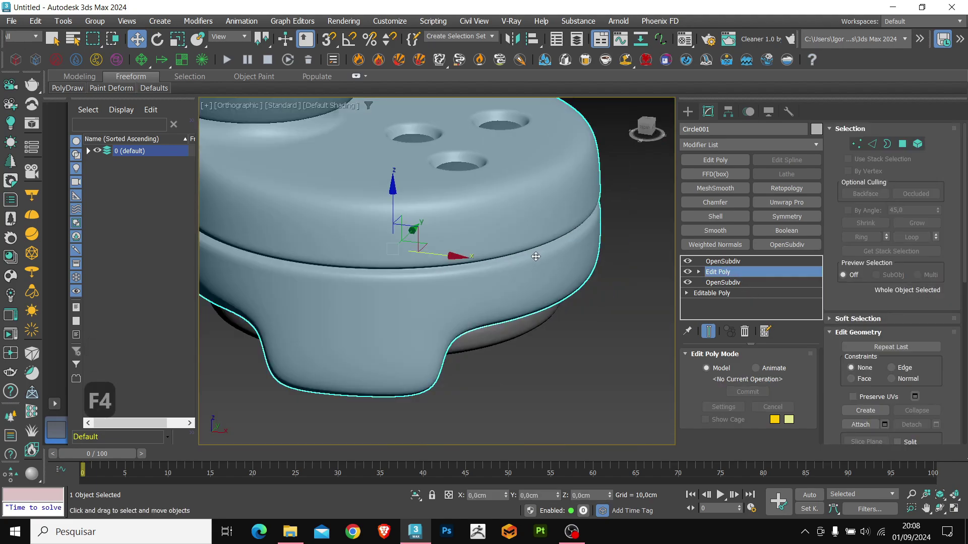
Change the base's object color to dark grey.
scroll(536, 256, down, 6)
click(816, 130)
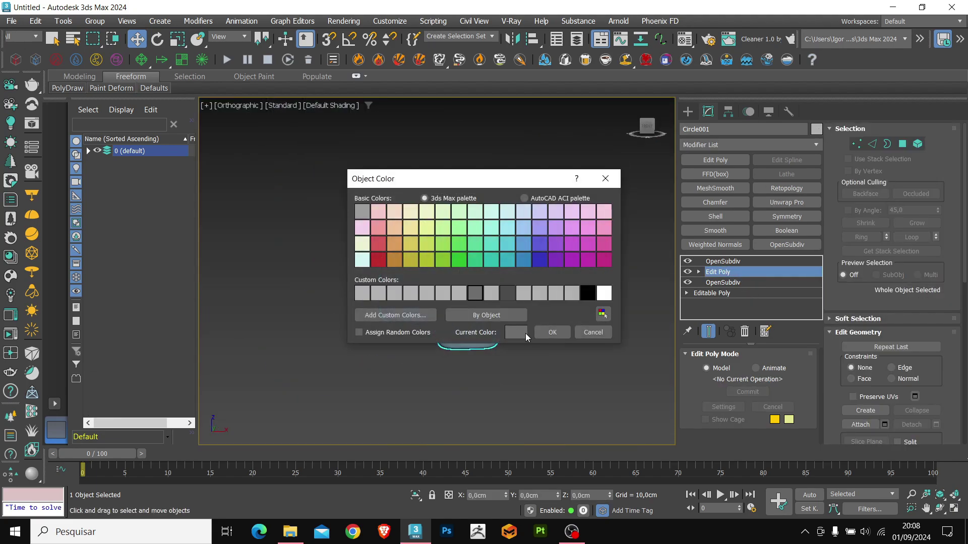
click(551, 332)
alt+middle_drag(541, 303, 535, 319)
Select the cap, the recess discs and the bottom disc together and change their object color to light grey.
click(509, 242)
click(423, 231)
alt+middle_drag(434, 242, 476, 304)
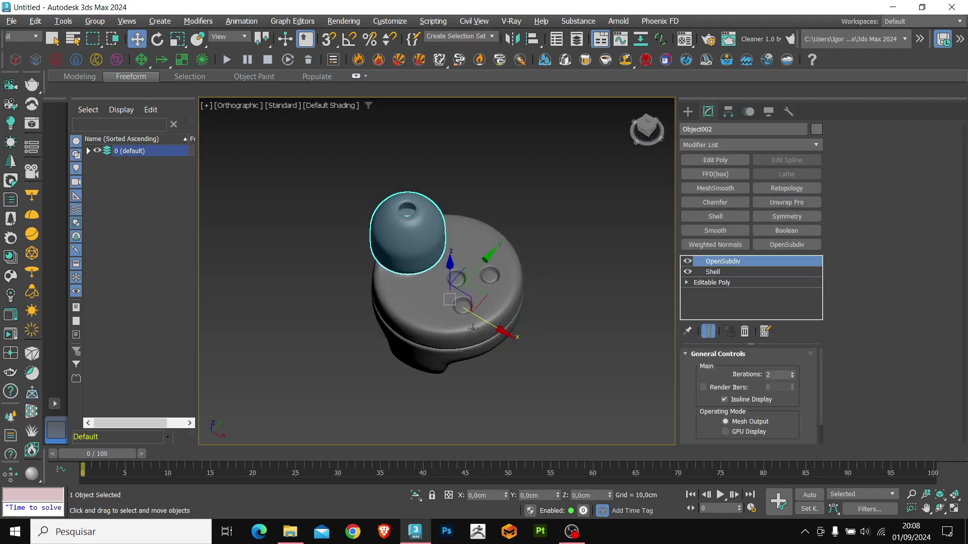
scroll(476, 304, up, 4)
ctrl+click(502, 253)
scroll(470, 310, down, 2)
alt+middle_drag(478, 343, 472, 260)
ctrl+click(484, 287)
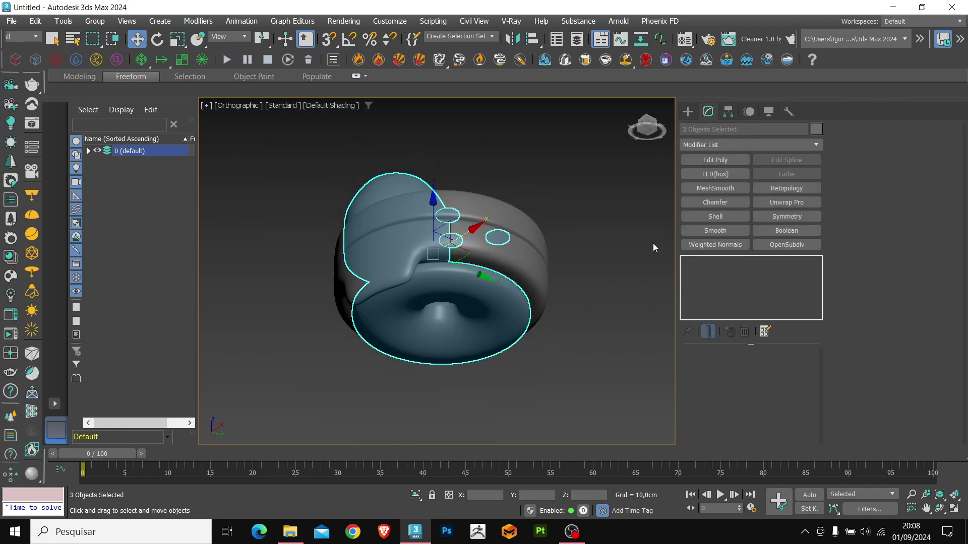
click(817, 129)
click(551, 333)
Deselect everything and frame the whole model in a perspective view without edged faces.
click(543, 382)
alt+middle_drag(543, 382, 531, 345)
key(p)
key(z)
key(F4)
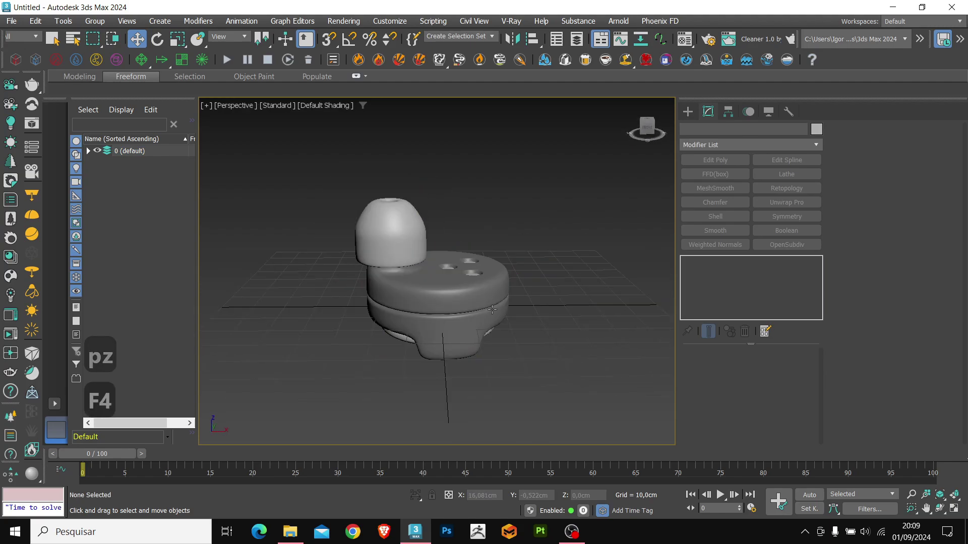
Select all parts of the model and rotate them together so the bottom disc tilts toward the front.
alt+middle_drag(490, 311, 461, 285)
drag(509, 247, 424, 318)
key(e)
mouse_move(449, 254)
mouse_down()
mouse_move(445, 241)
mouse_move(446, 270)
mouse_move(488, 214)
mouse_move(523, 197)
mouse_move(368, 247)
mouse_move(354, 223)
mouse_move(446, 222)
mouse_move(402, 247)
mouse_move(465, 261)
mouse_move(443, 268)
mouse_up()
key(ctrl+z)
key(w)
Mirror the tilted model across the X axis as a copy and move the copy along X, clear of the original.
alt+middle_drag(442, 268, 444, 293)
click(512, 38)
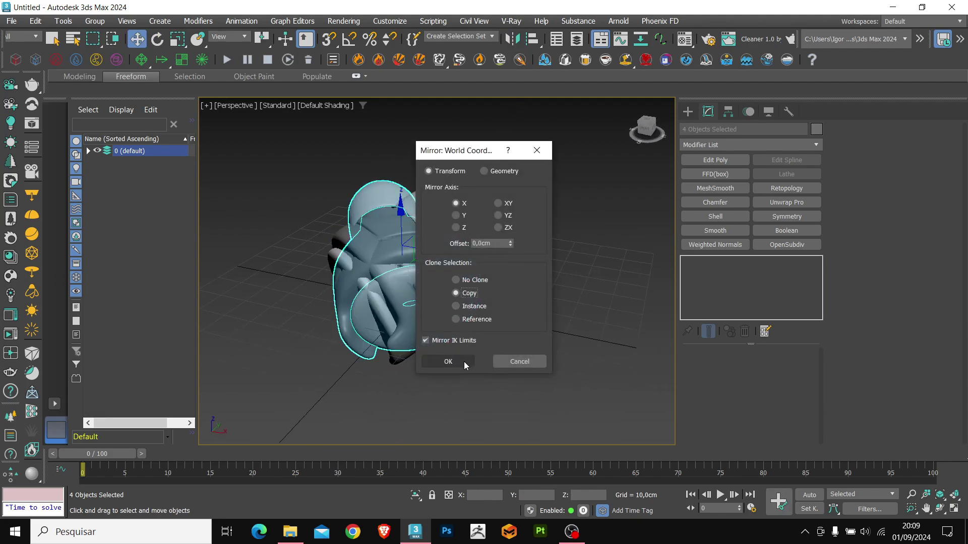
drag(486, 151, 582, 163)
click(544, 373)
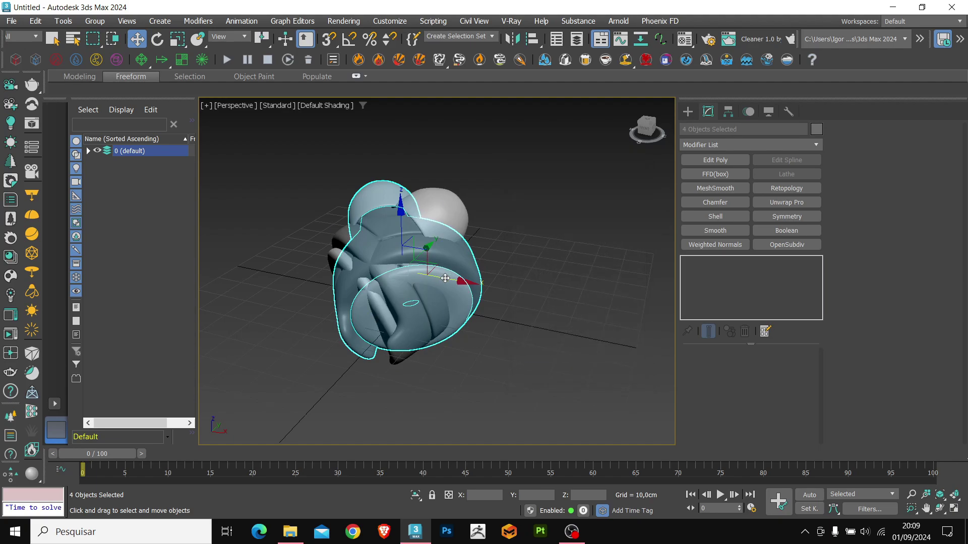
alt+middle_drag(445, 278, 396, 318)
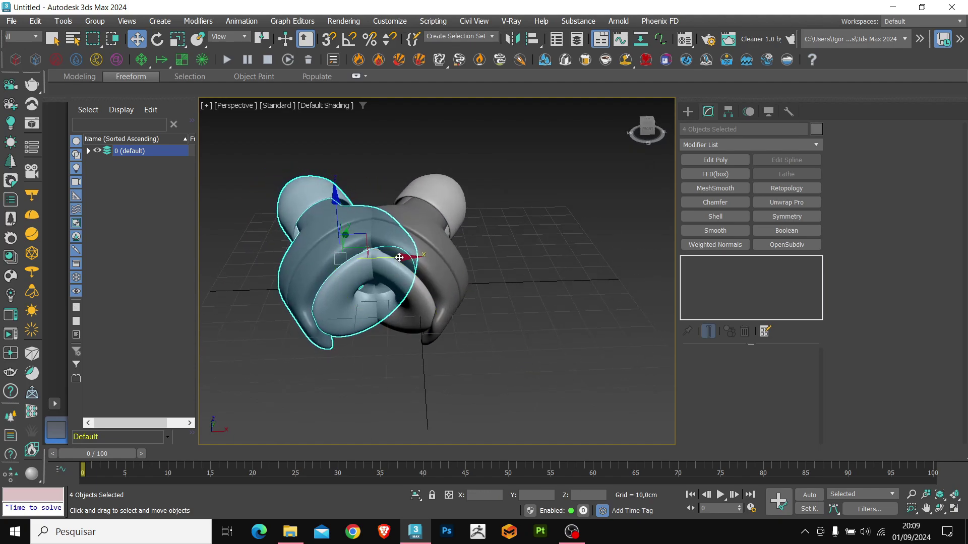
drag(400, 257, 314, 259)
alt+middle_drag(413, 279, 525, 317)
alt+middle_drag(525, 318, 503, 272)
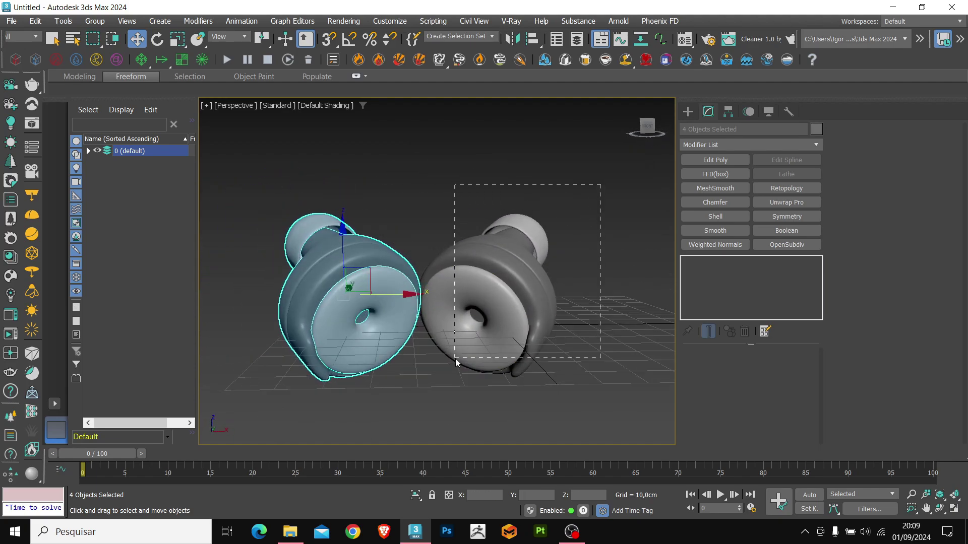
Select the original earbud, raise it above and beside the mirrored copy, and rotate it so its cap and three holes face the front.
drag(456, 362, 456, 362)
drag(495, 288, 620, 186)
key(e)
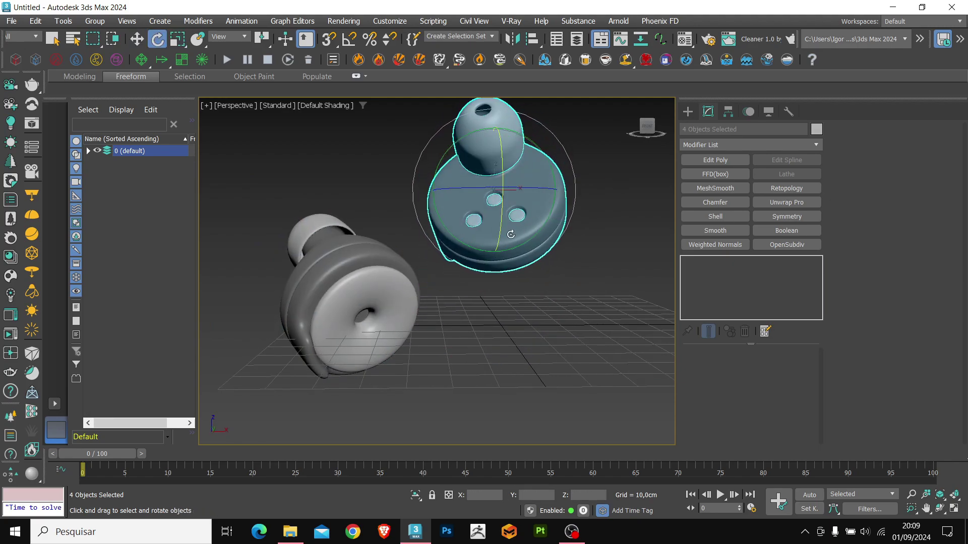
Select the mirrored earbud and rotate it so its bottom disc faces the front at an angle.
click(366, 314)
drag(367, 314, 312, 274)
key(w)
click(492, 335)
Hide the grid, switch to the full-screen expert mode and show both earbuds framed in perspective with nothing selected.
mouse_move(494, 337)
middle_down()
mouse_move(508, 353)
mouse_move(479, 341)
mouse_move(497, 367)
mouse_move(497, 352)
middle_up()
scroll(476, 324, down, 2)
key(g)
key(ctrl+alt+x)
middle_drag(563, 367, 542, 350)
key(p)
key(z)
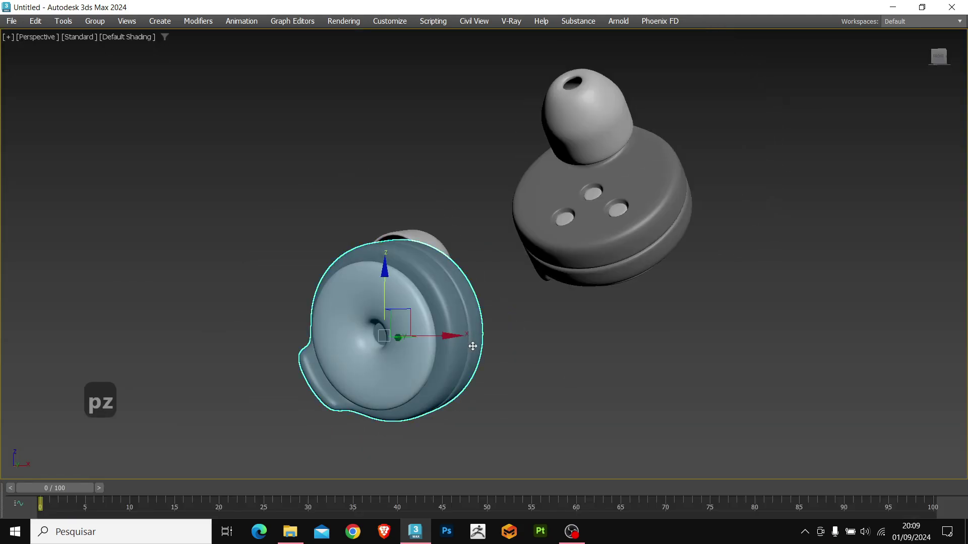
click(486, 366)
alt+middle_drag(489, 415, 723, 437)
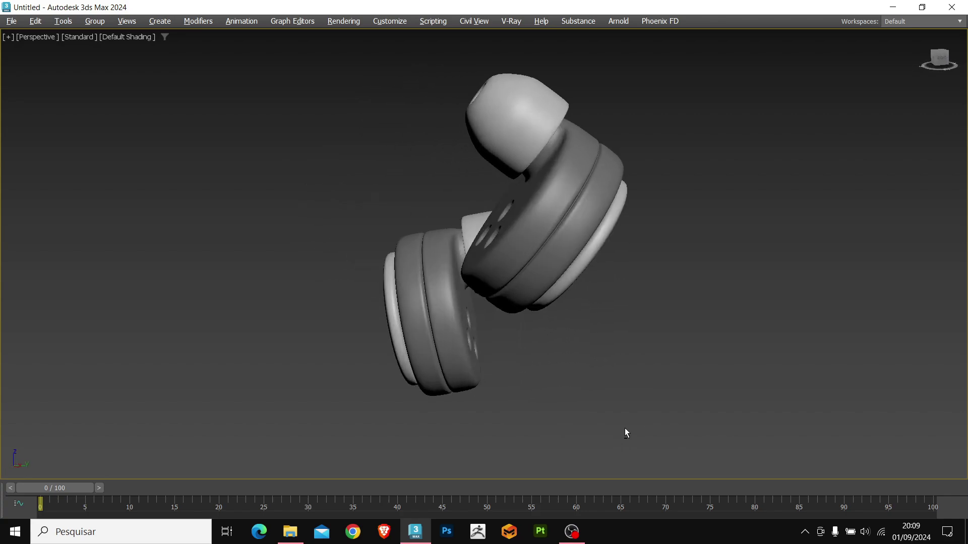